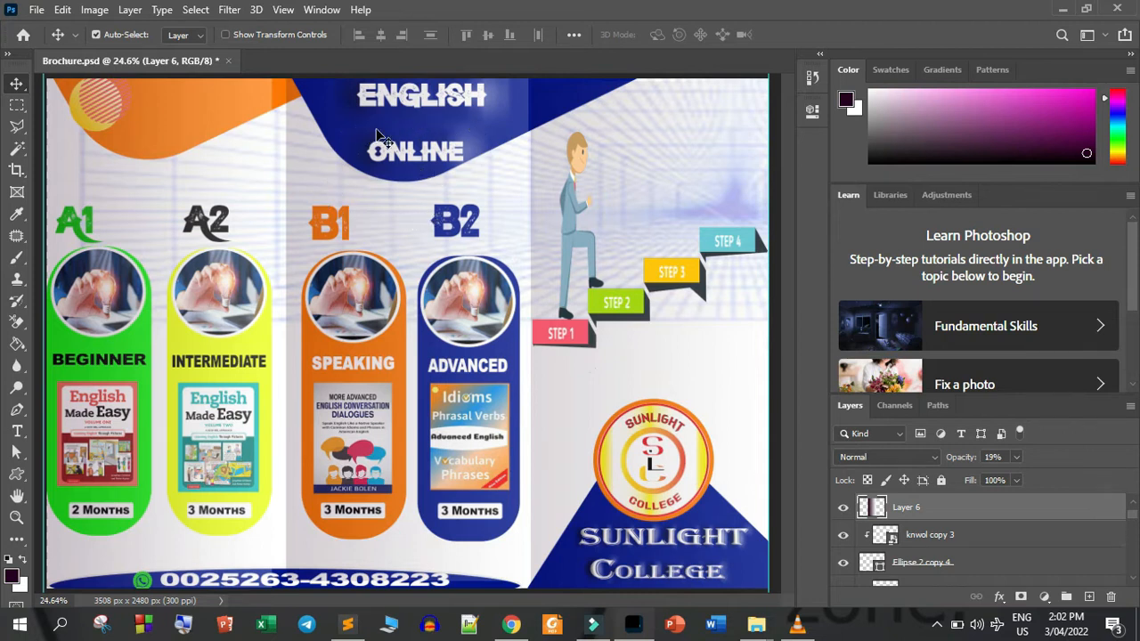
Create a new document from the A4 print preset in landscape orientation at 300 ppi
left_click(37, 13)
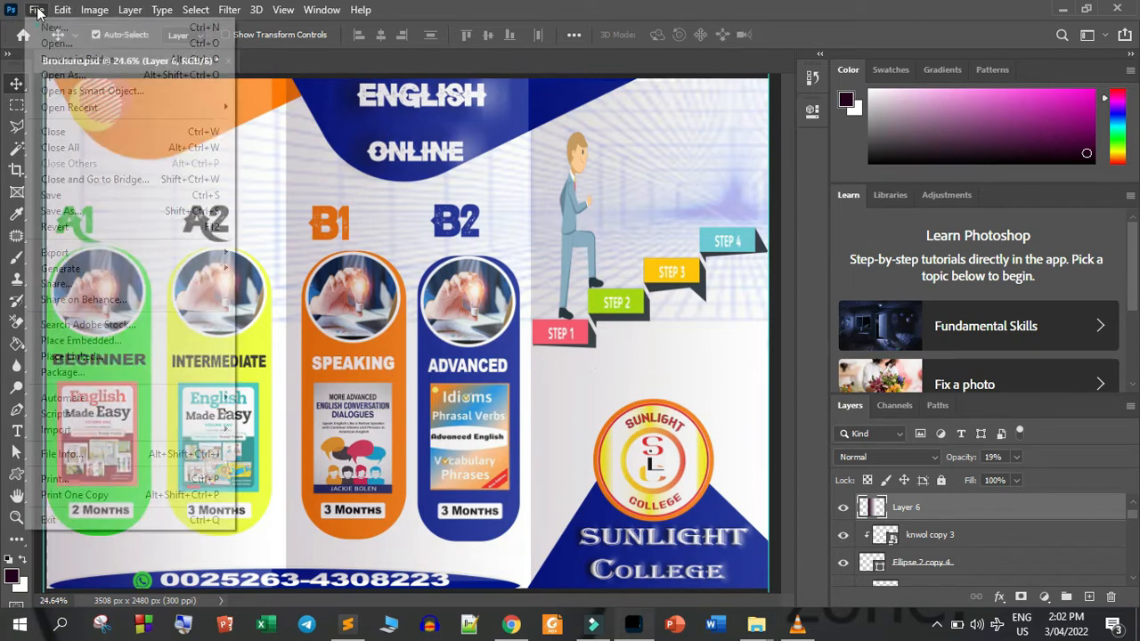
left_click(51, 27)
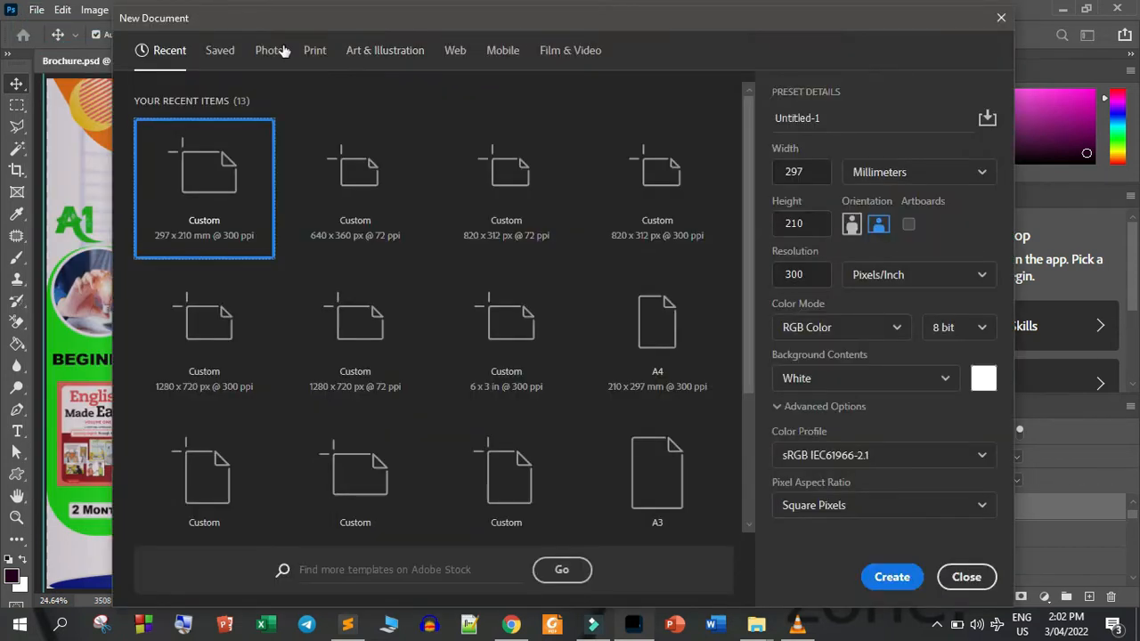
left_click(314, 55)
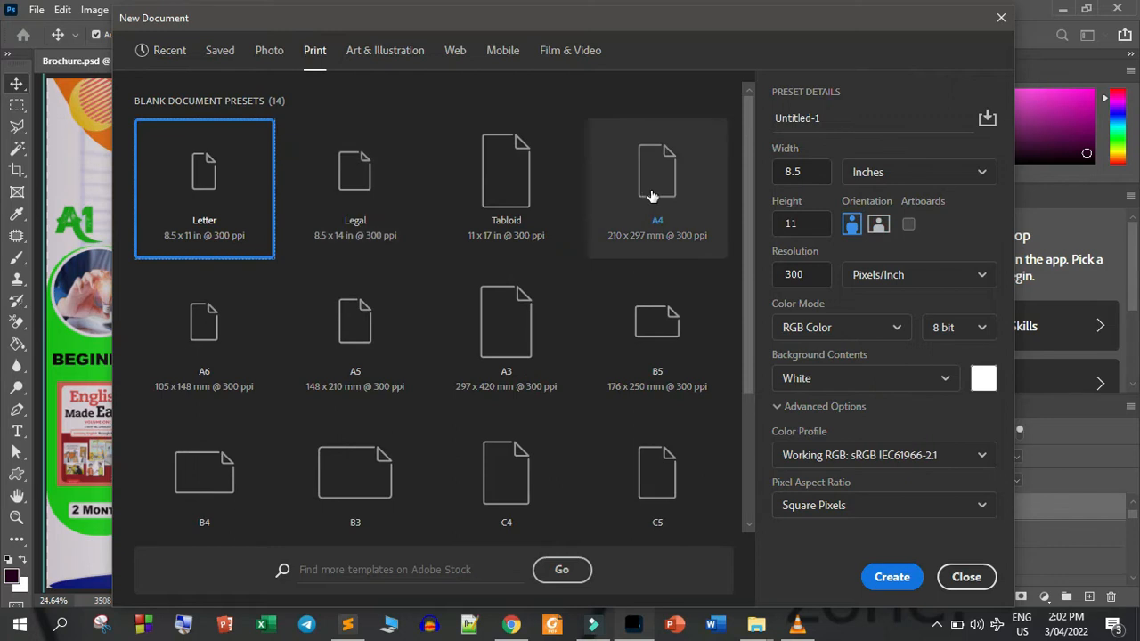
left_click(651, 195)
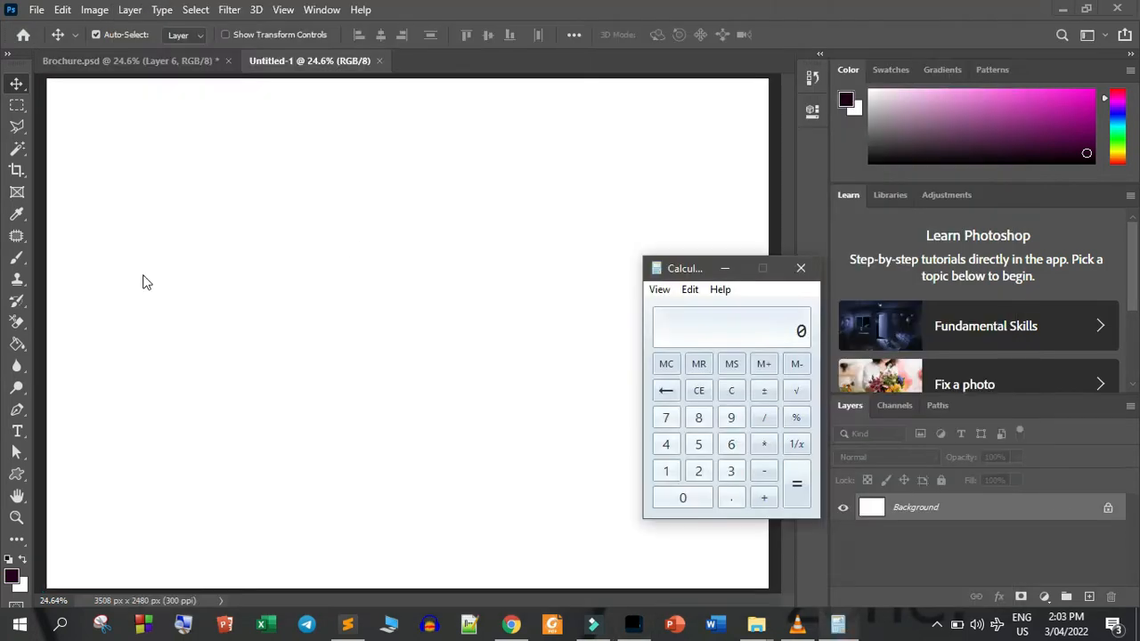
left_click(725, 268)
Display the new document's image size in inches and copy the width value
left_click(94, 9)
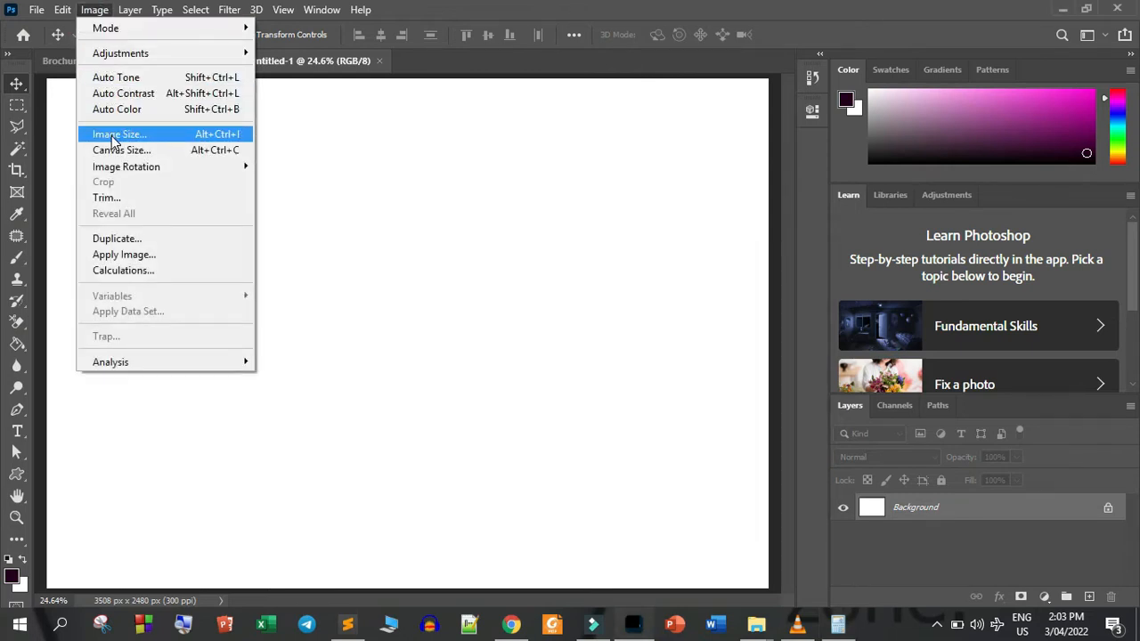
left_click(105, 11)
left_click(92, 11)
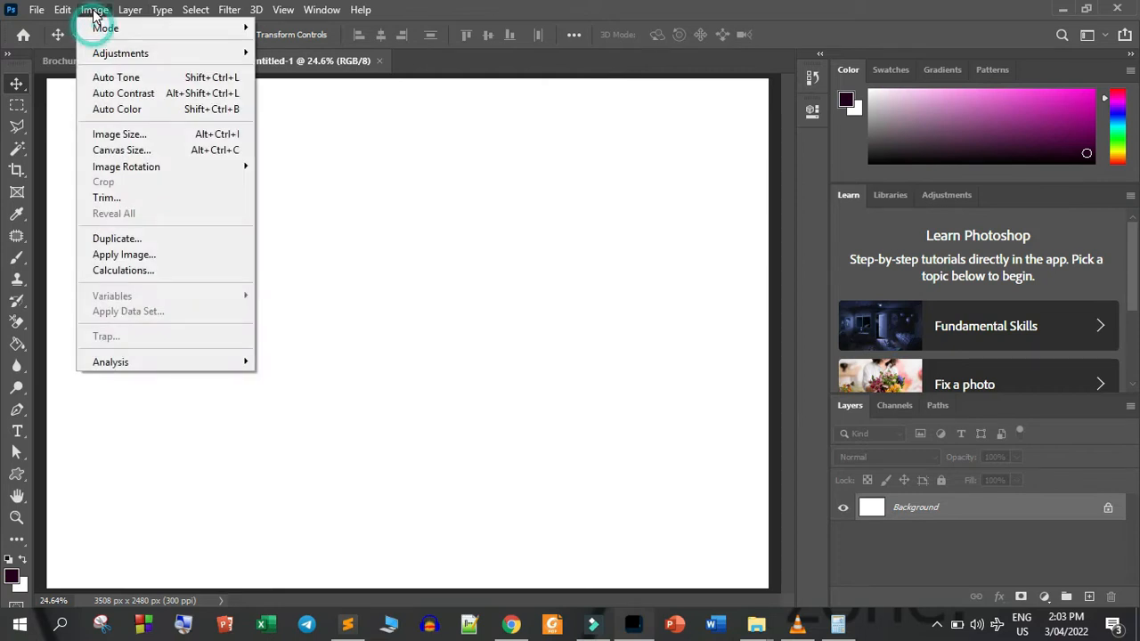
left_click(113, 135)
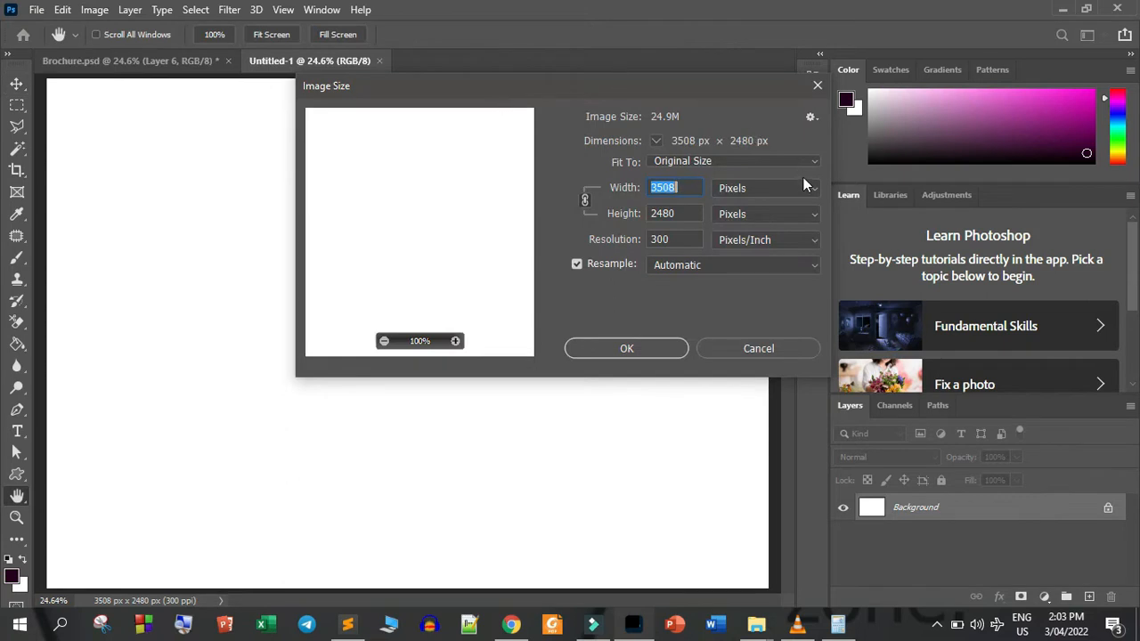
left_click(815, 189)
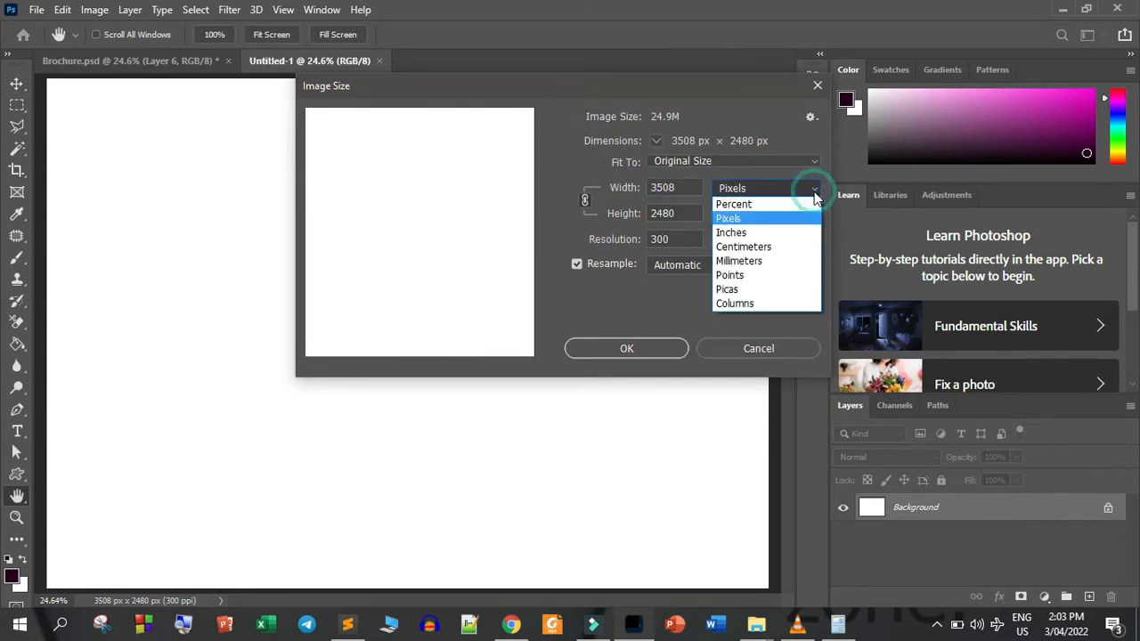
left_click(751, 232)
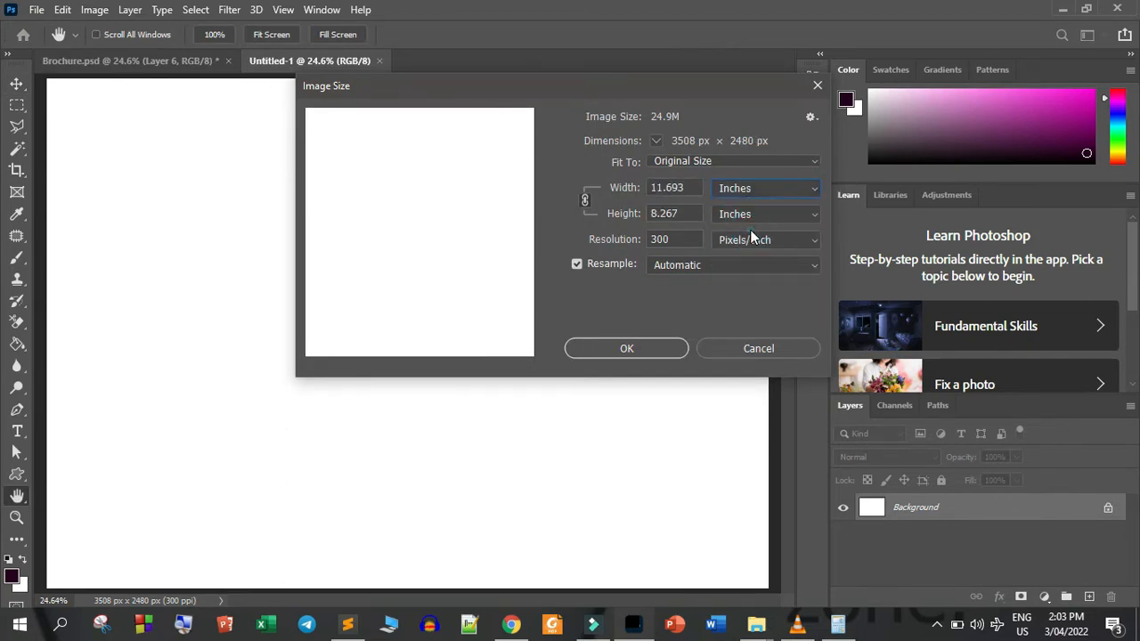
left_click(688, 187)
key("ctrl+c")
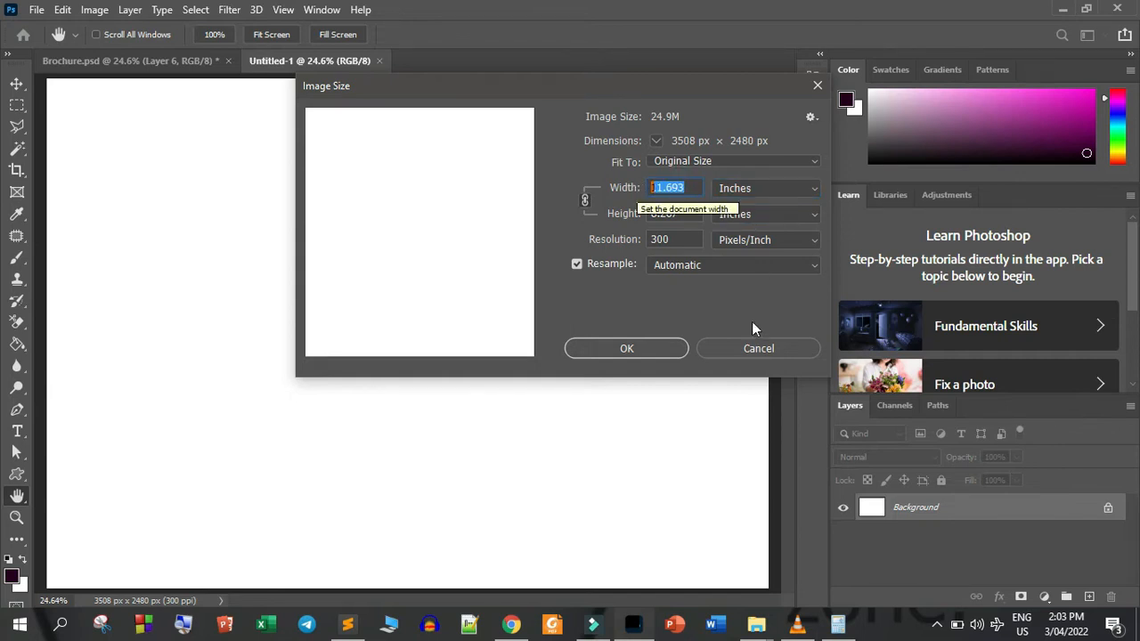
Divide the copied width of 11.693 by 3 in Calculator, and close the image size settings without changes
left_click(837, 624)
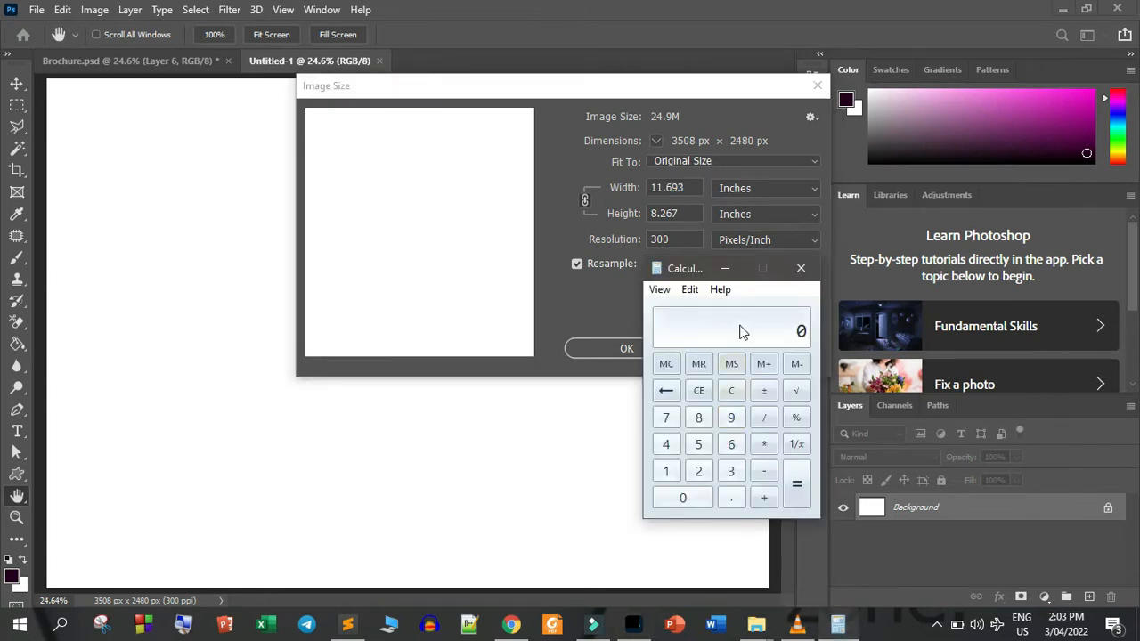
key("ctrl+v")
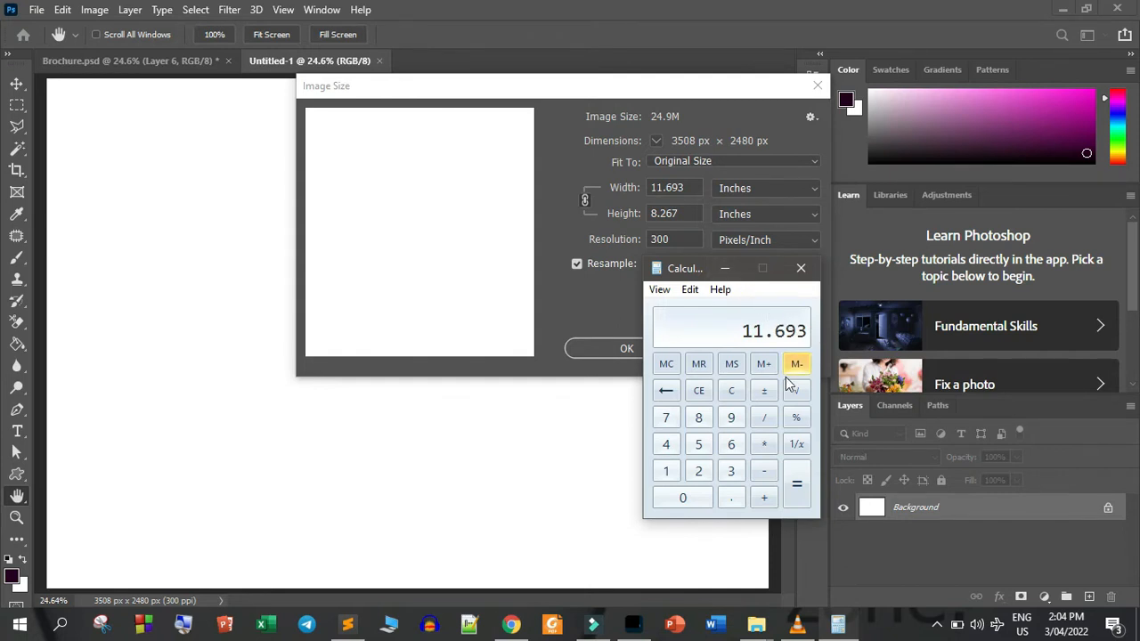
left_click(768, 424)
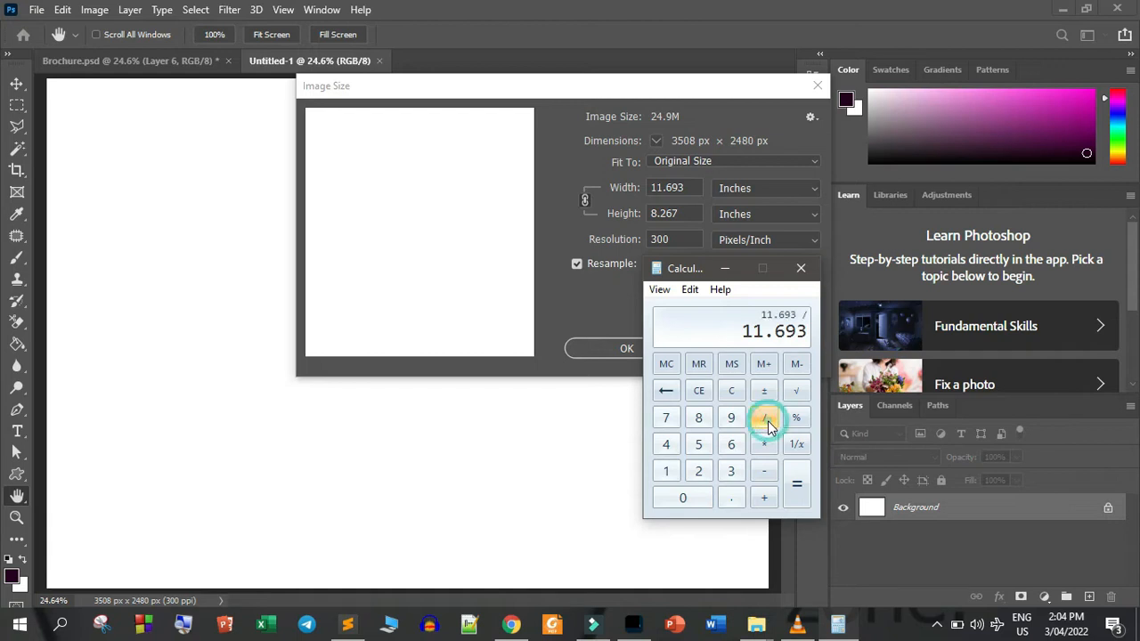
left_click(734, 475)
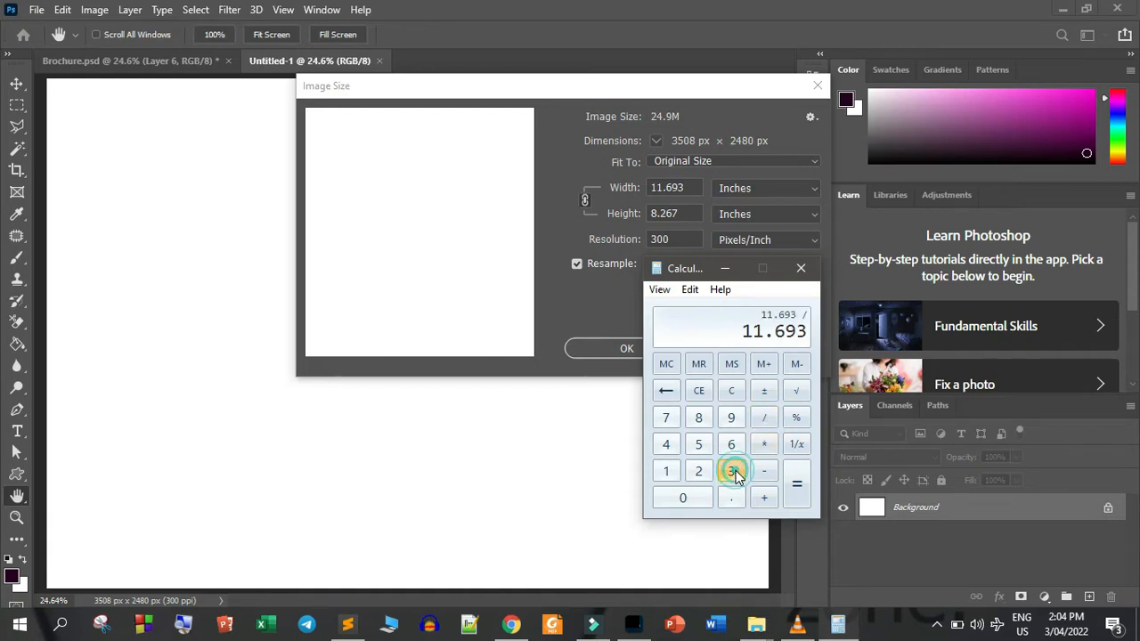
left_click(797, 488)
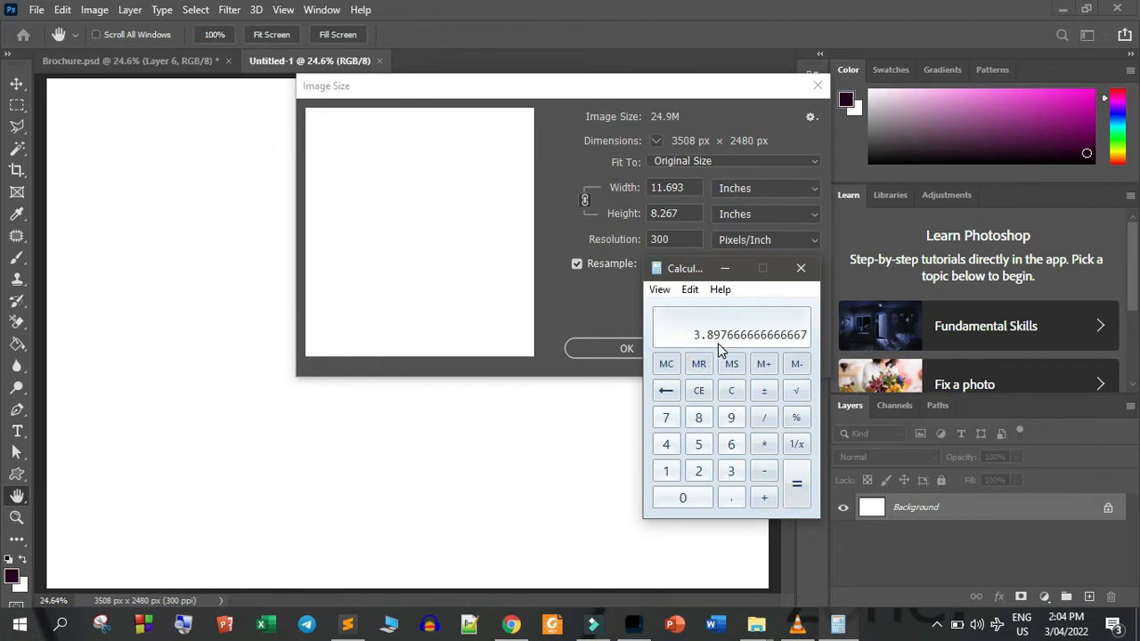
left_click(714, 272)
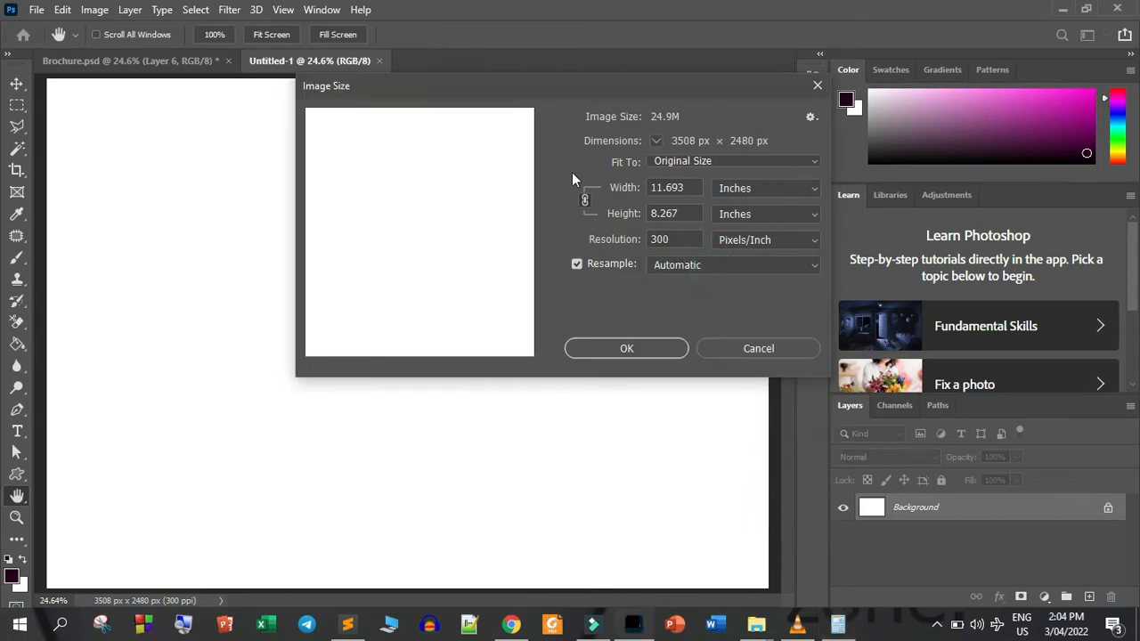
left_click(818, 87)
Add a vertical guide at 3.89 in to mark the first fold of the brochure
left_click(283, 10)
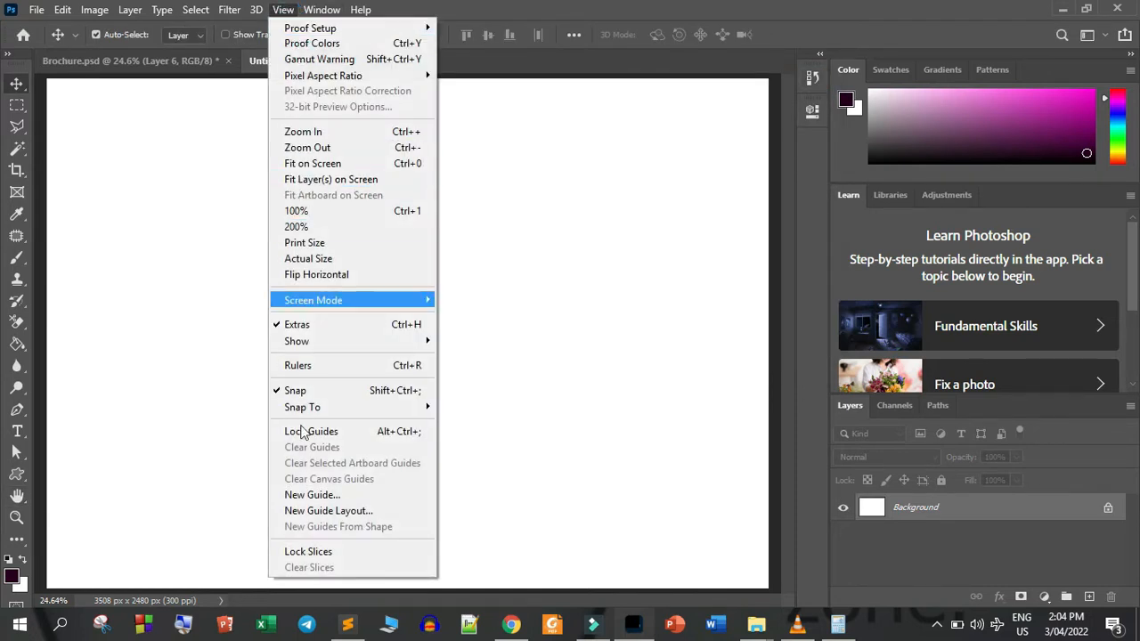
left_click(316, 497)
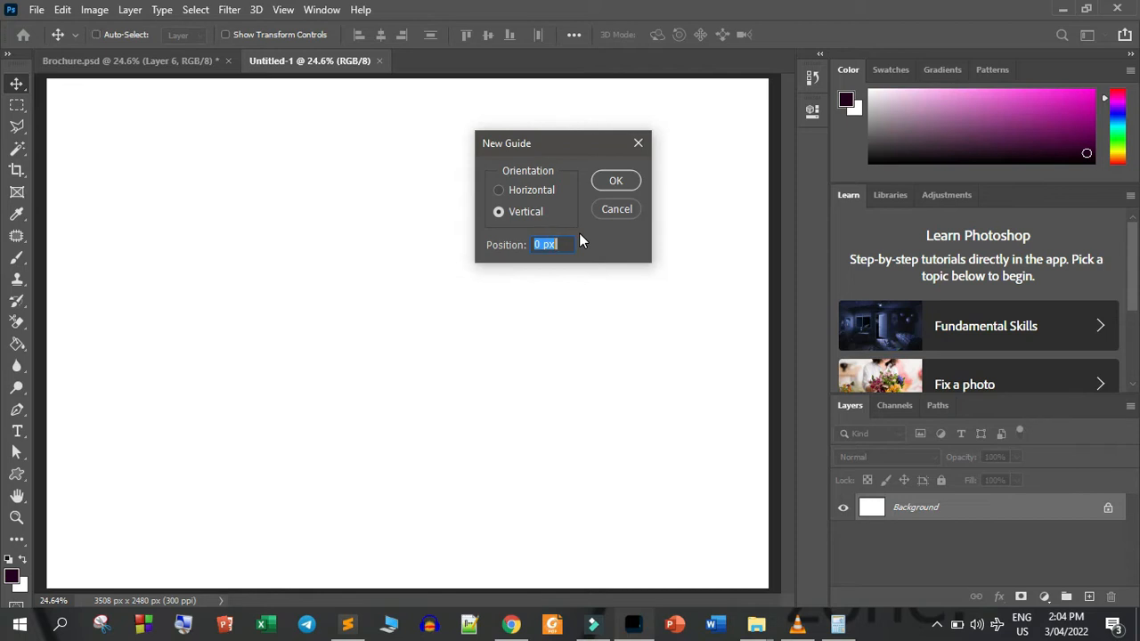
type("3.89 in")
left_click(619, 181)
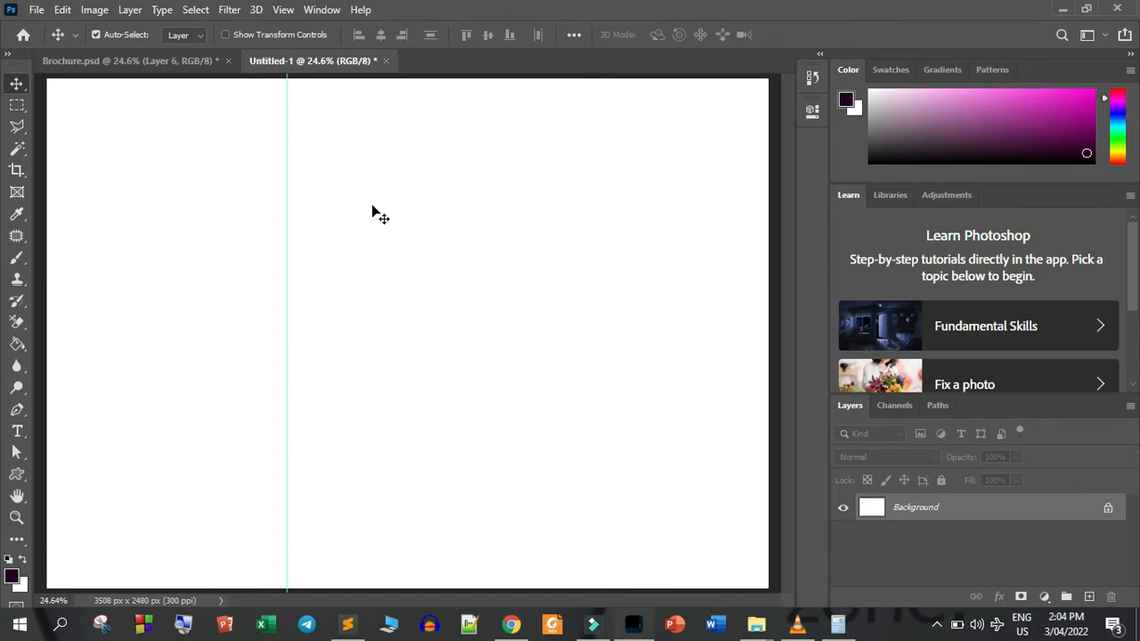
Switch to Calculator and add 3.89 to 3.89 to work out the second guide's position
left_click(838, 625)
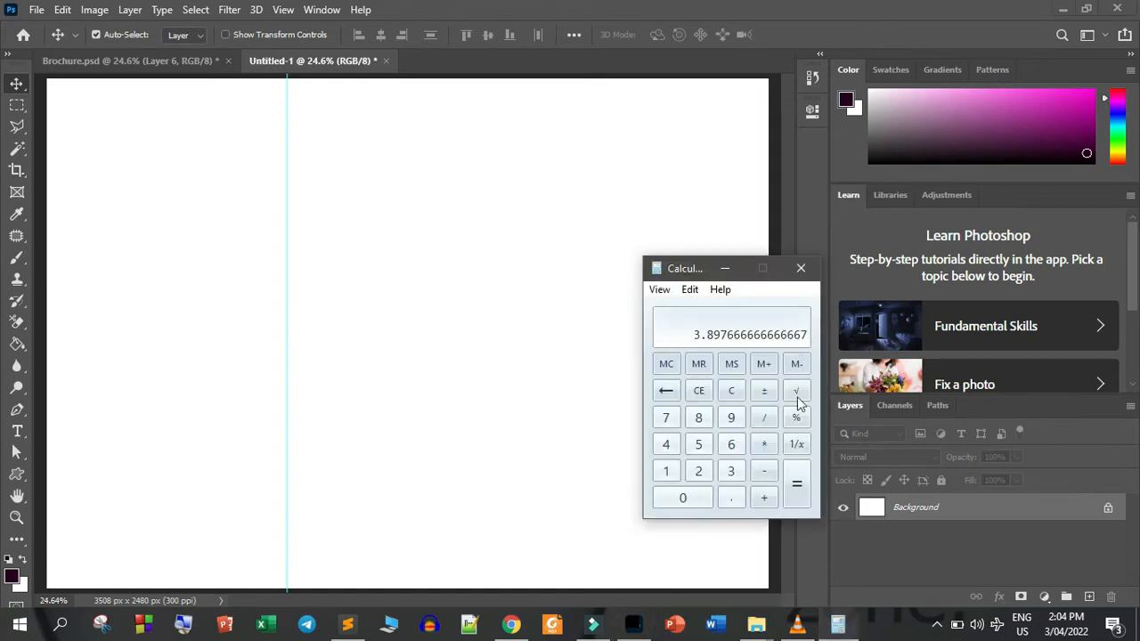
left_click(674, 500)
left_click(732, 471)
left_click(730, 494)
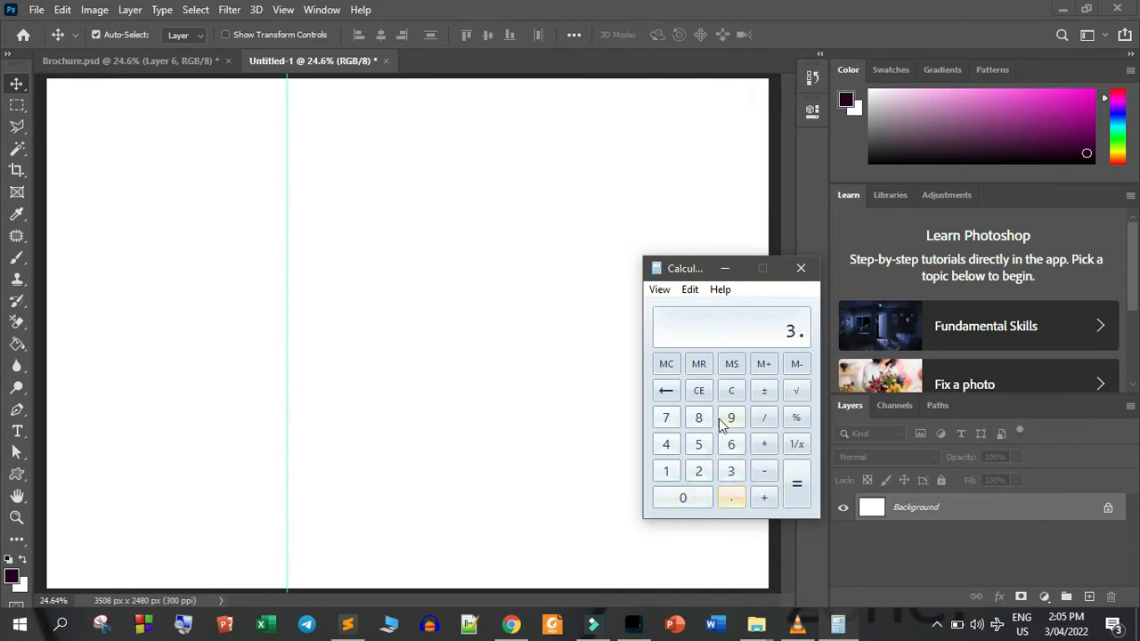
left_click(699, 418)
left_click(731, 420)
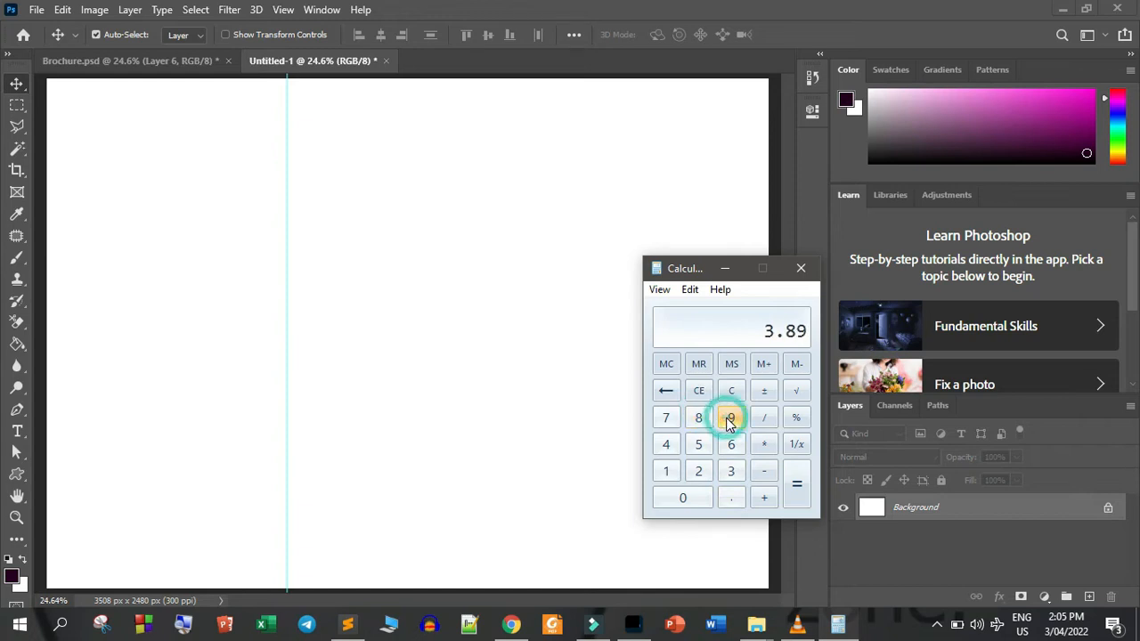
left_click(762, 501)
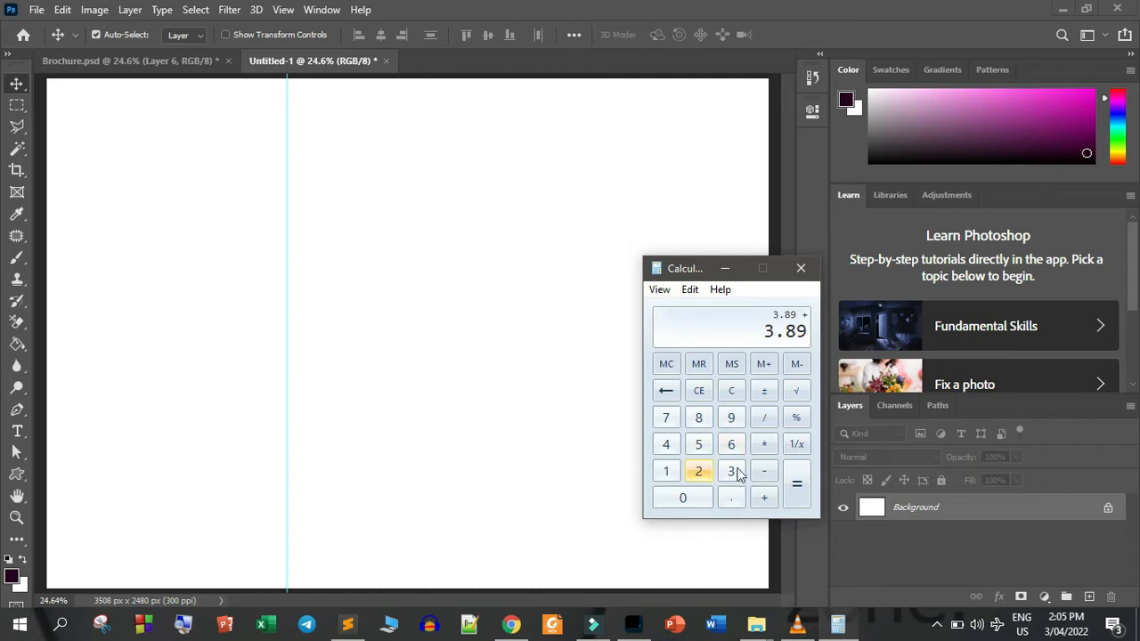
left_click(800, 492)
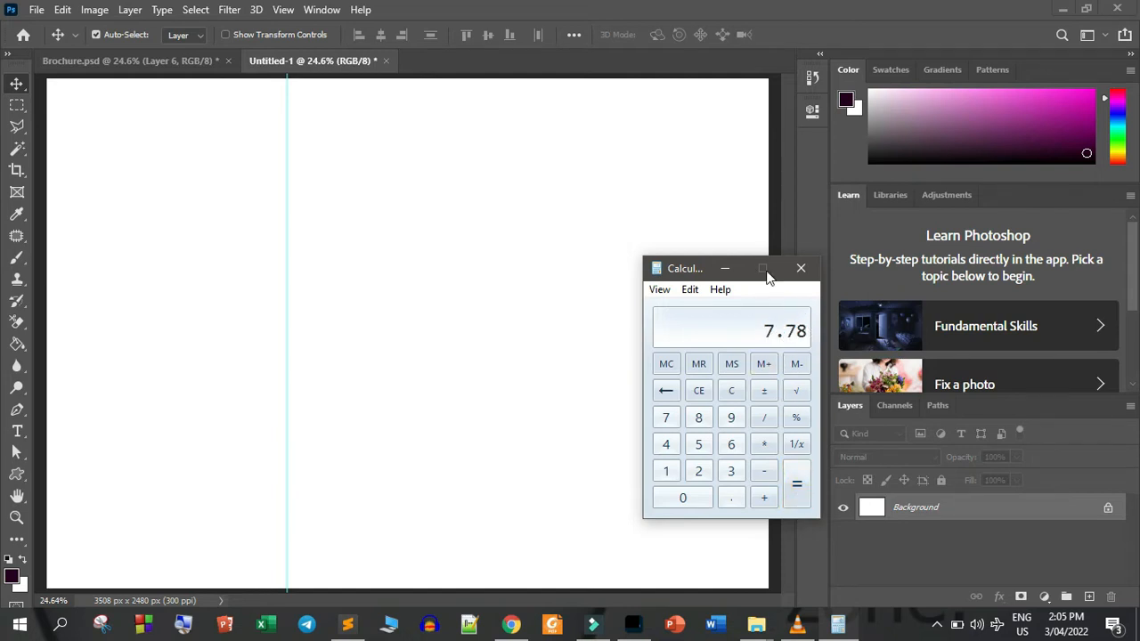
left_click(728, 266)
Add a second vertical guide at 7.78 in to mark the other fold of the page
left_click(284, 11)
left_click(285, 14)
left_click(283, 11)
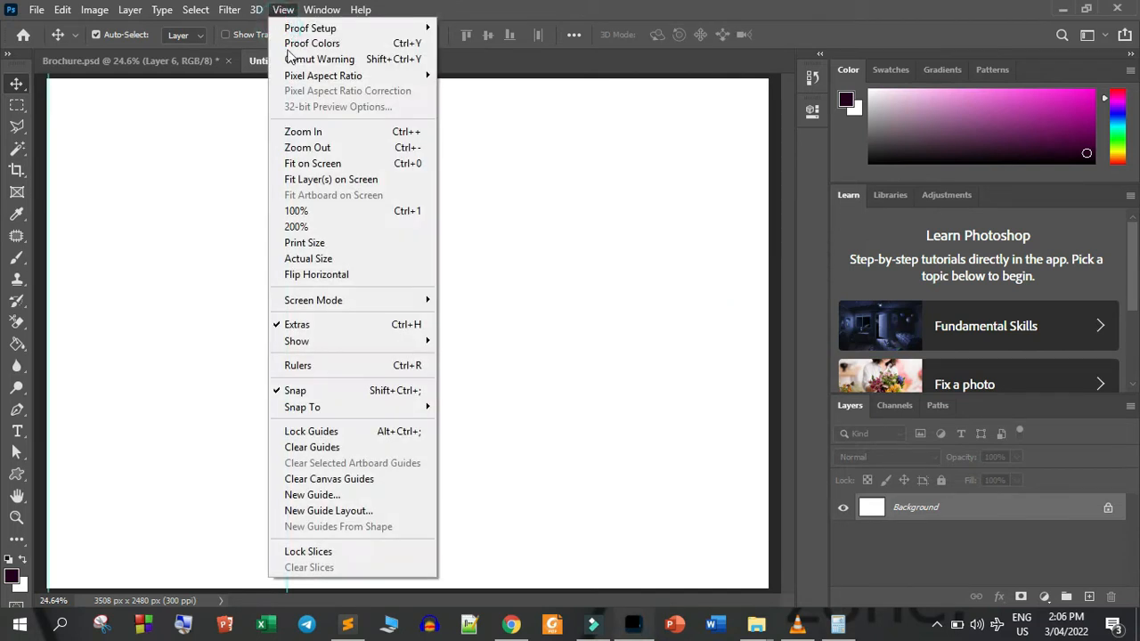
left_click(322, 494)
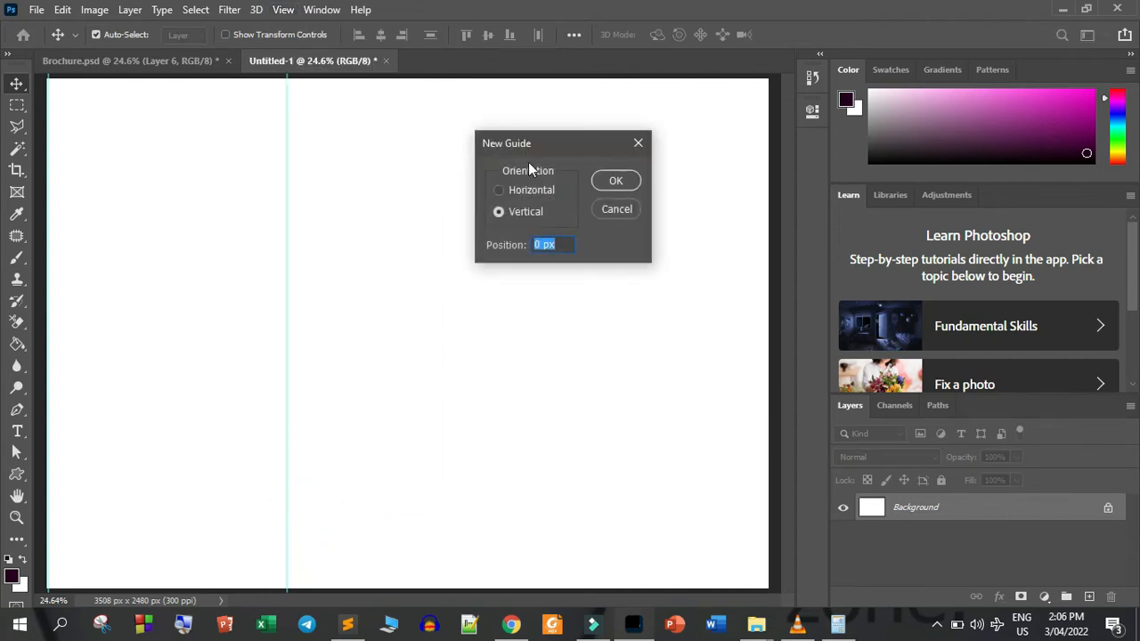
type("7.78 in")
left_click(614, 181)
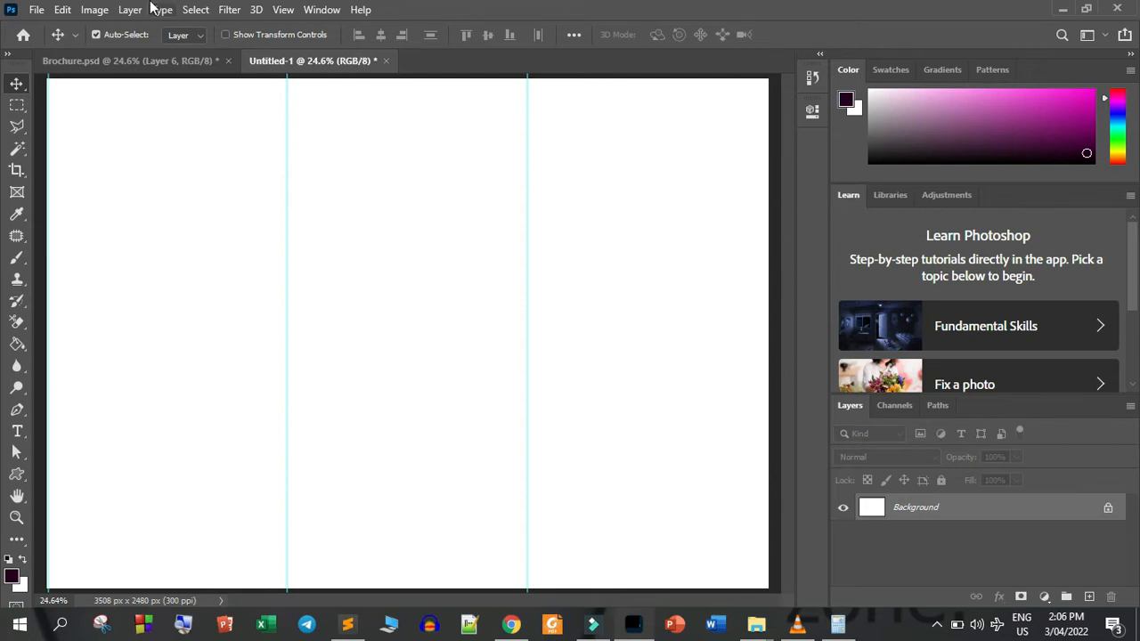
Check the finished Brochure.psd, and draw a rectangle of about 679 × 634 px in the first column of the untitled document
left_click(167, 60)
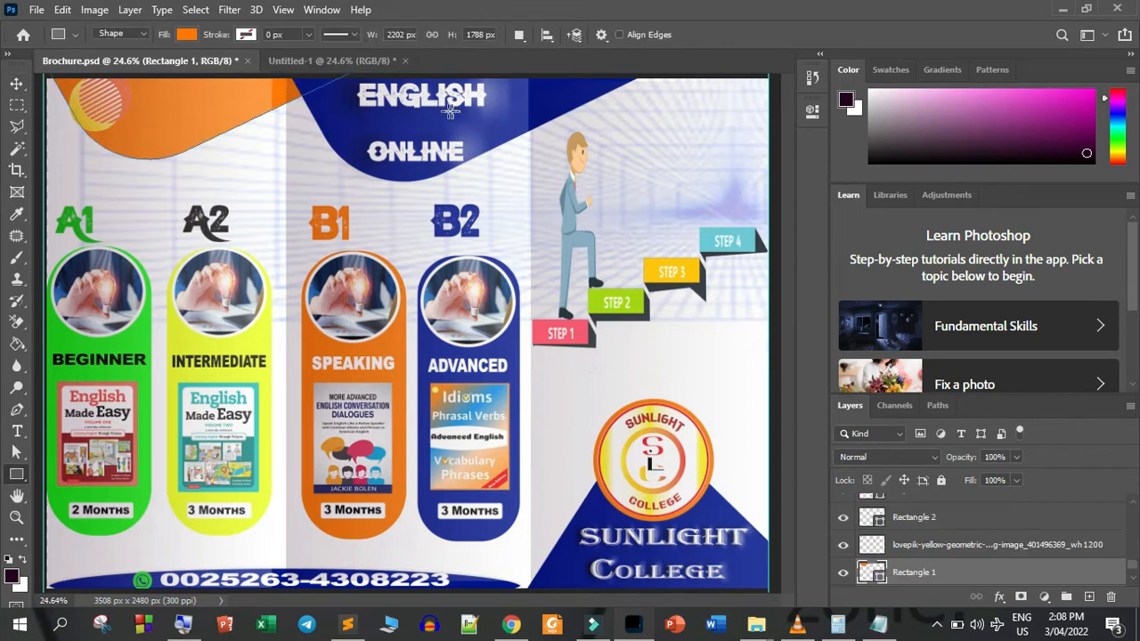
left_click(327, 61)
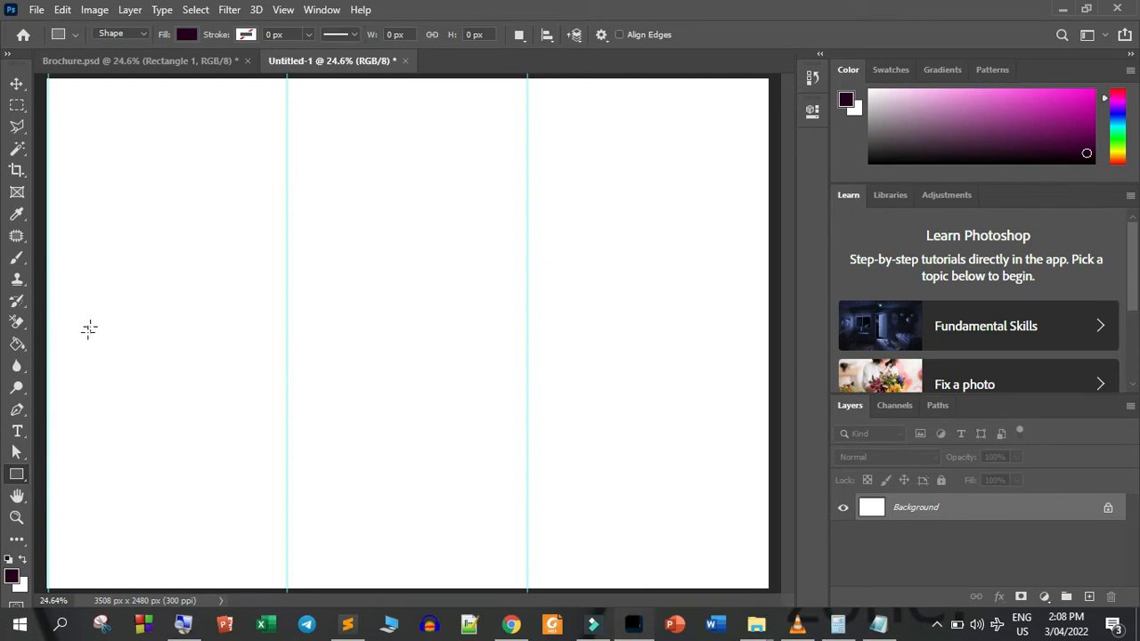
left_click_drag(133, 311, 274, 440)
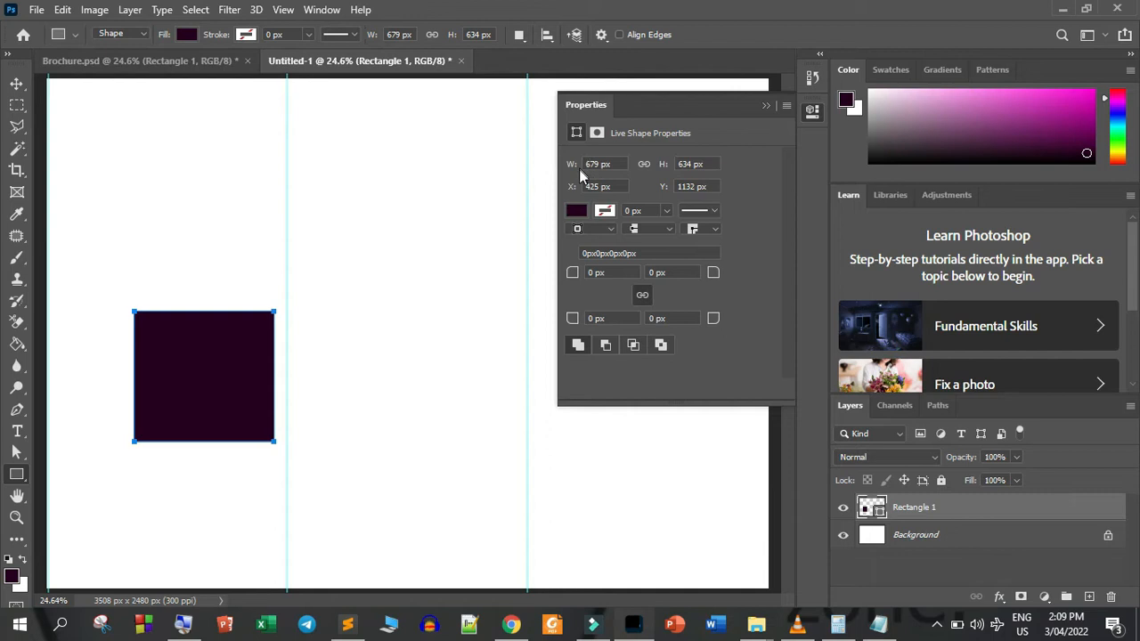
Take the first rectangle's width from the brochure text notes in Notepad and set the drawn rectangle's width to 2022 px
left_click(879, 626)
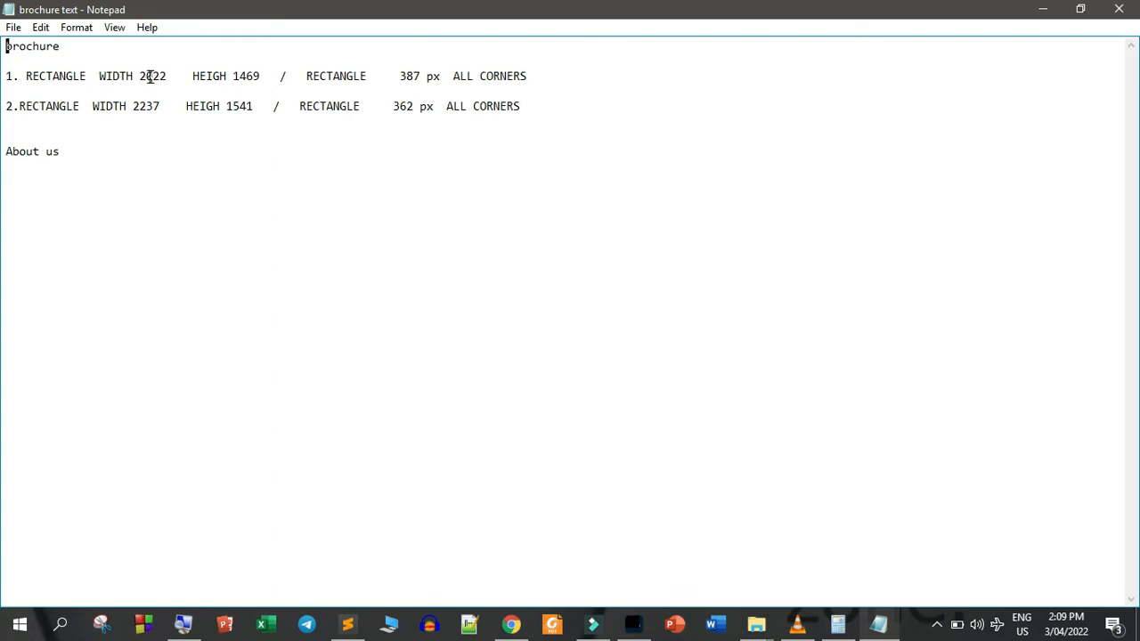
left_click_drag(140, 76, 170, 77)
left_click(632, 625)
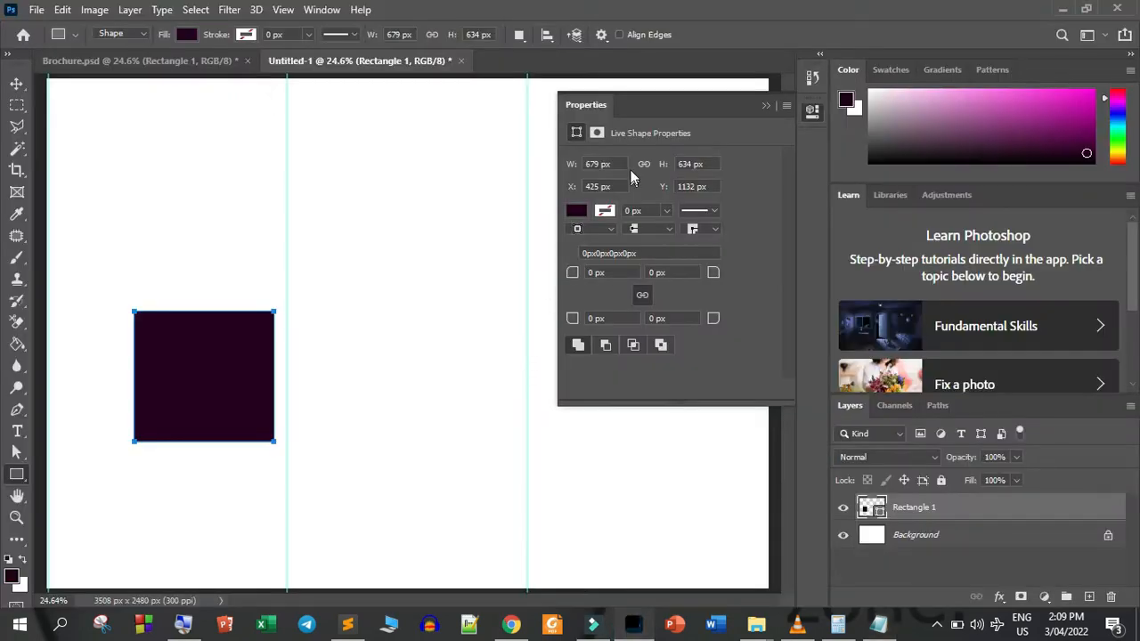
left_click_drag(615, 164, 565, 158)
type("2022")
Take the first rectangle's height from the brochure text notes in Notepad and set the drawn rectangle's height to 1469 px
left_click_drag(711, 163, 675, 163)
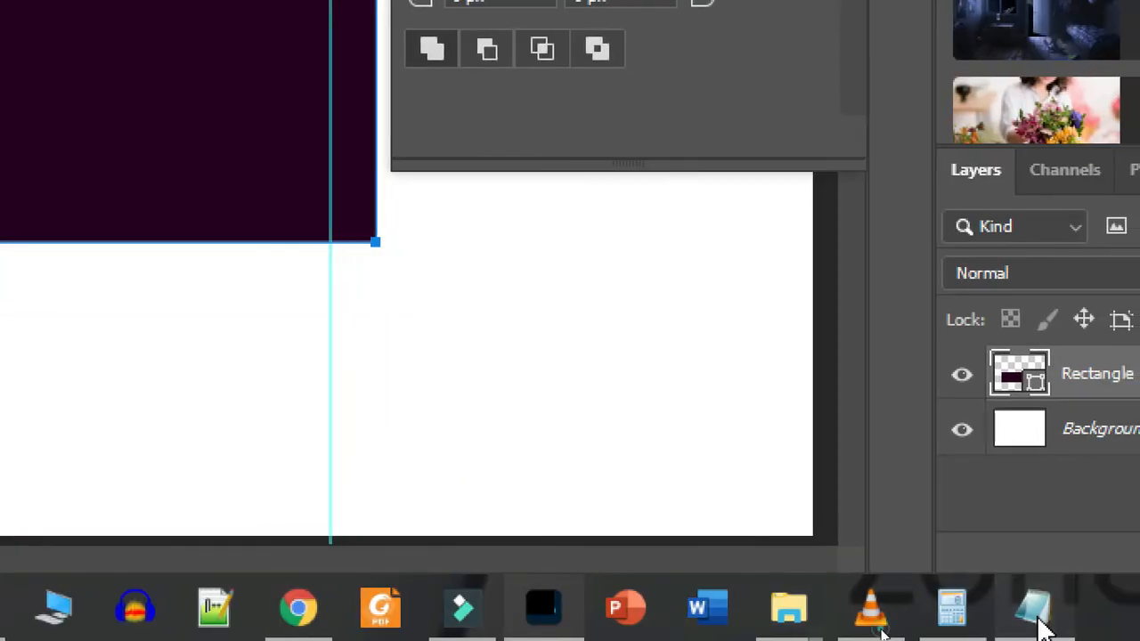
left_click(1035, 620)
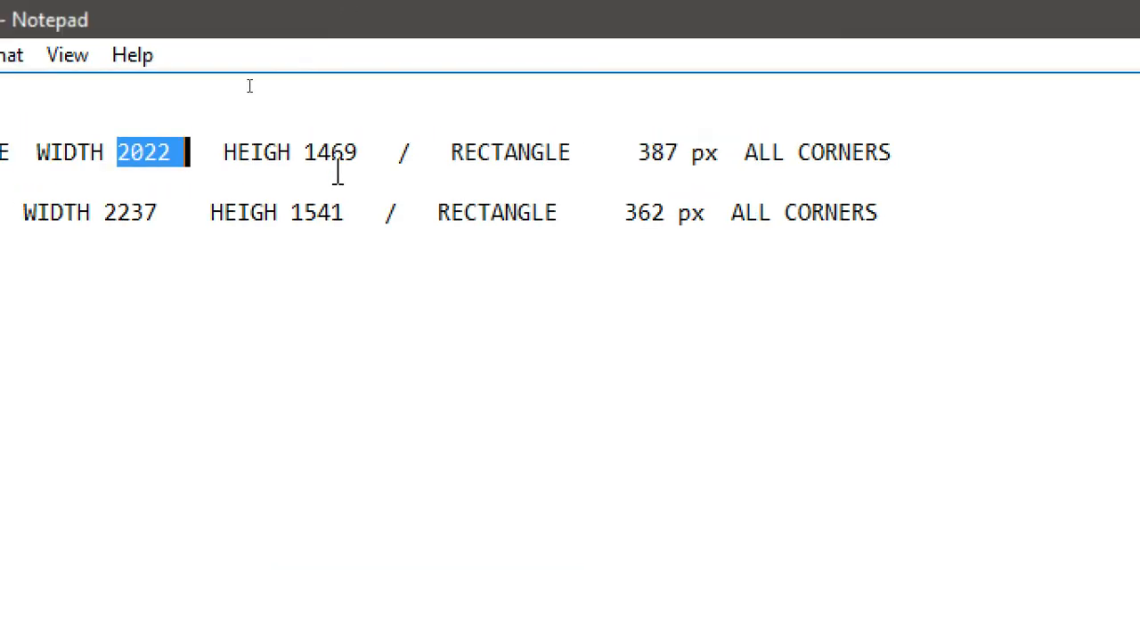
left_click_drag(384, 152, 297, 138)
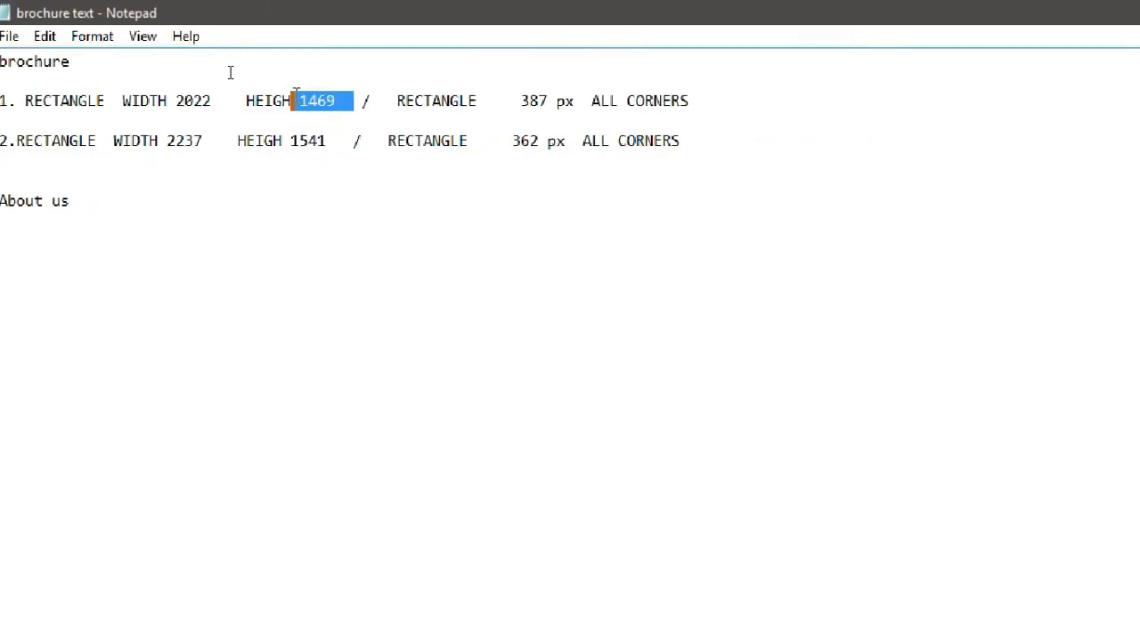
left_click(633, 628)
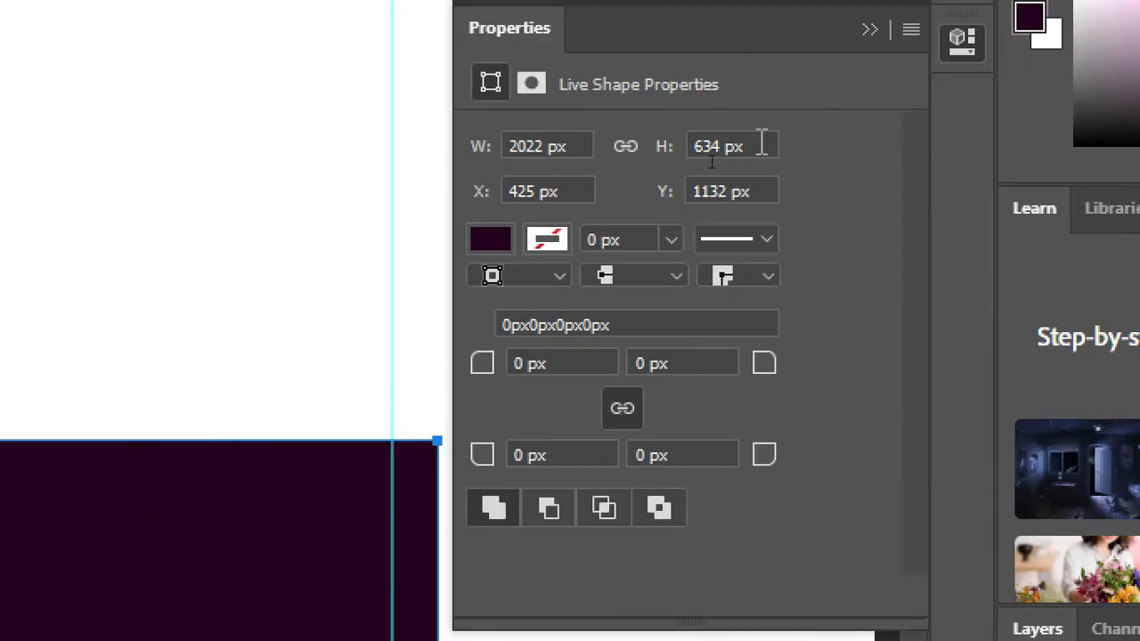
left_click(762, 144)
type("1469")
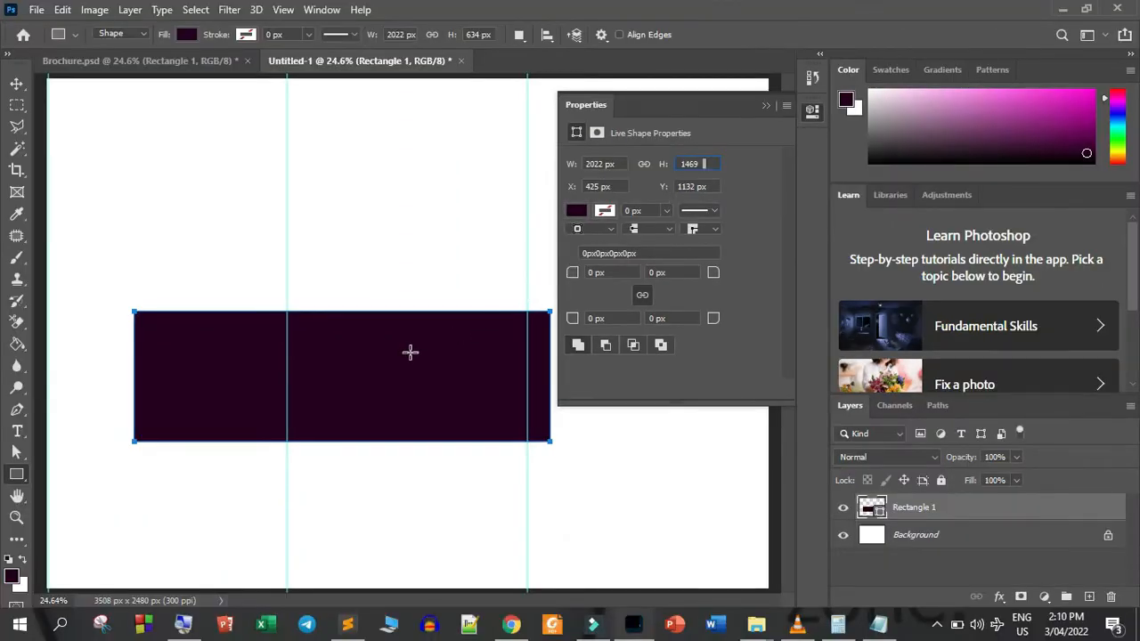
key("Return")
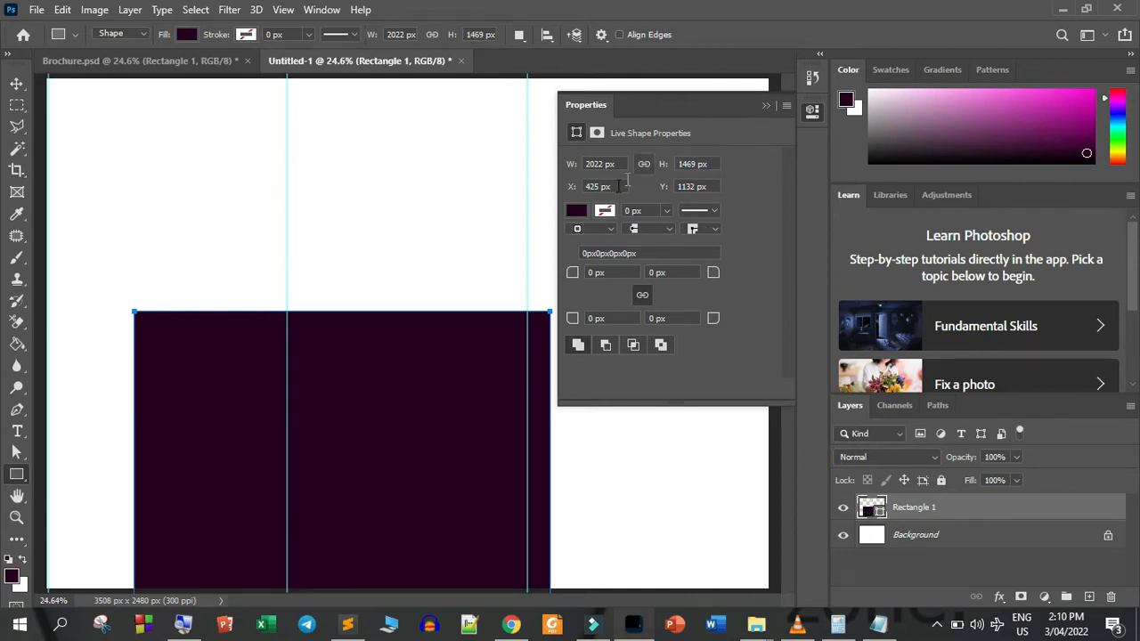
Change the rectangle's fill to the bright orange ff6c00
left_click(577, 211)
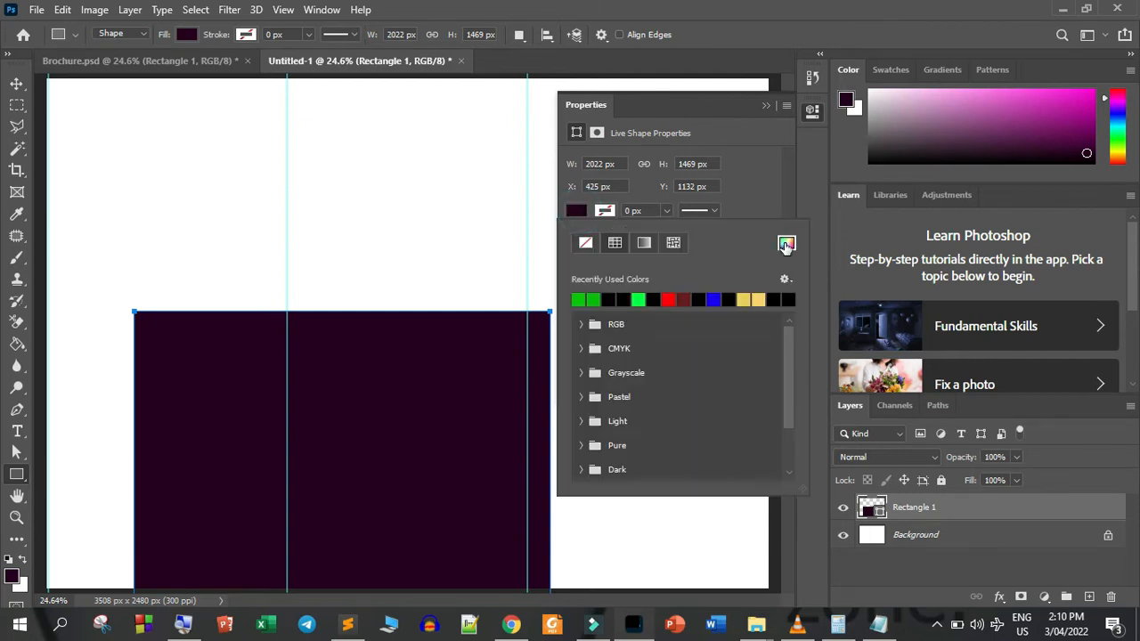
left_click(786, 245)
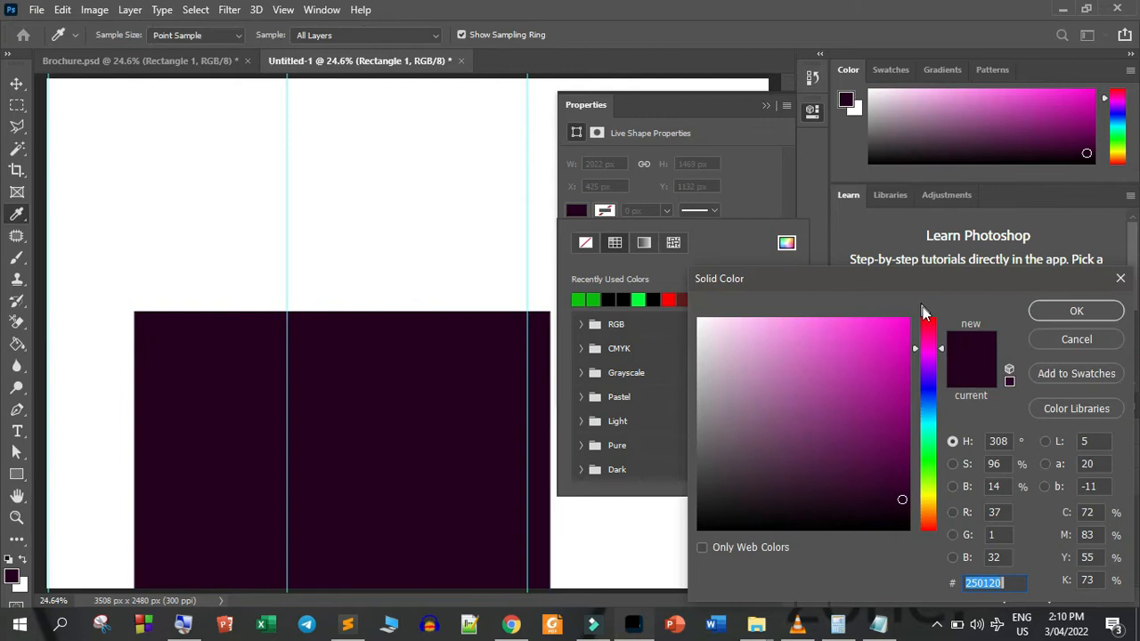
left_click(932, 514)
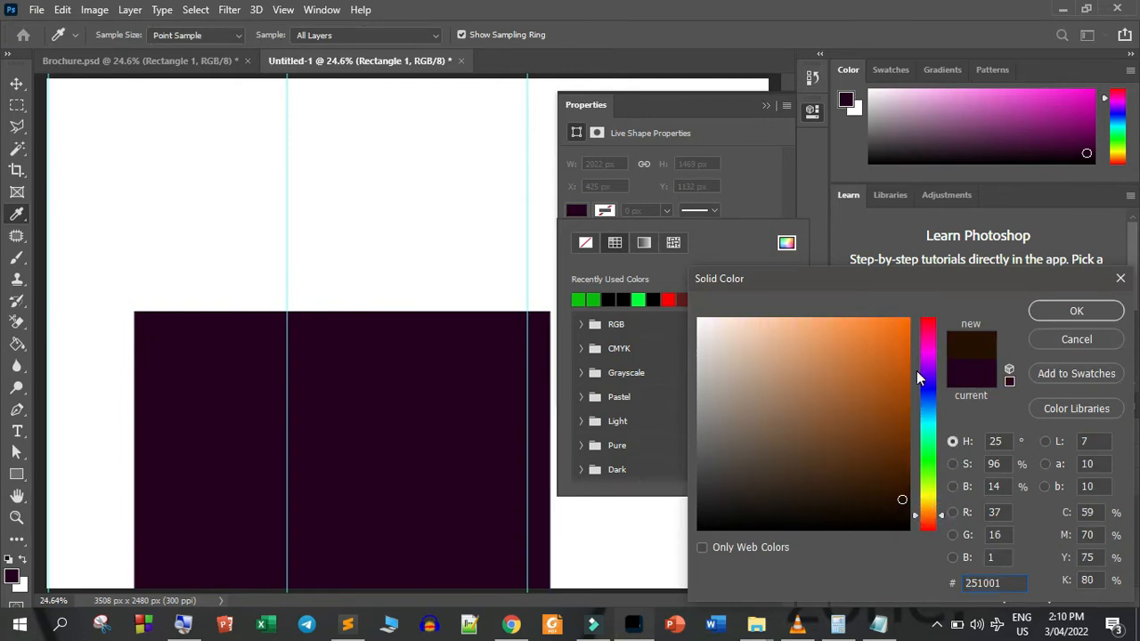
left_click_drag(905, 358, 928, 305)
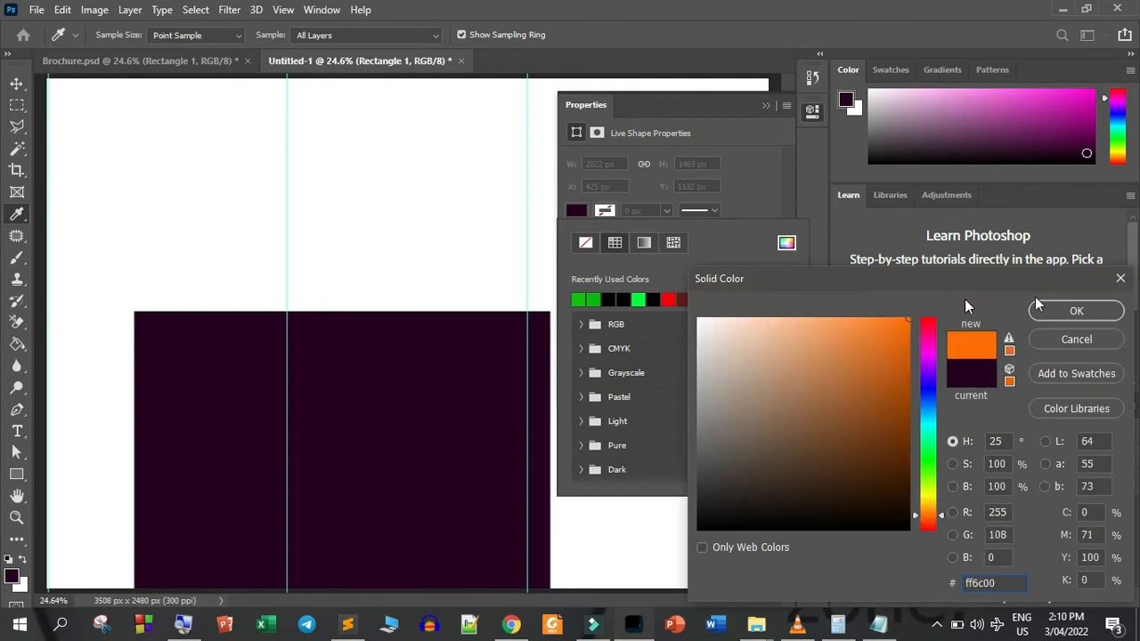
left_click(1080, 310)
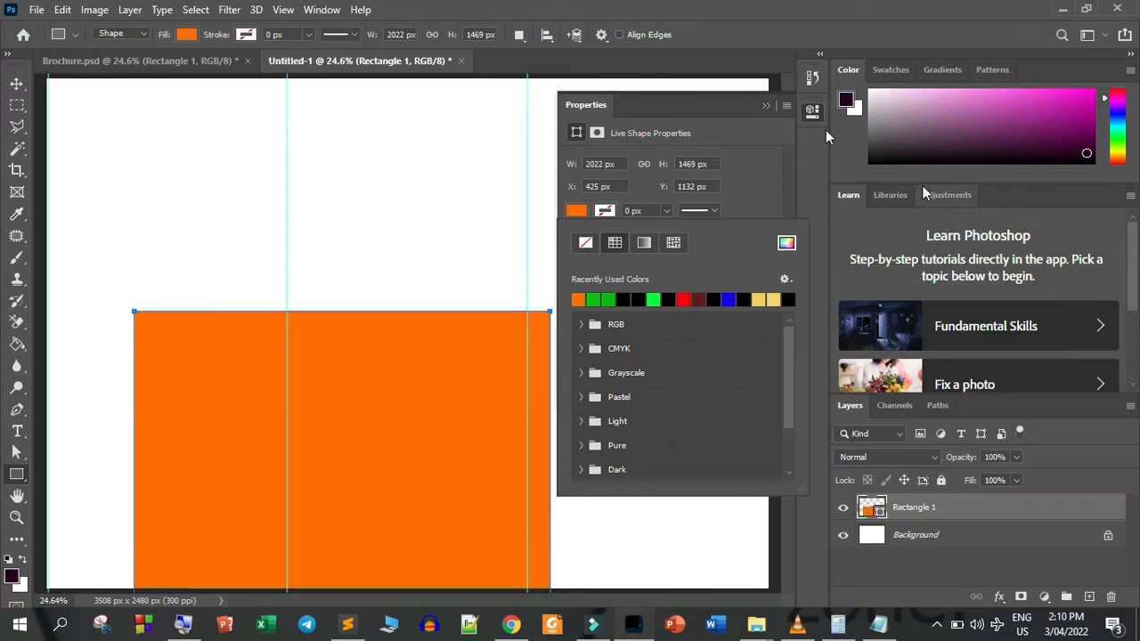
left_click(764, 108)
left_click(764, 108)
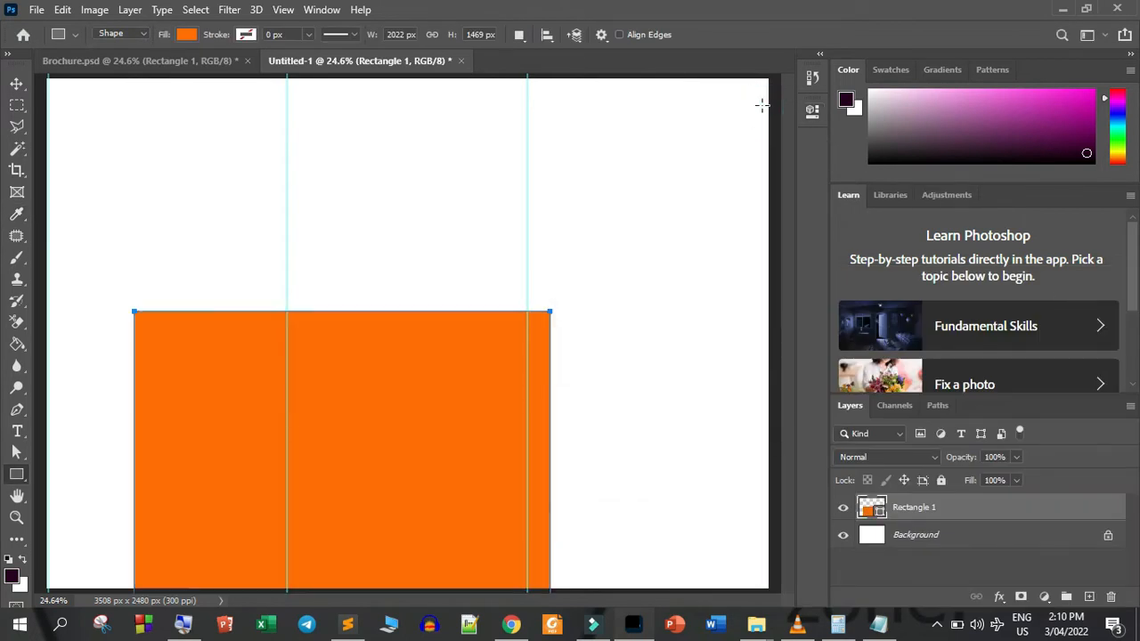
Copy the first rectangle's corner radius from the Notepad notes and round all four corners of the orange rectangle to 387 px
left_click(812, 112)
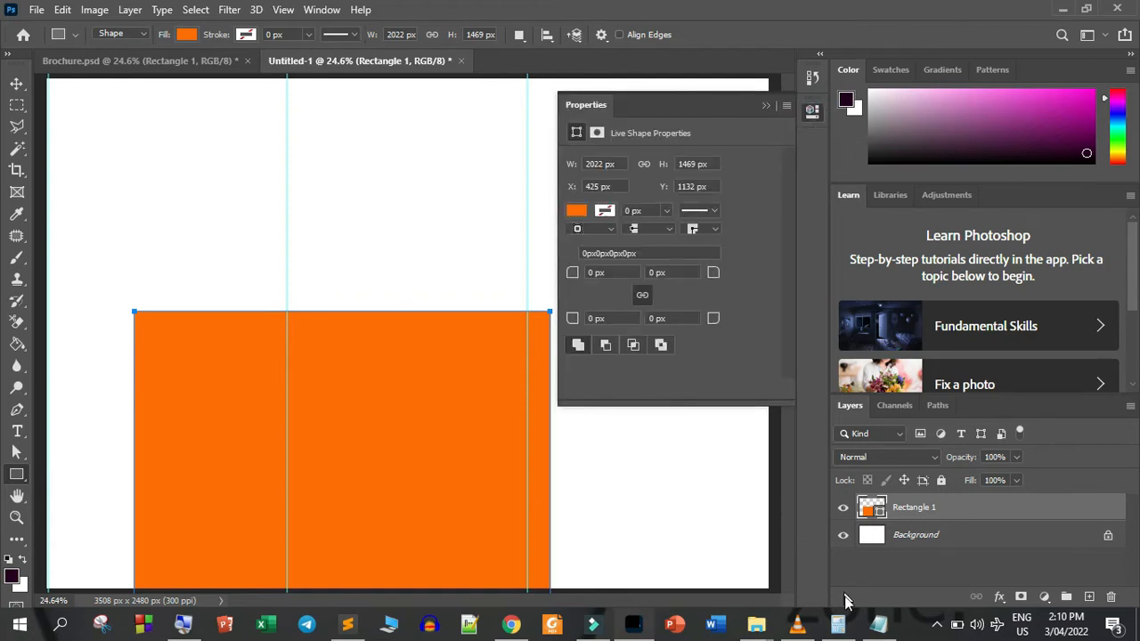
left_click(878, 623)
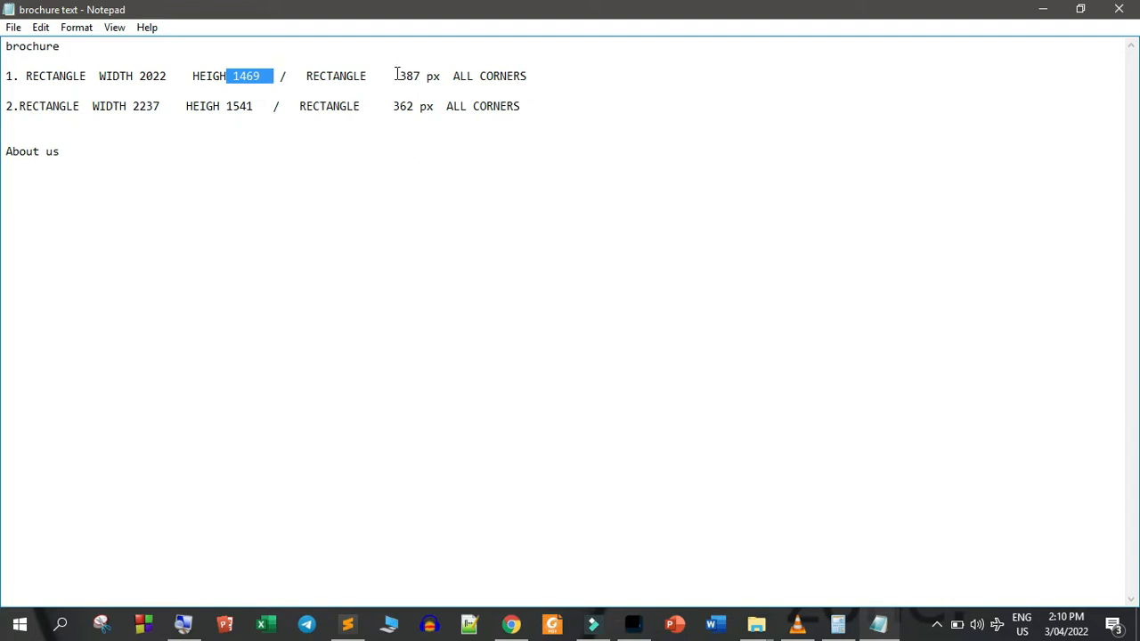
left_click_drag(396, 76, 422, 75)
key("ctrl+c")
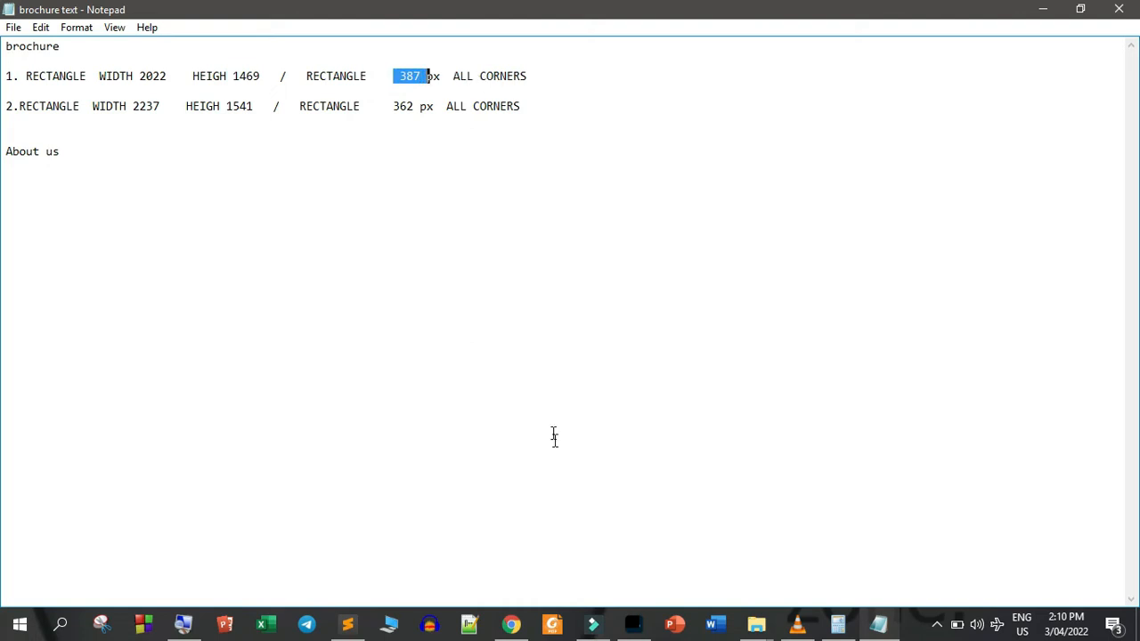
left_click(633, 626)
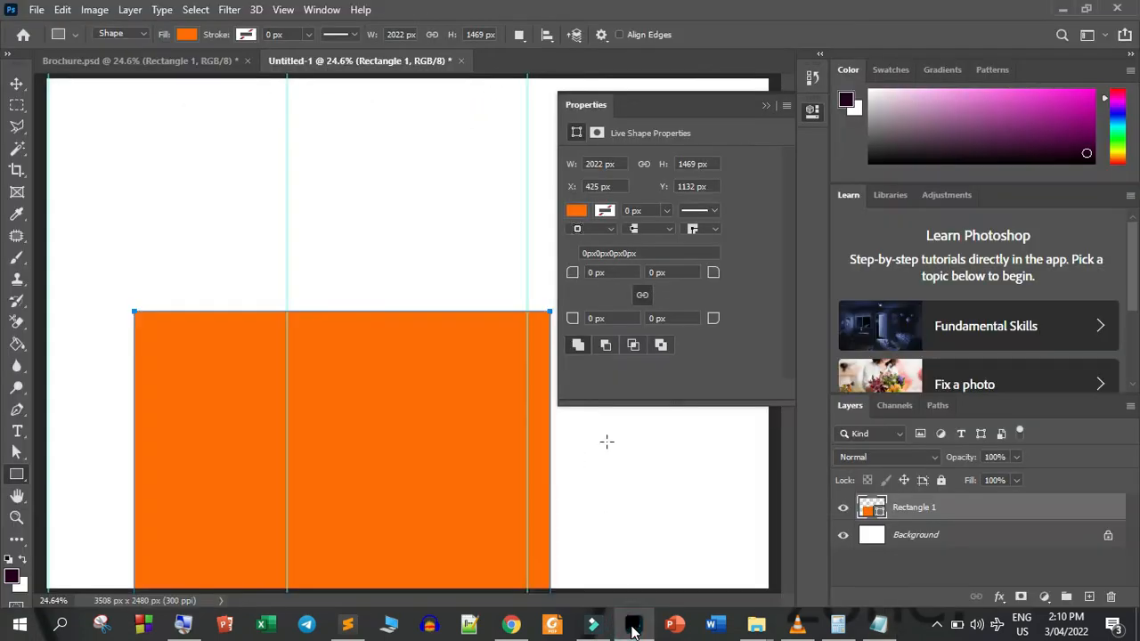
left_click(609, 273)
key("ctrl+v")
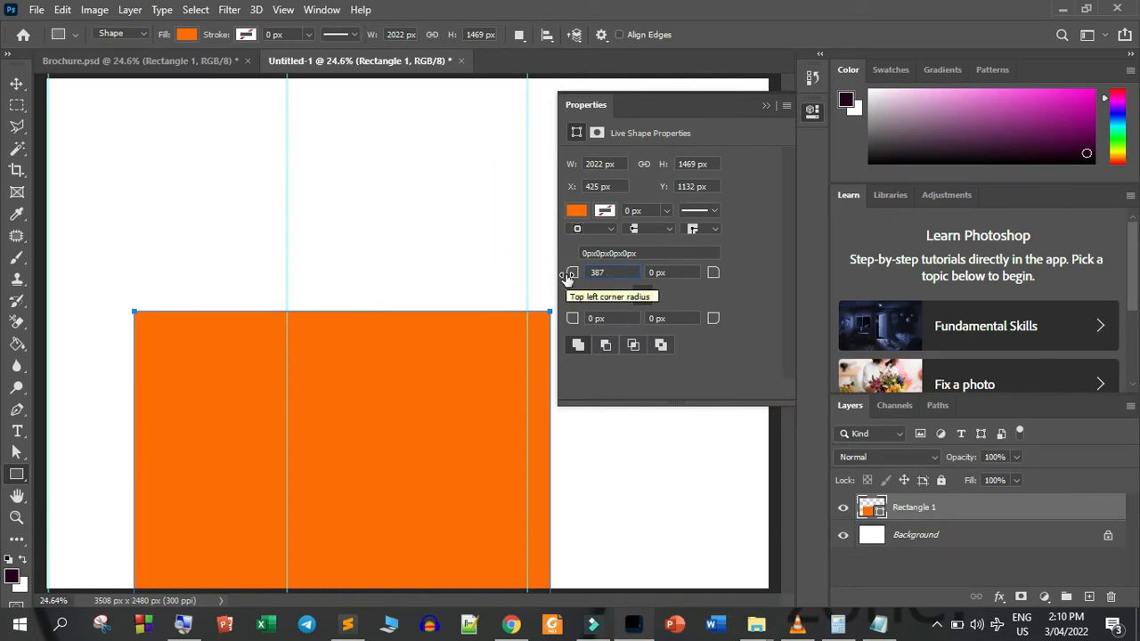
key("Return")
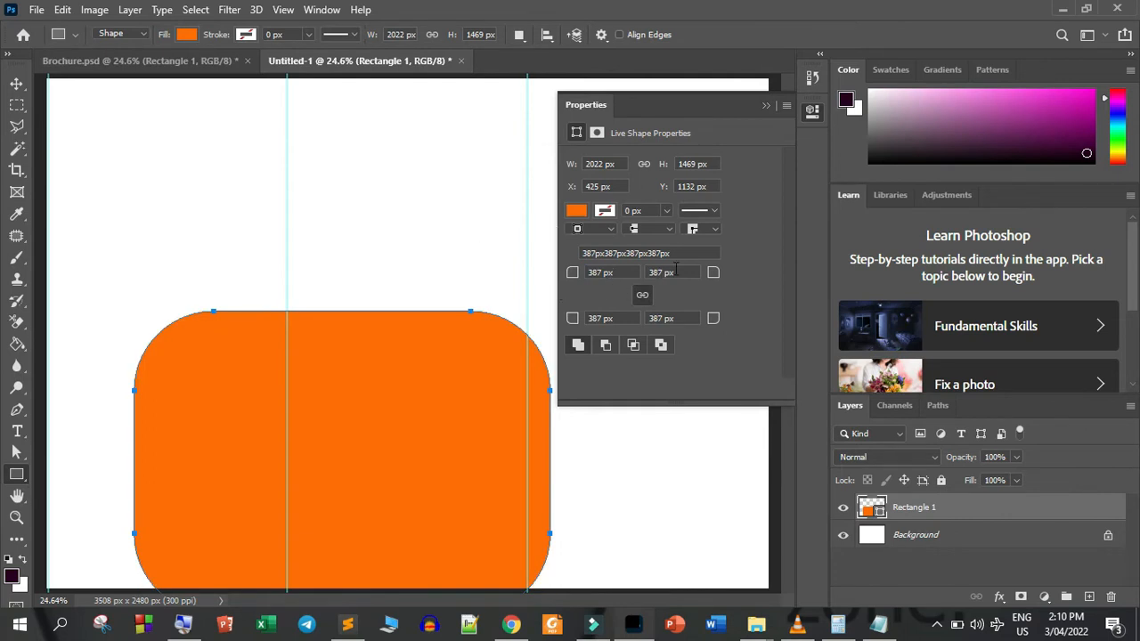
Turn on the transform controls, tilt the orange rectangle and move it so only a rounded corner reaches into the top of the first panel
left_click(766, 106)
key("v")
left_click_drag(315, 443, 279, 224)
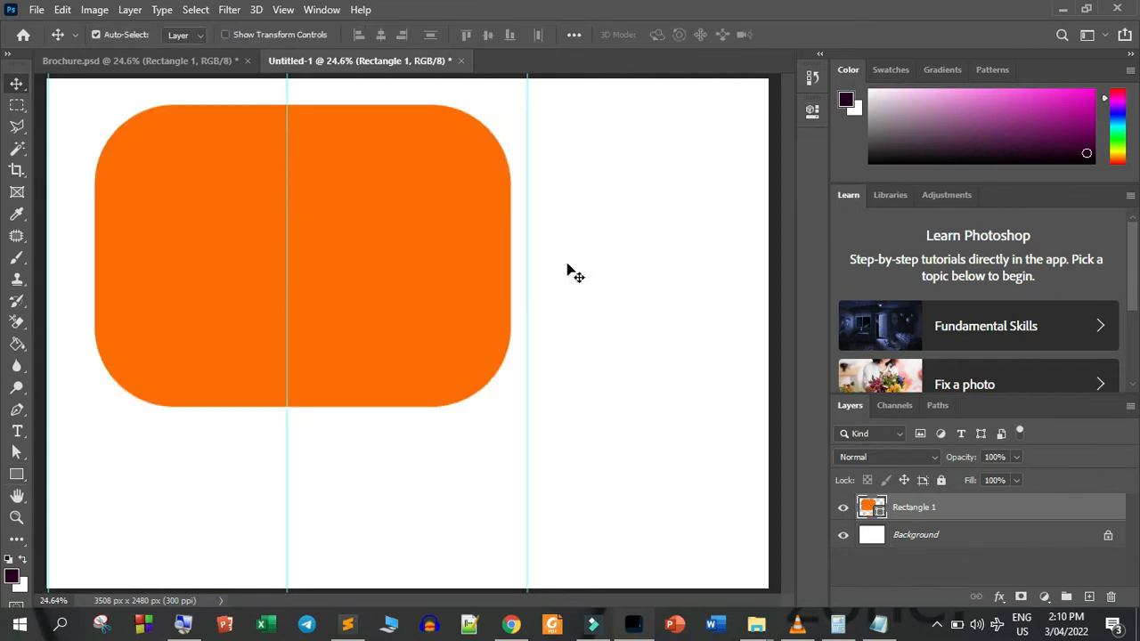
left_click(226, 34)
left_click_drag(611, 204, 206, 136)
key("Up")
key("Up")
key("Up")
key("Up")
key("Up")
key("Up")
key("Up")
key("Up")
key("Up")
key("Up")
key("Up")
key("Up")
key("Up")
key("Up")
key("Up")
key("Up")
key("Up")
key("Up")
key("Up")
key("Up")
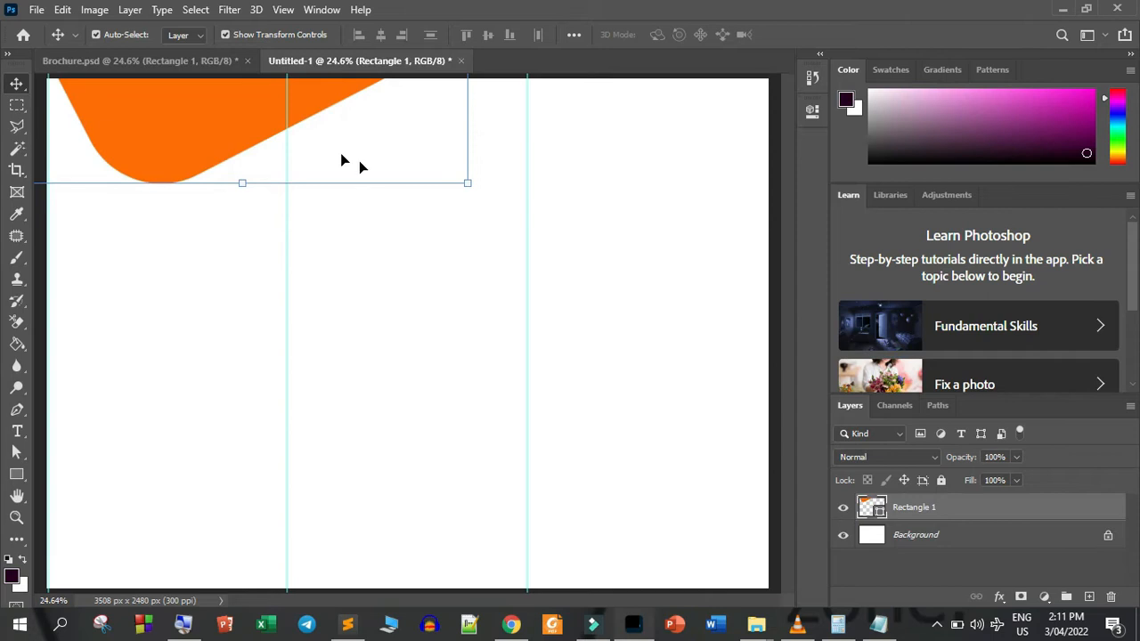
Duplicate the orange shape and place the copy, tilted a bit more steeply, over the top of the middle panel
left_click(428, 318)
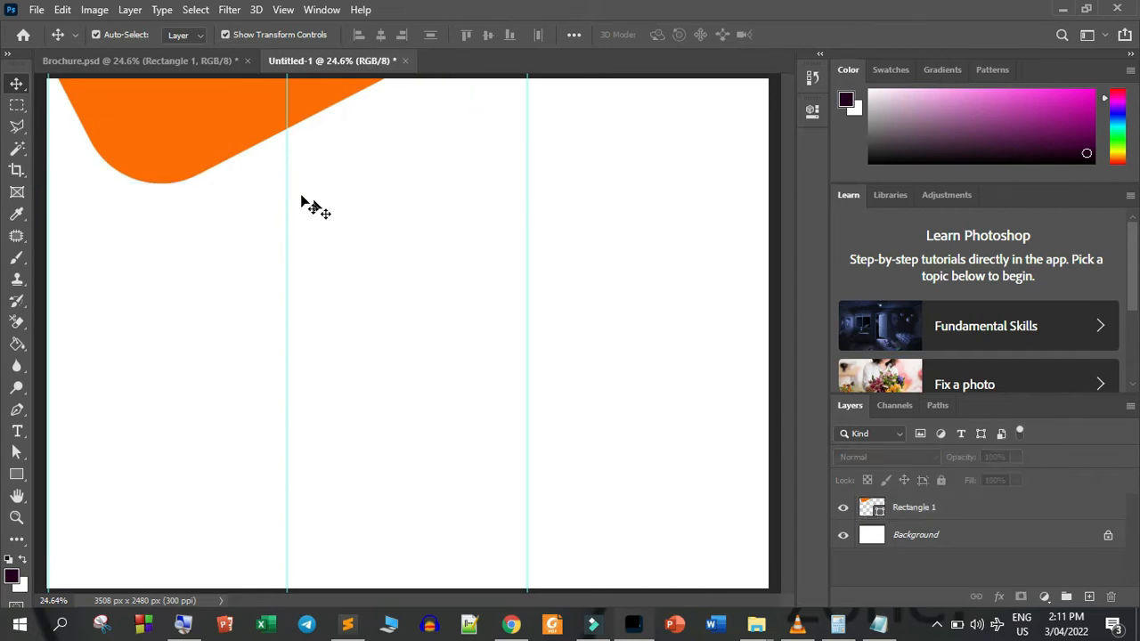
left_click(163, 140)
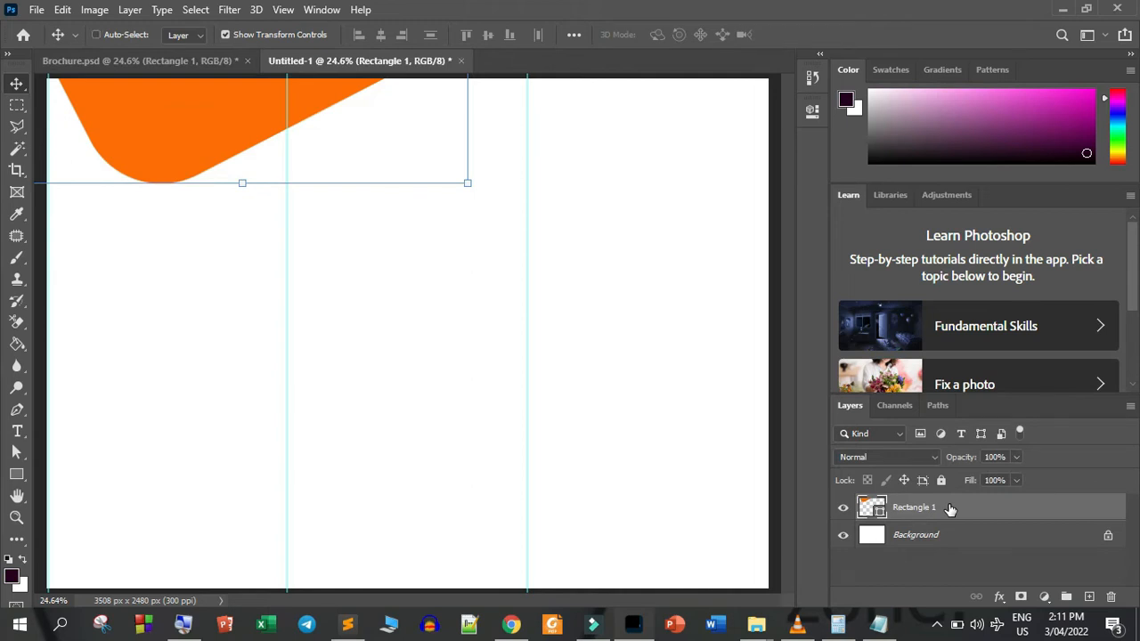
key("ctrl+j")
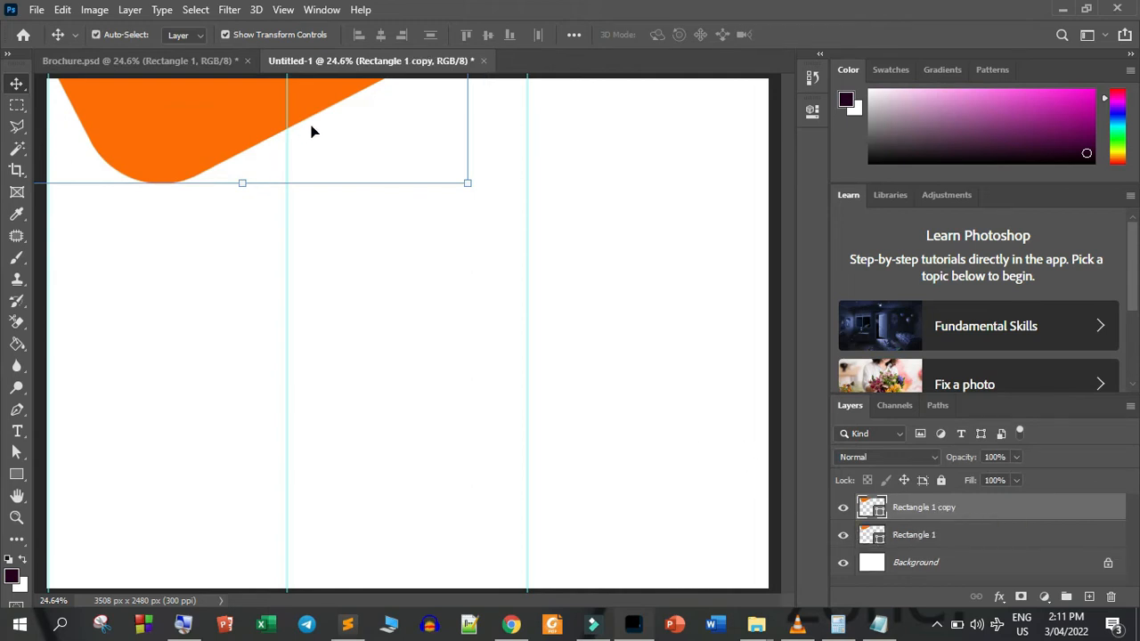
left_click_drag(181, 97, 465, 127)
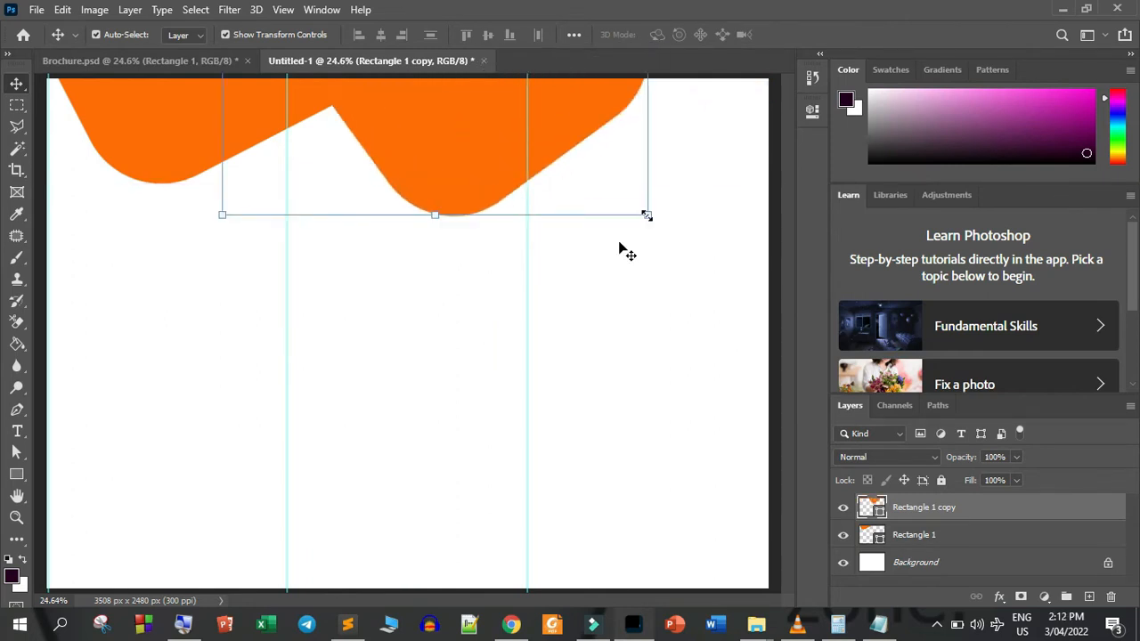
left_click(174, 143)
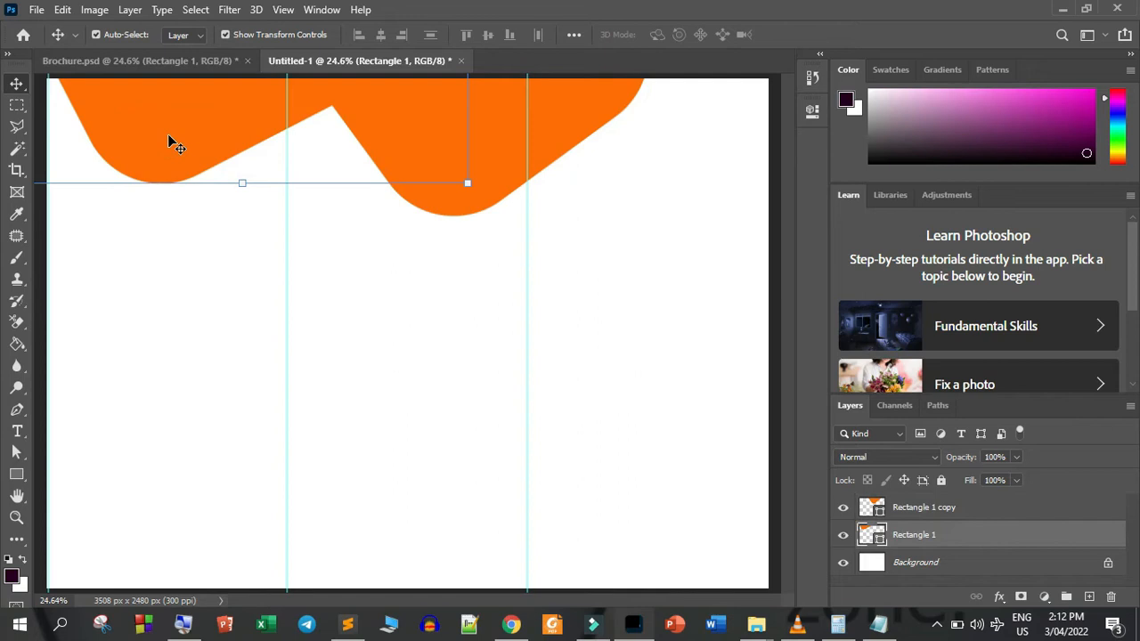
left_click(549, 137)
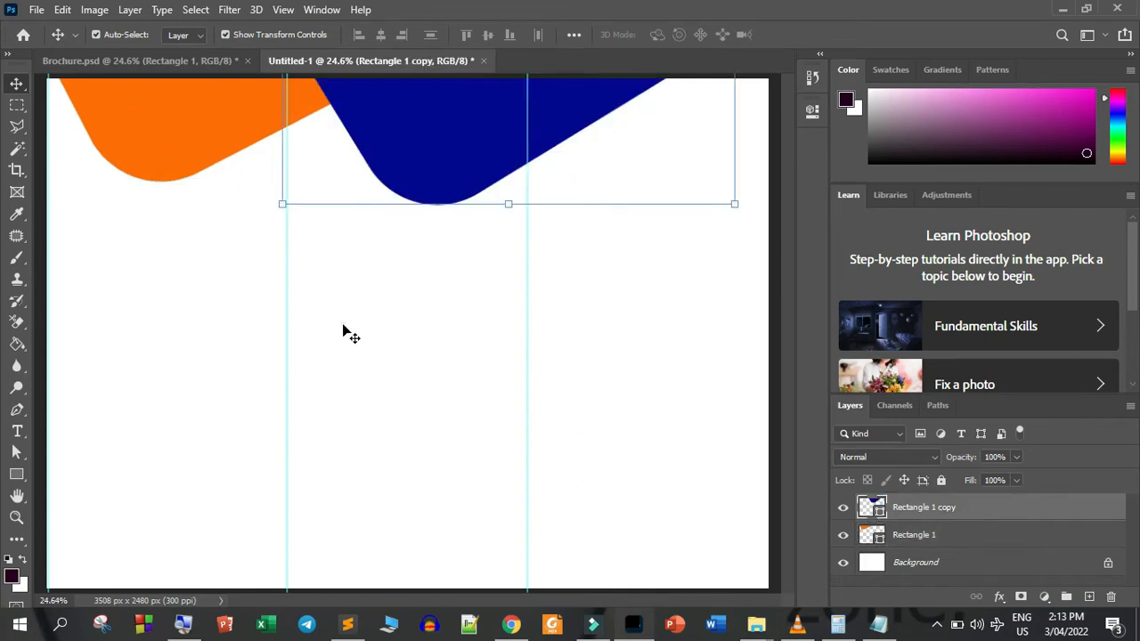
left_click(348, 333)
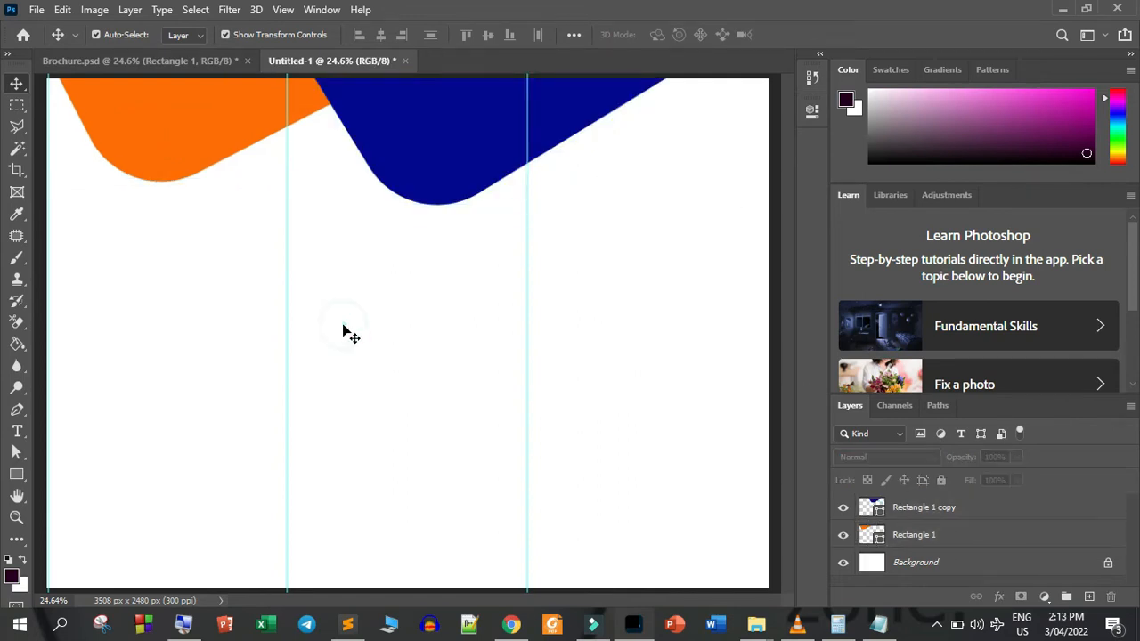
Duplicate the blue shape and transform the copy to about 85% width, 94% height and -18° rotation at the bottom of the third panel
left_click(463, 153)
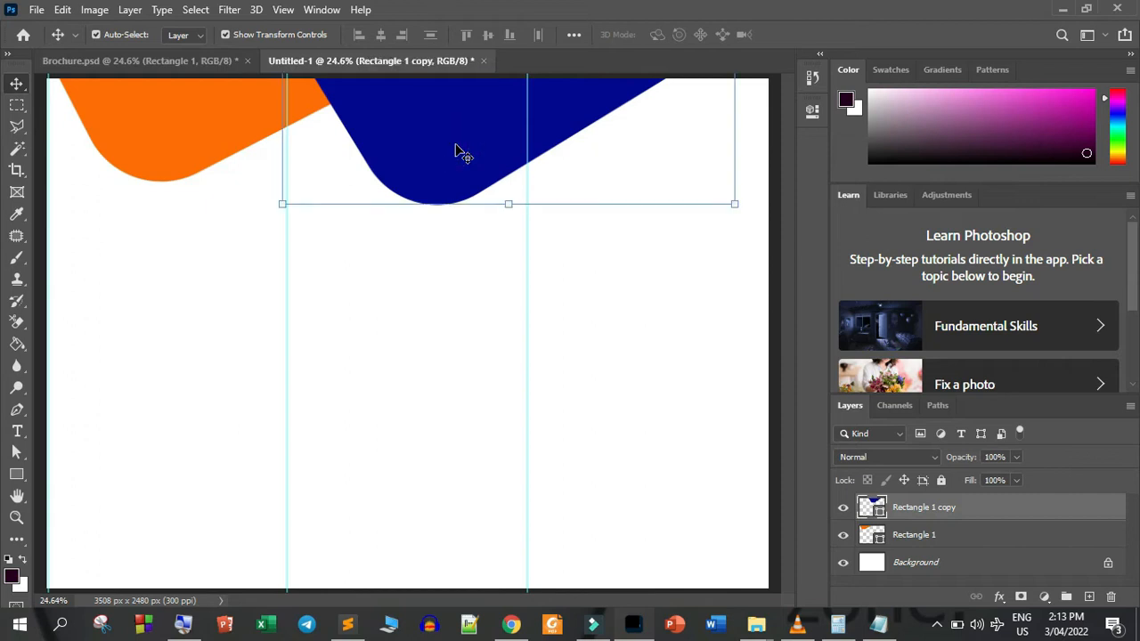
key("ctrl+j")
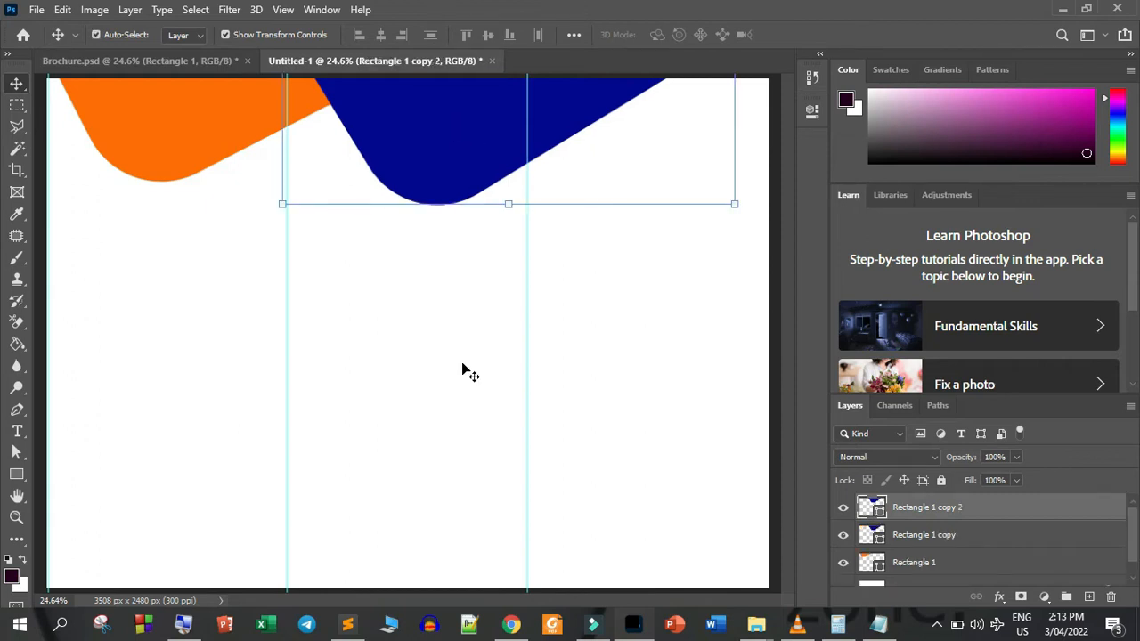
left_click_drag(446, 139, 482, 592)
key("ctrl+t")
left_click_drag(633, 452, 648, 576)
left_click_drag(322, 539, 394, 538)
left_click_drag(687, 546, 661, 559)
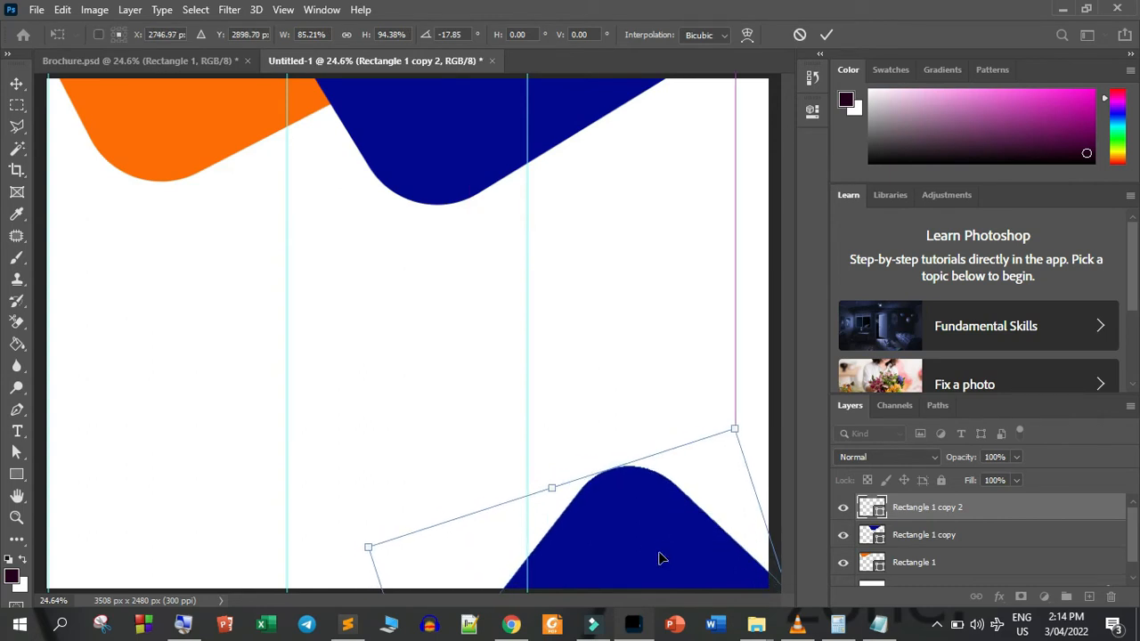
left_click(827, 34)
left_click(383, 360)
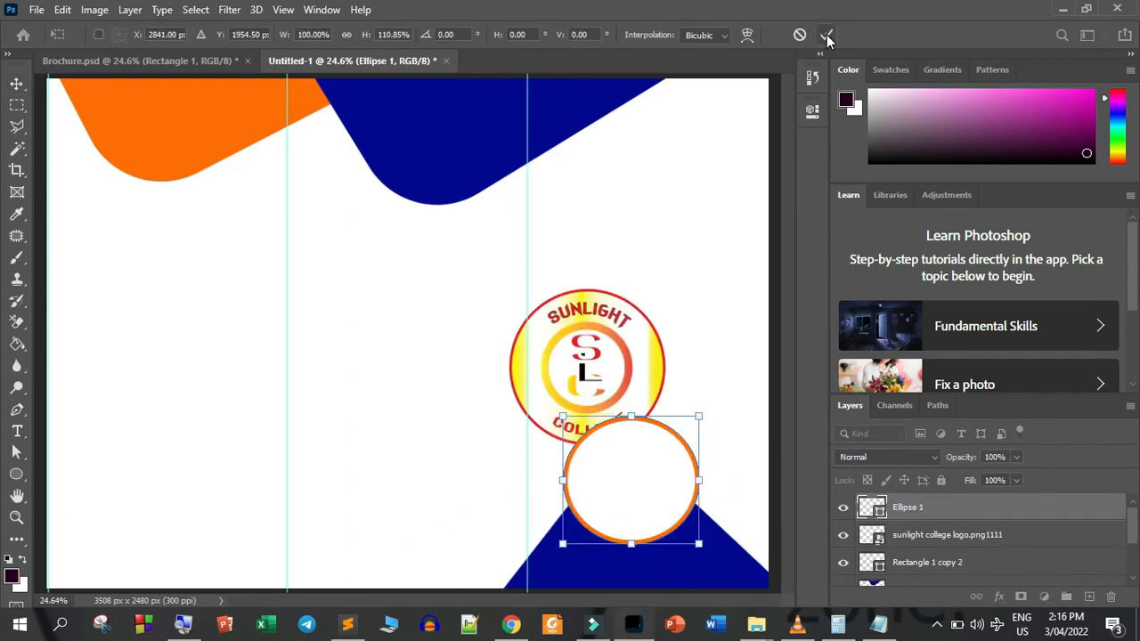
left_click(827, 36)
Move the sunlight college logo layer above Ellipse 1 and fit the logo inside the orange-outlined circle
left_click(615, 350)
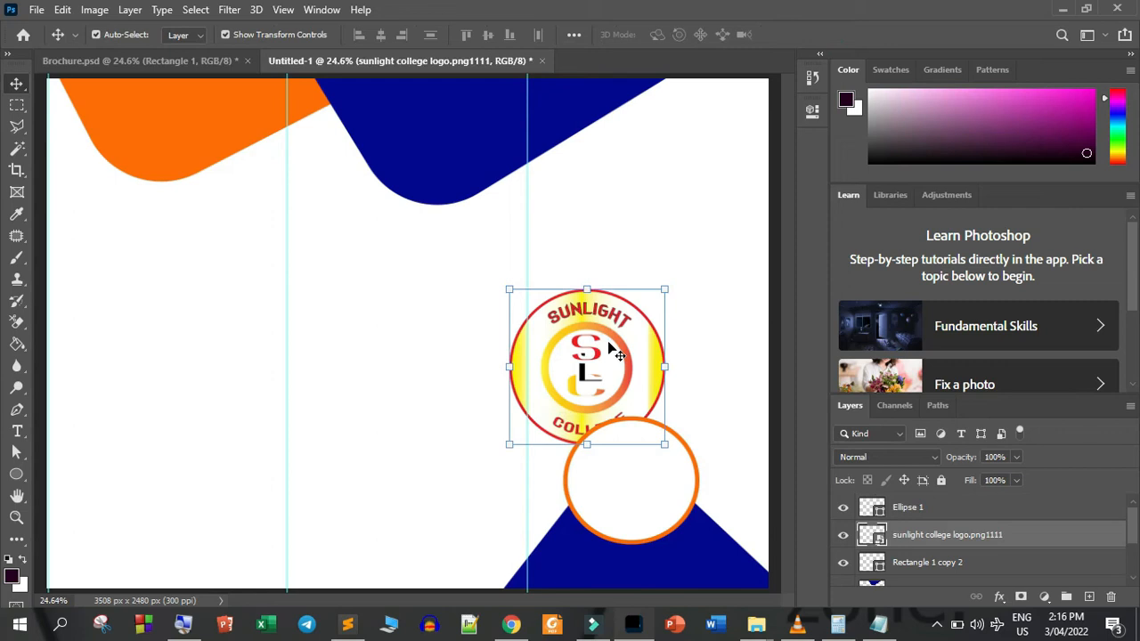
left_click_drag(966, 536, 938, 510)
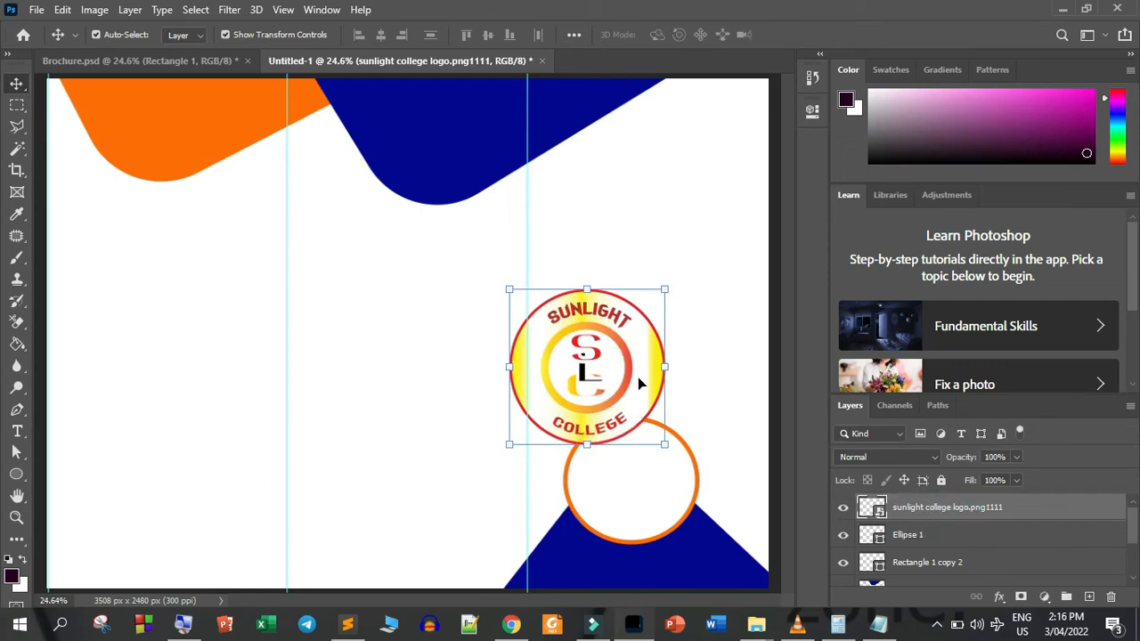
left_click_drag(589, 356, 634, 453)
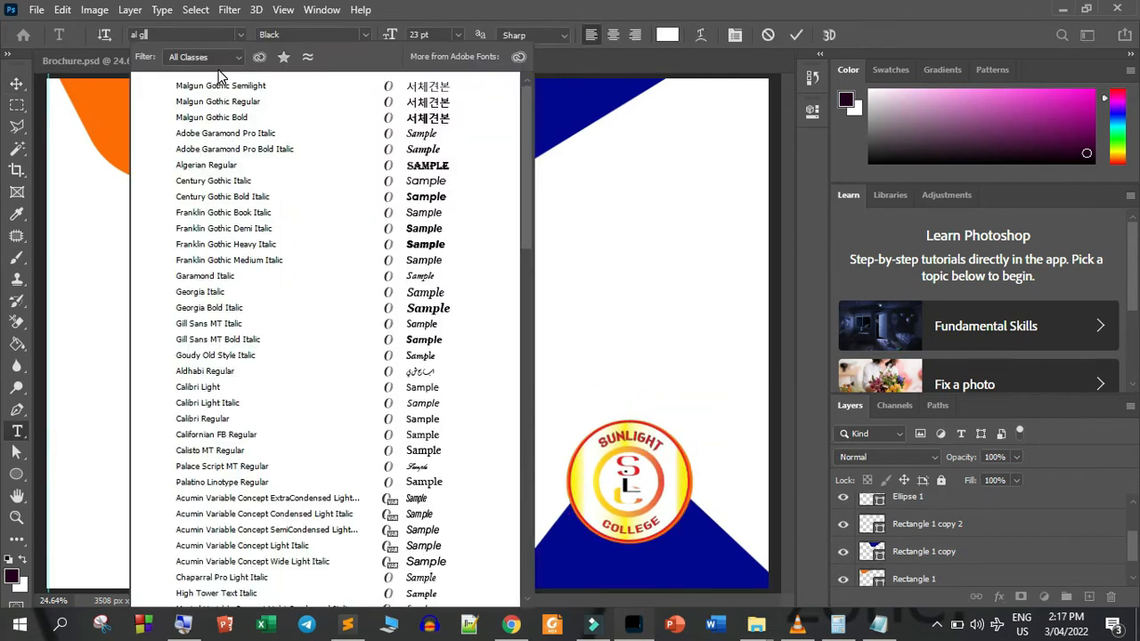
Set the font of the new text to Algerian Regular
type("al ge")
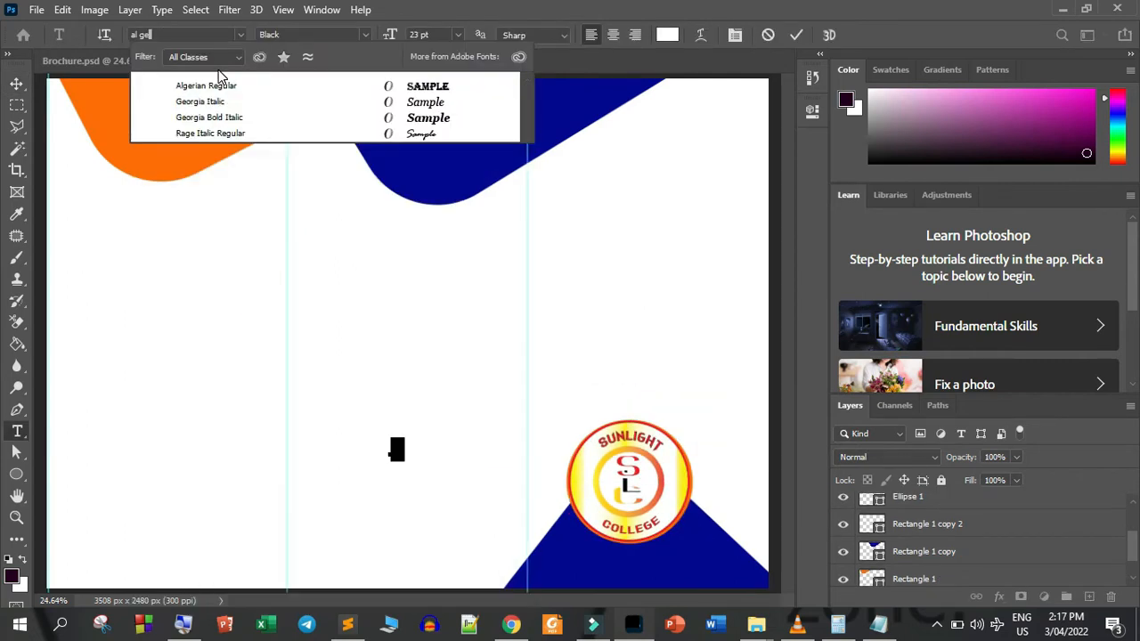
left_click(218, 83)
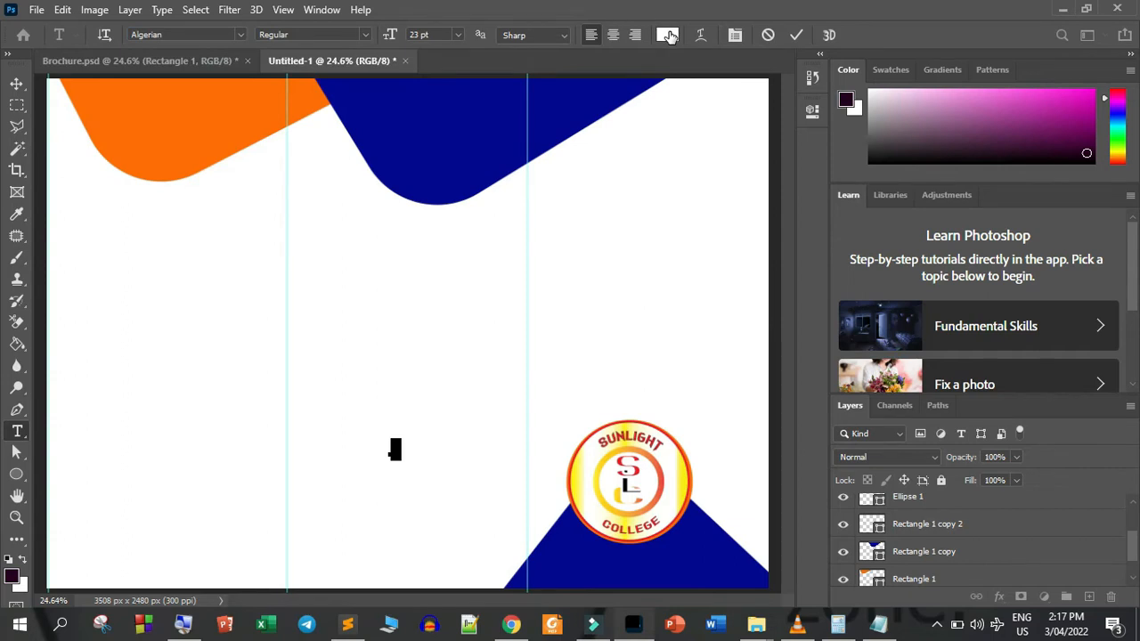
Enter the white two-line text "sunlight college" on the blue shape below the logo and set its line spacing to 37 pt
left_click_drag(392, 34, 420, 35)
type("SUNLIGHT")
key("Down")
key("Down")
key("Down")
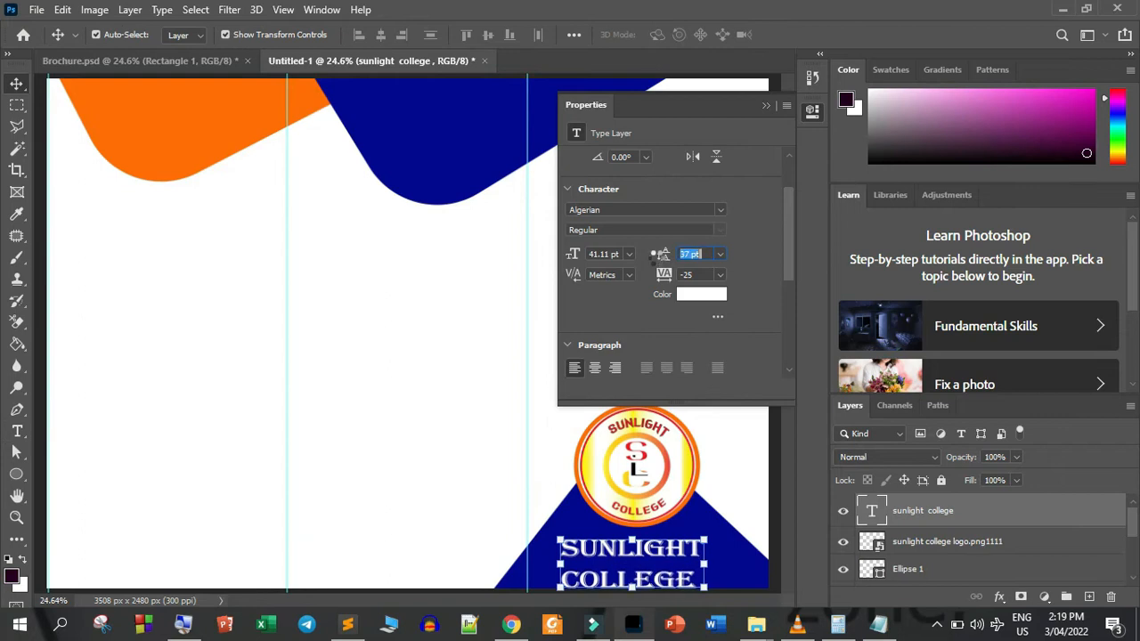
left_click(761, 104)
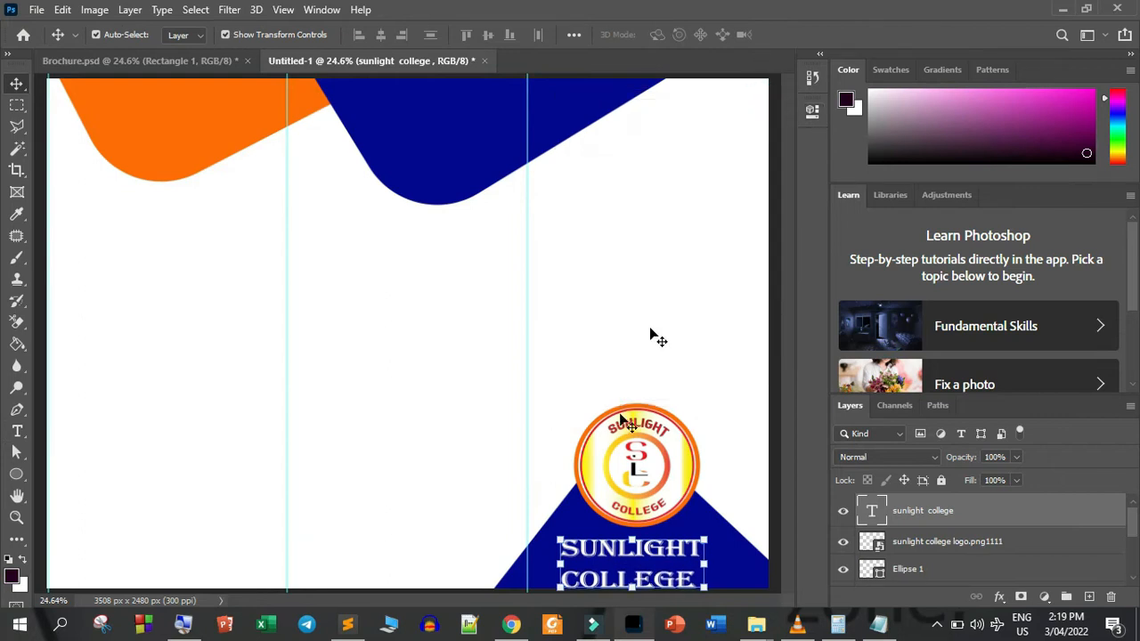
Nudge the sunlight college text slightly up and to the right so it sits centred beneath the logo
key("Up")
key("Up")
key("Up")
key("Up")
key("Up")
key("Right")
key("Right")
key("Right")
key("Right")
key("Right")
key("Right")
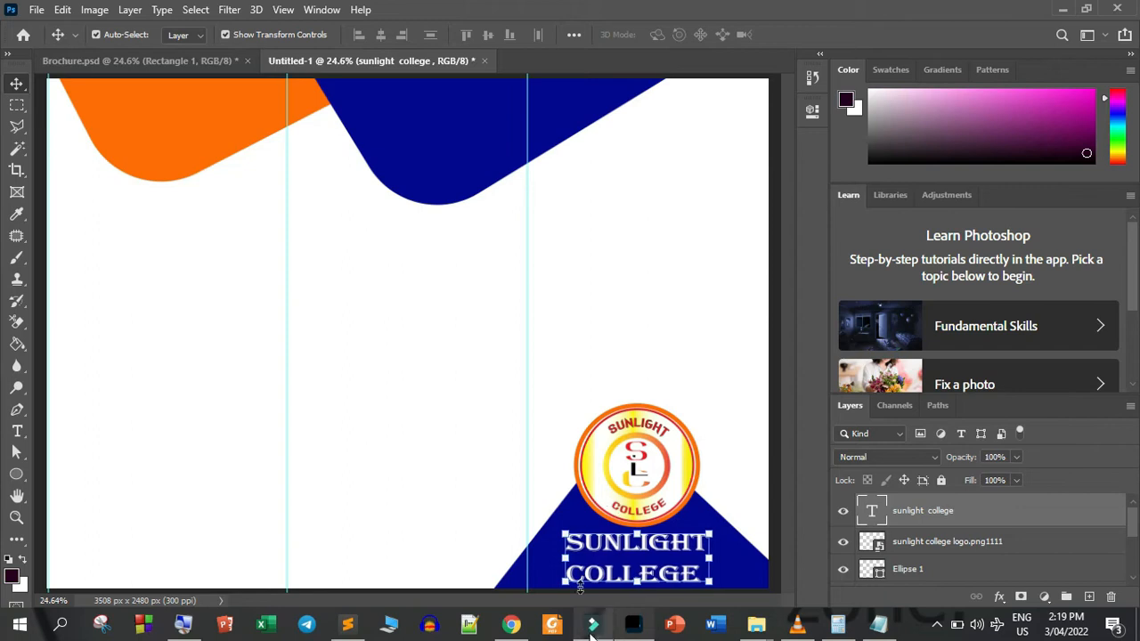
Add a Bevel & Emboss effect to the sunlight college text with the style set to Emboss
left_click(1000, 597)
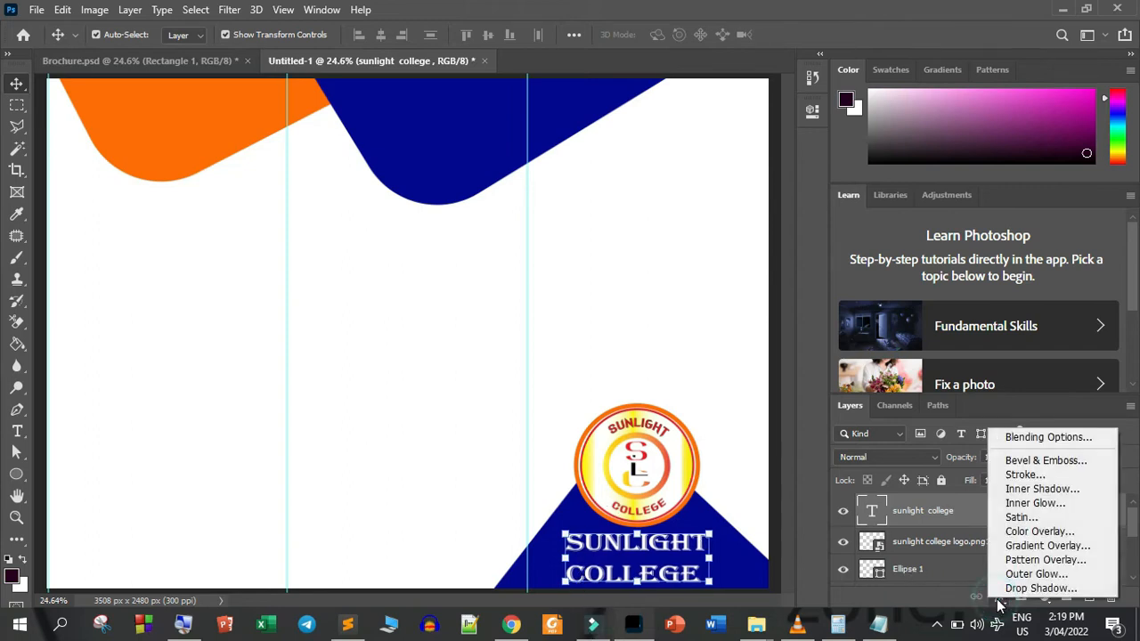
left_click(1033, 460)
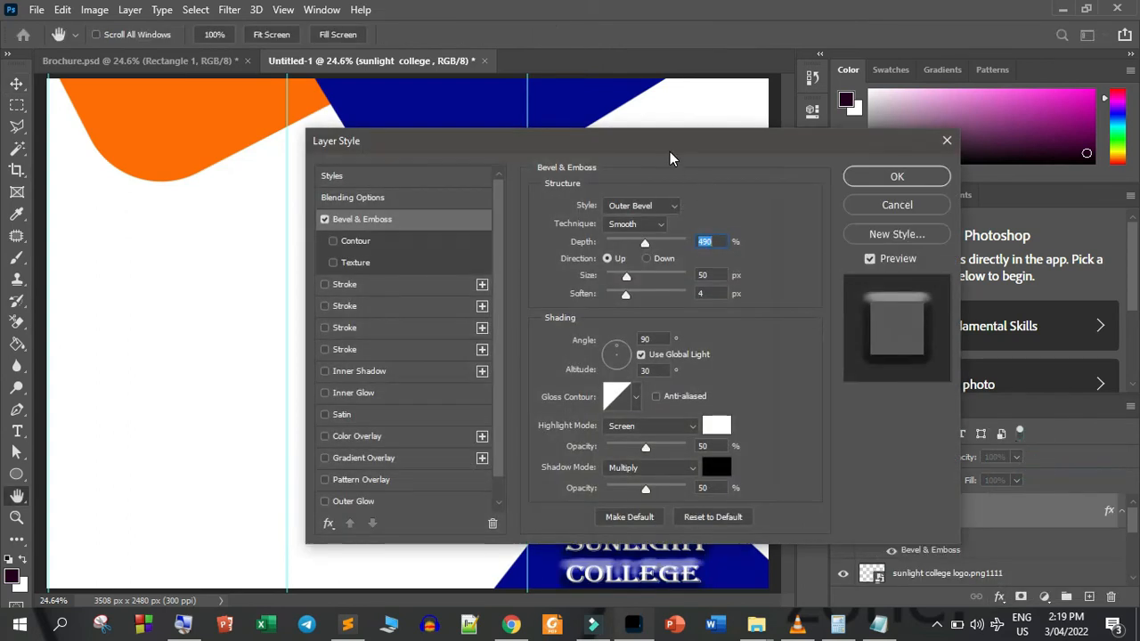
left_click_drag(669, 147, 877, 71)
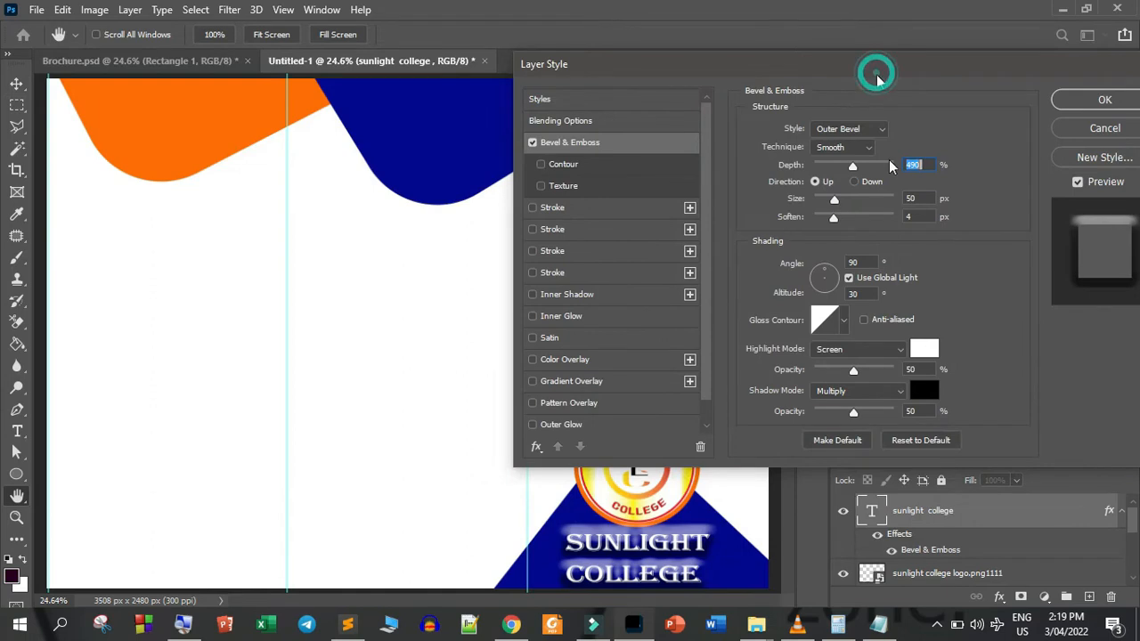
left_click(886, 207)
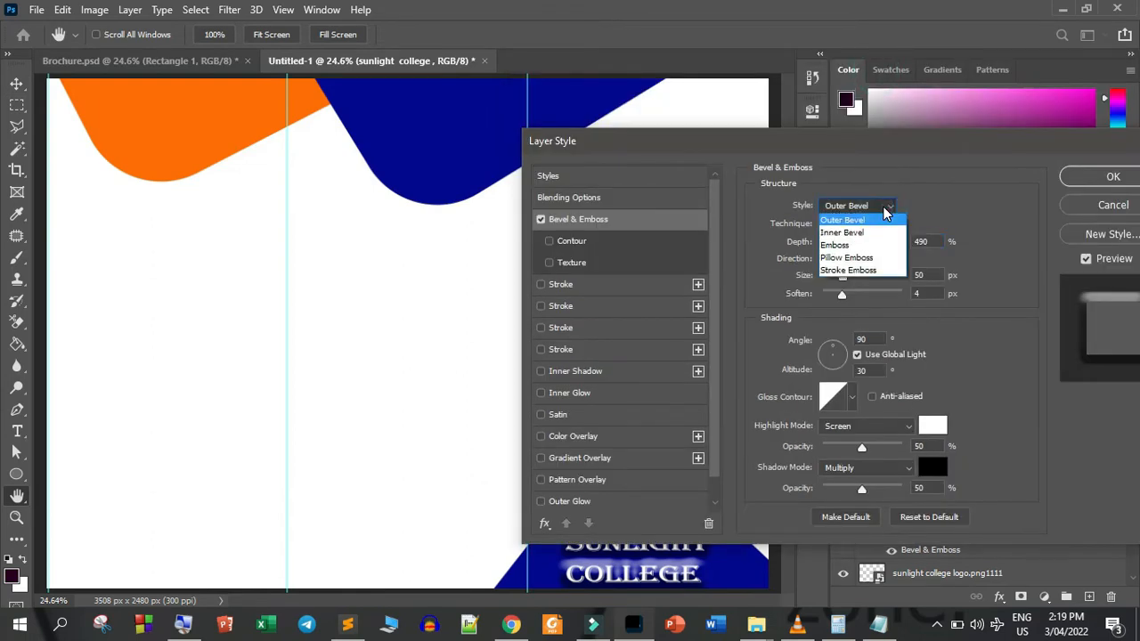
left_click(857, 245)
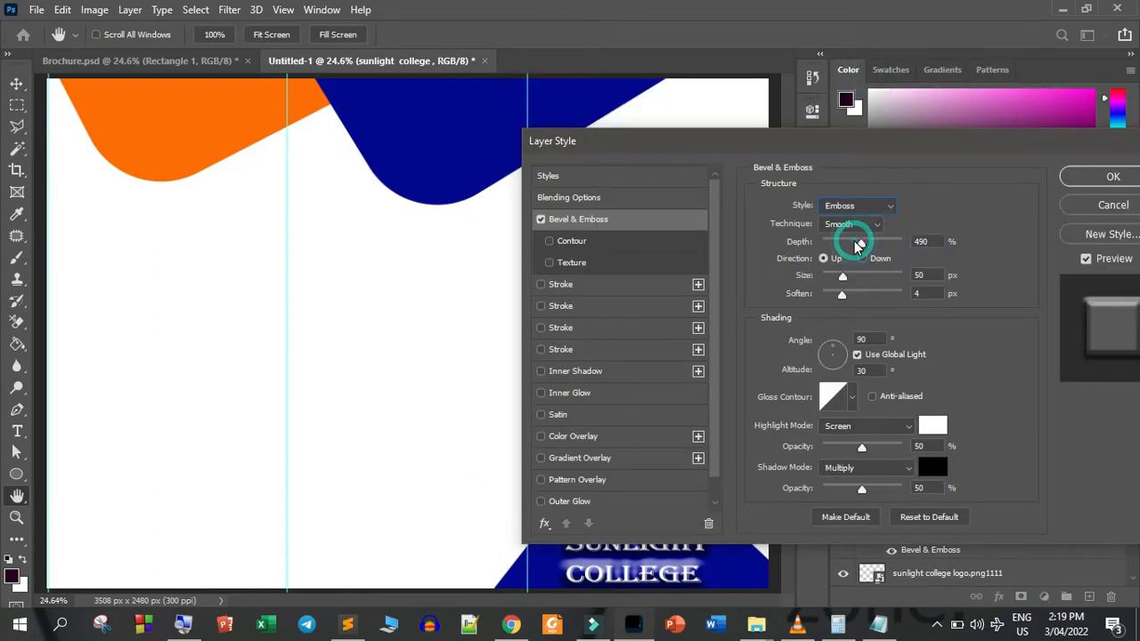
left_click_drag(768, 145, 816, 63)
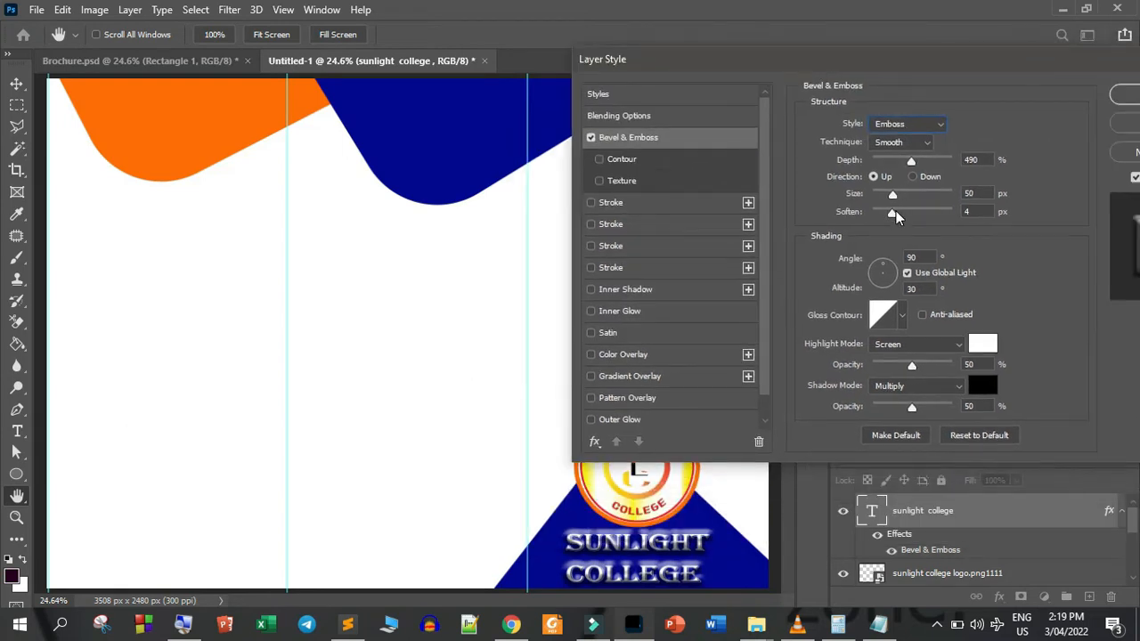
Apply the emboss with size 43 px, soften 1 px and depth 261%, and save the document as Untitled-1.psd
left_click_drag(895, 194, 890, 196)
left_click(892, 196)
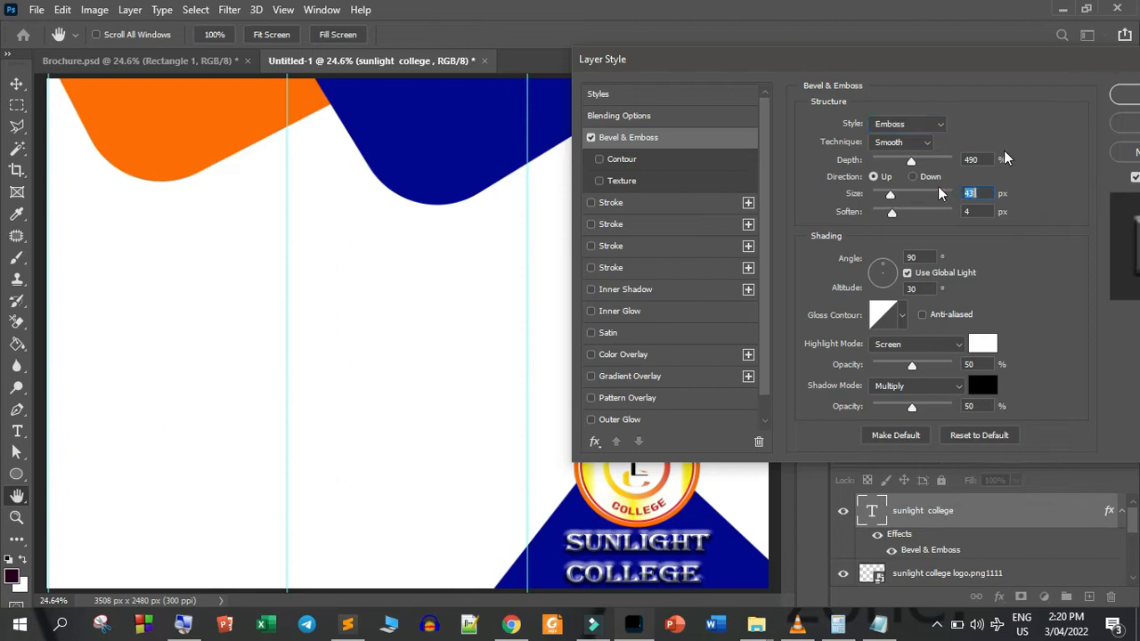
left_click_drag(891, 212, 879, 213)
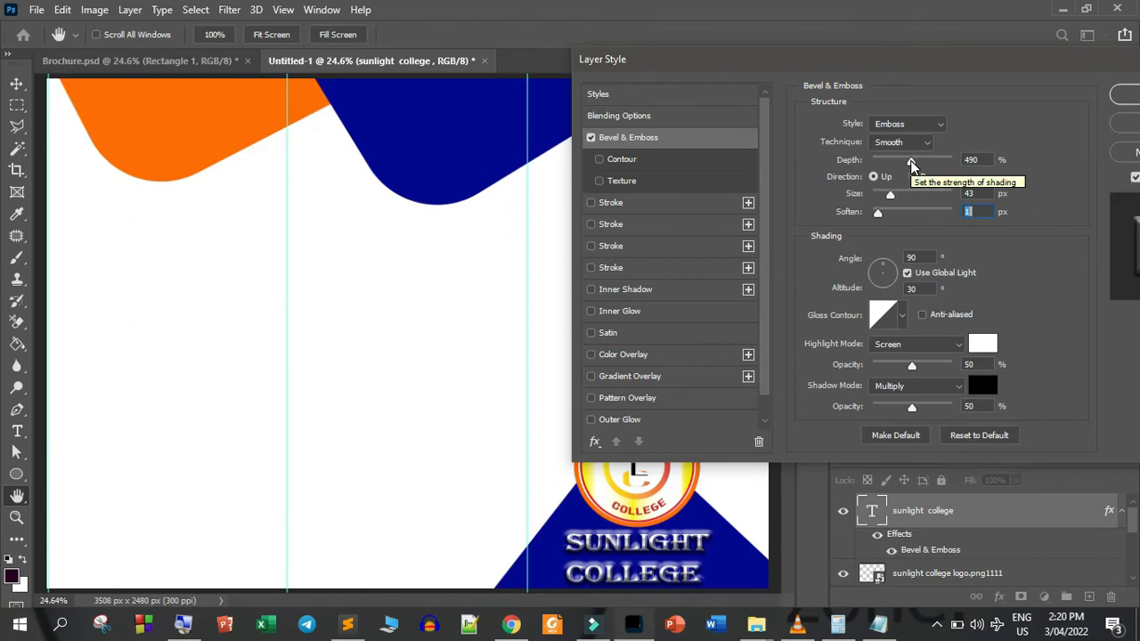
mouse_move(910, 164)
left_mouse_down()
mouse_move(893, 164)
mouse_move(944, 165)
mouse_move(878, 162)
mouse_move(893, 164)
left_mouse_up()
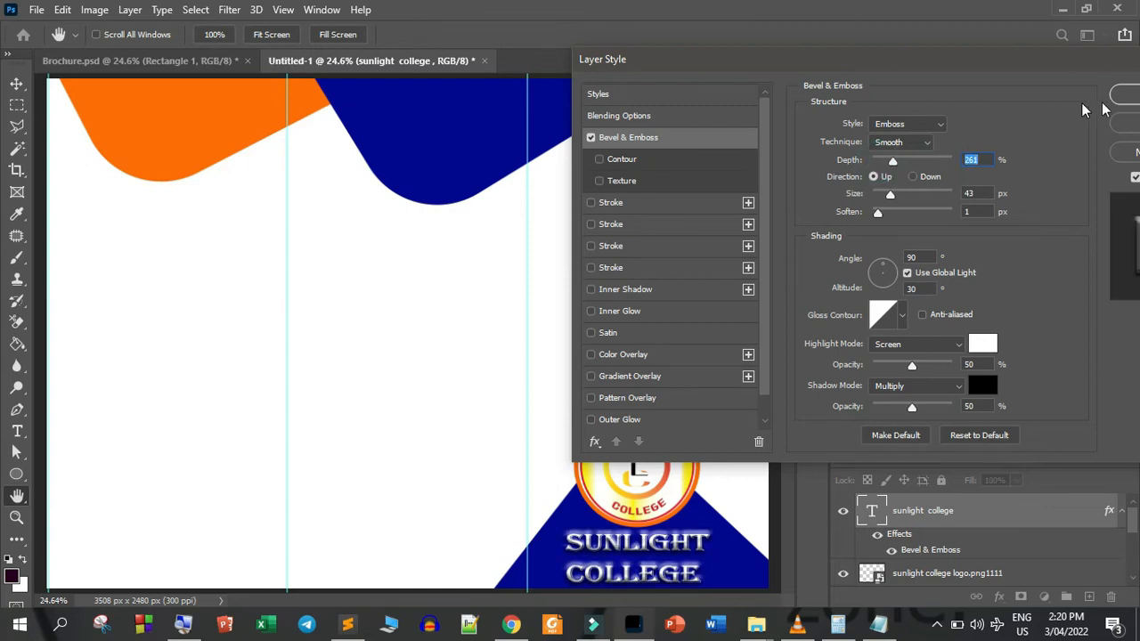
left_click(1126, 95)
key("ctrl+s")
left_click(754, 166)
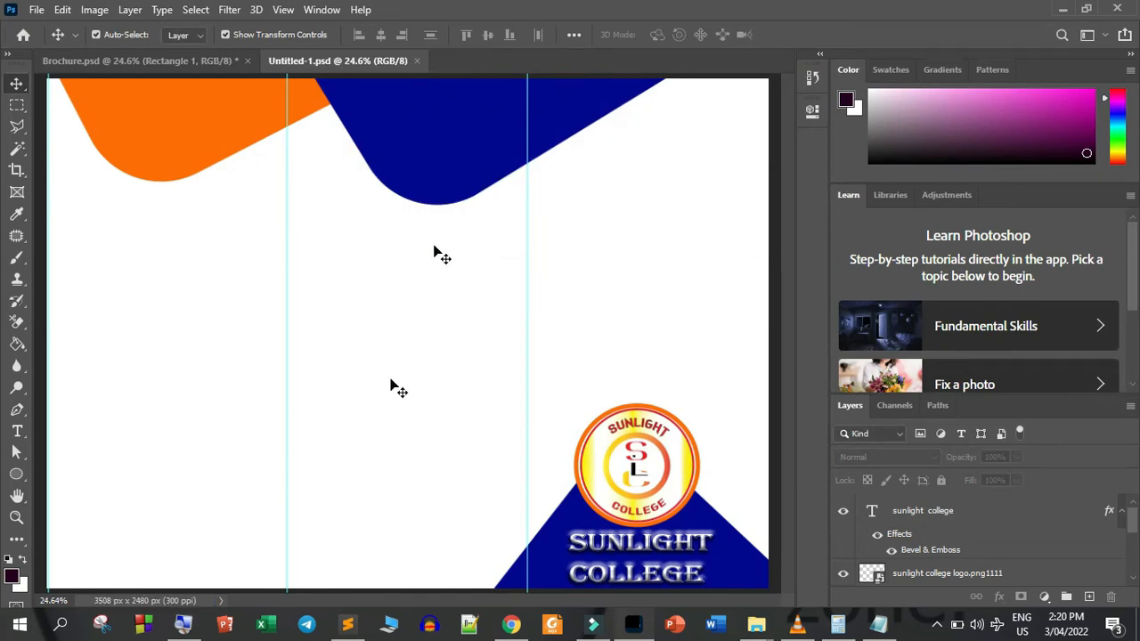
In Brochure.psd, select the green rounded rectangle of the Beginner column and examine its size and corner radius
left_click(129, 61)
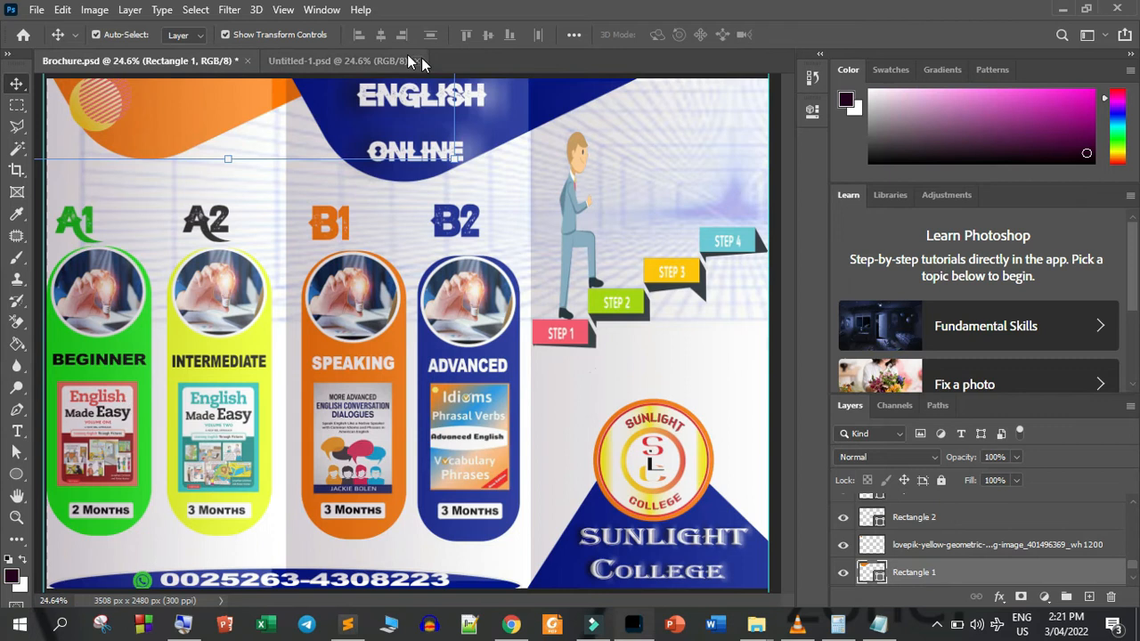
left_click(368, 62)
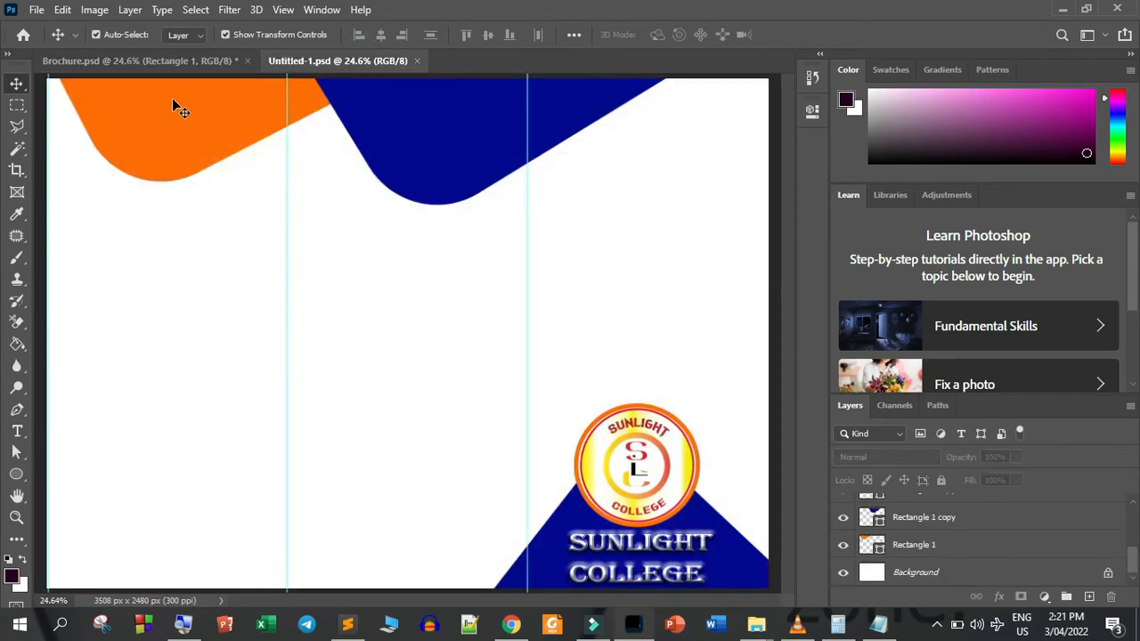
left_click(142, 60)
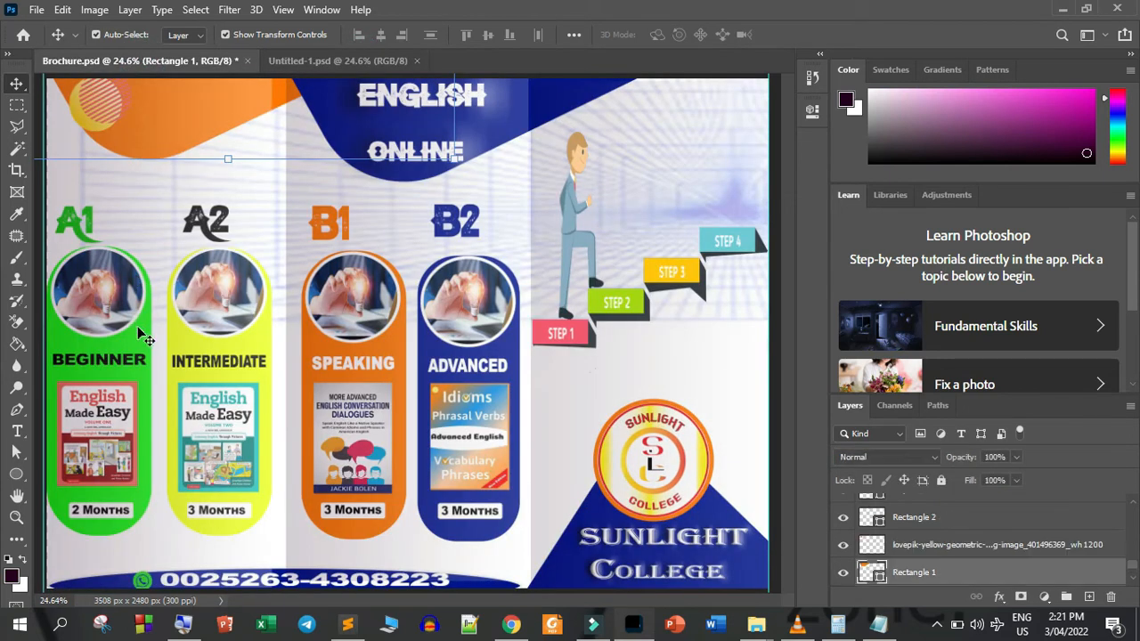
right_click(137, 329)
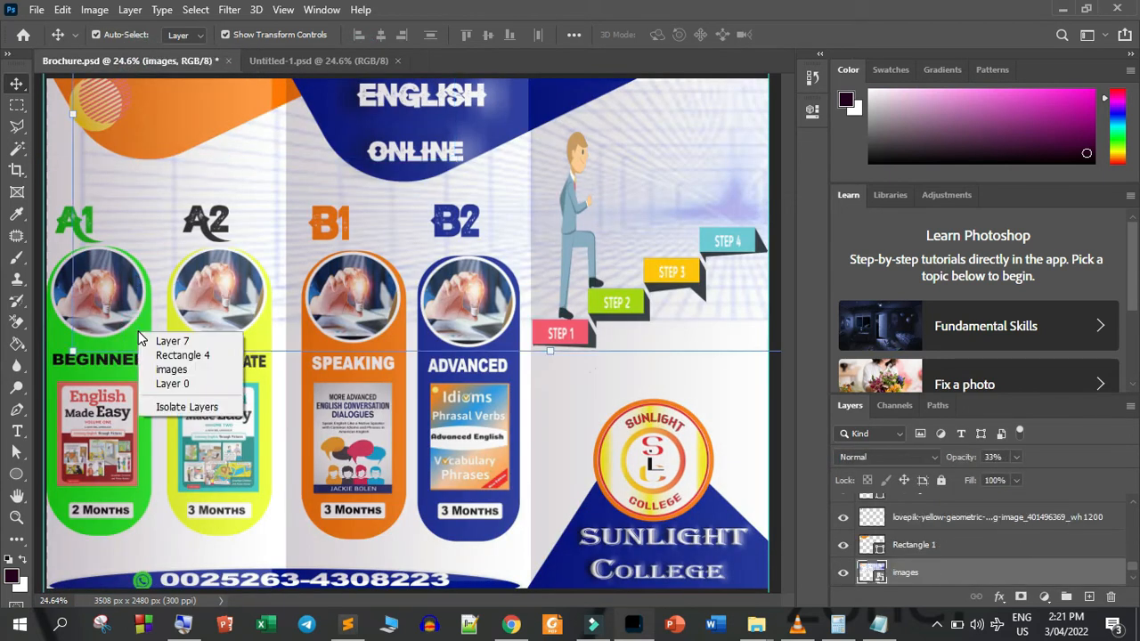
left_click(178, 357)
left_click(941, 480)
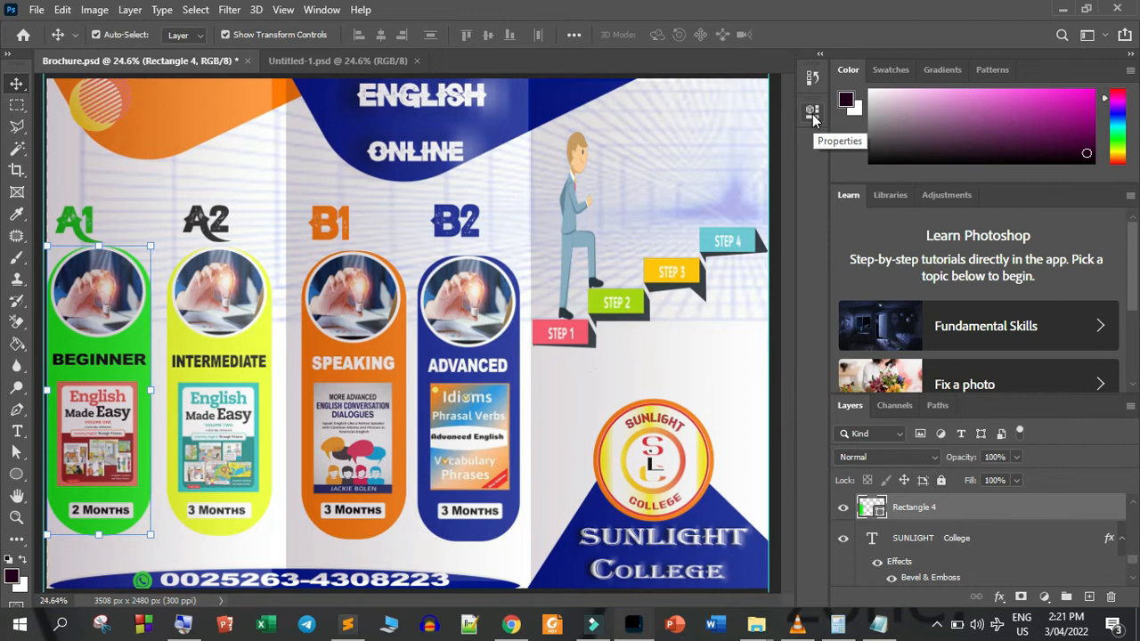
left_click(18, 479)
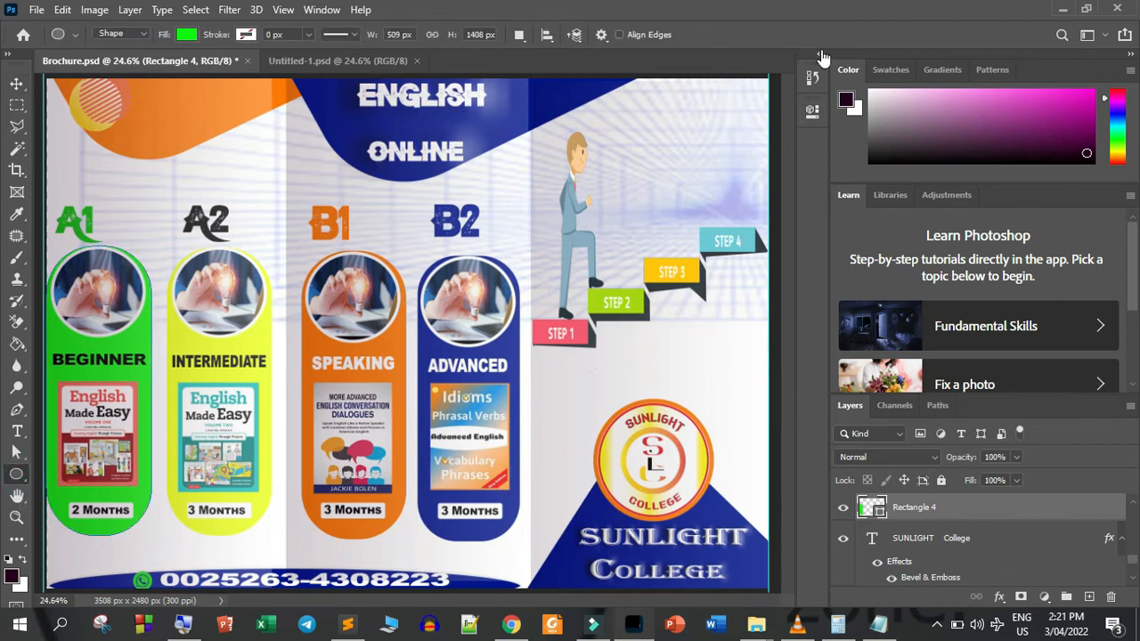
left_click(810, 112)
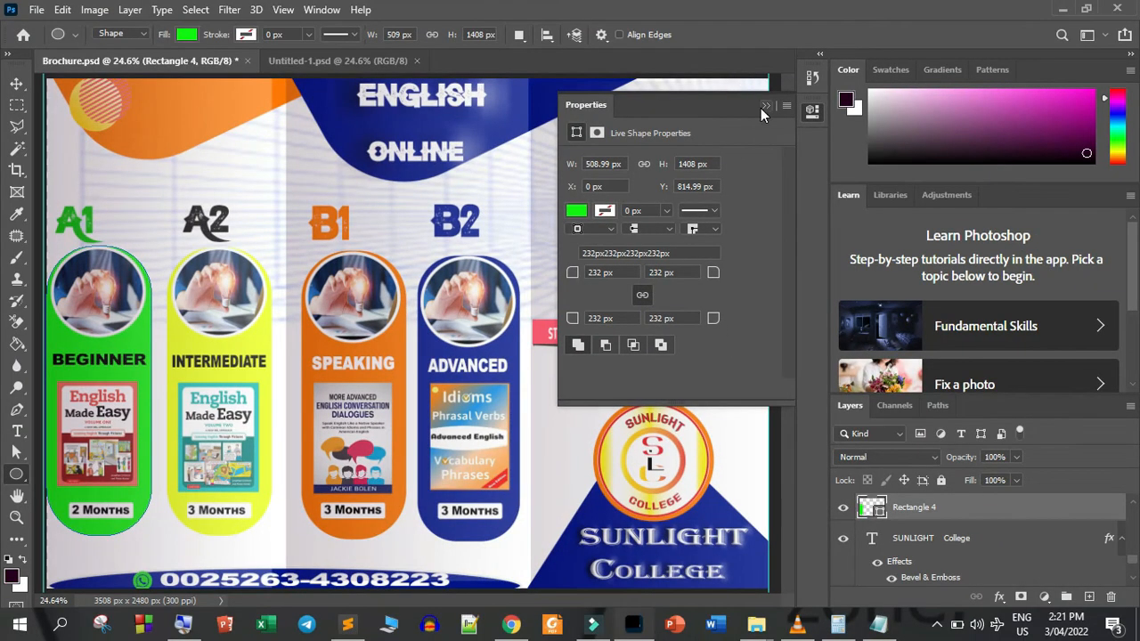
left_click(763, 106)
In Untitled-1.psd, draw a rectangle about 492 by 1170 px in the first panel and round all its corners to 232 px
left_click(288, 60)
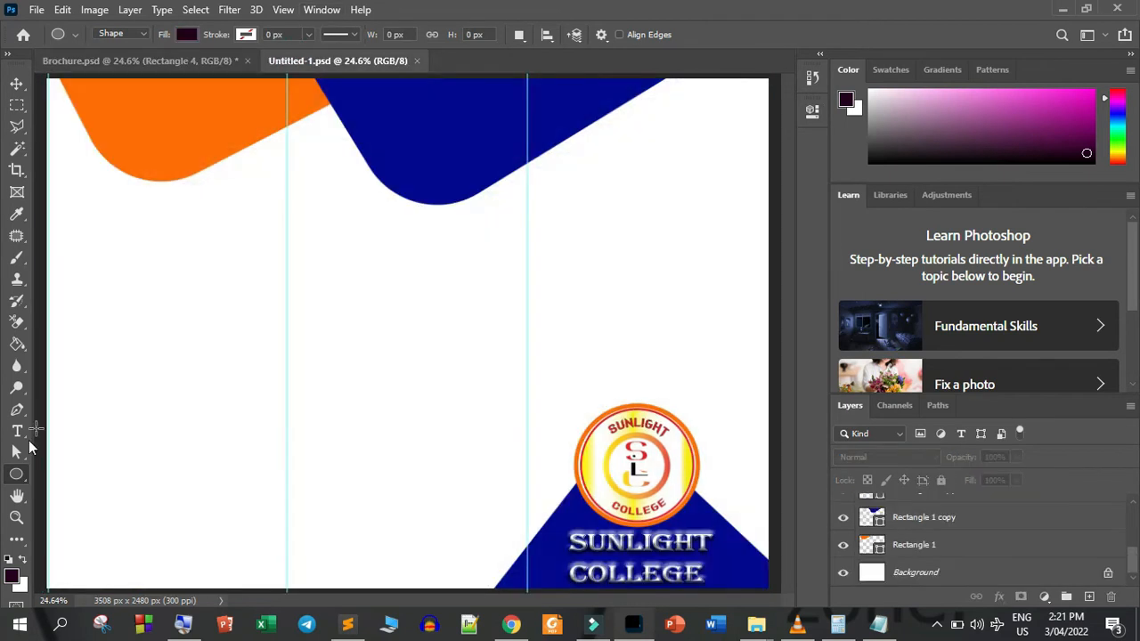
left_click_drag(16, 474, 50, 474)
left_click(51, 474)
left_click_drag(158, 302, 258, 541)
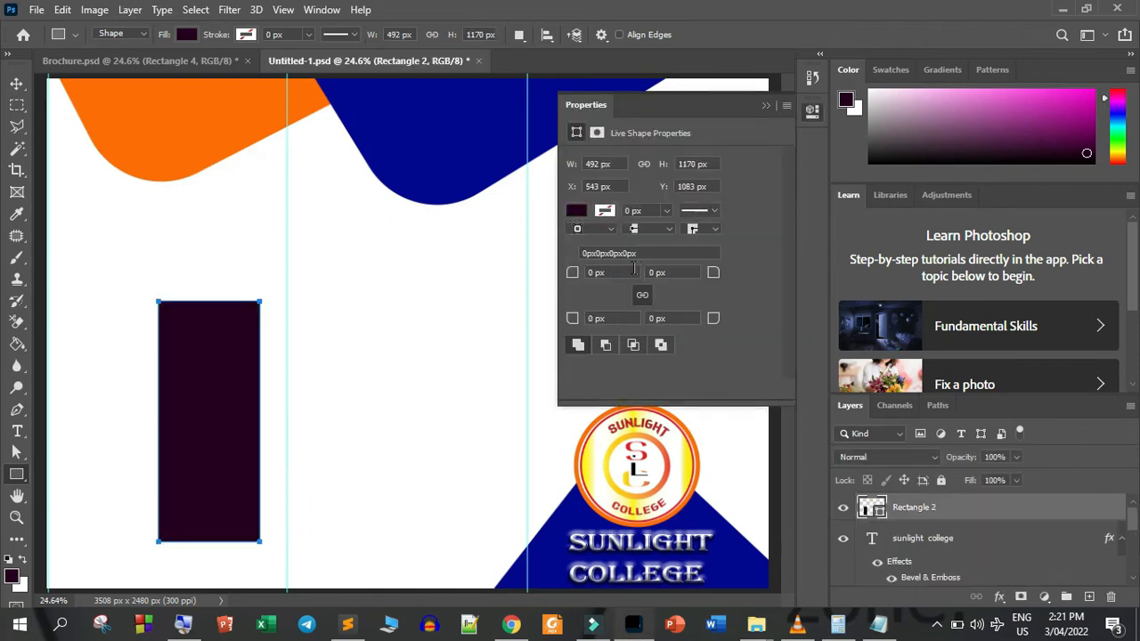
left_click(611, 272)
key("Return")
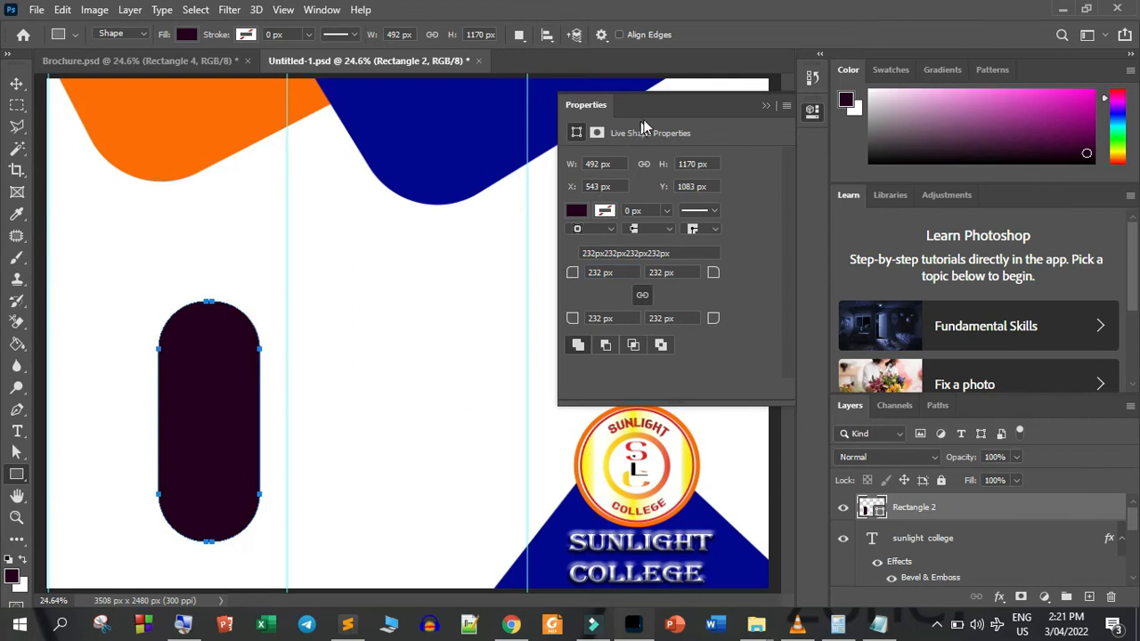
Fill the rounded rectangle with bright green and enlarge it to about 554 by 1455 px near the first panel's left edge
left_click(577, 210)
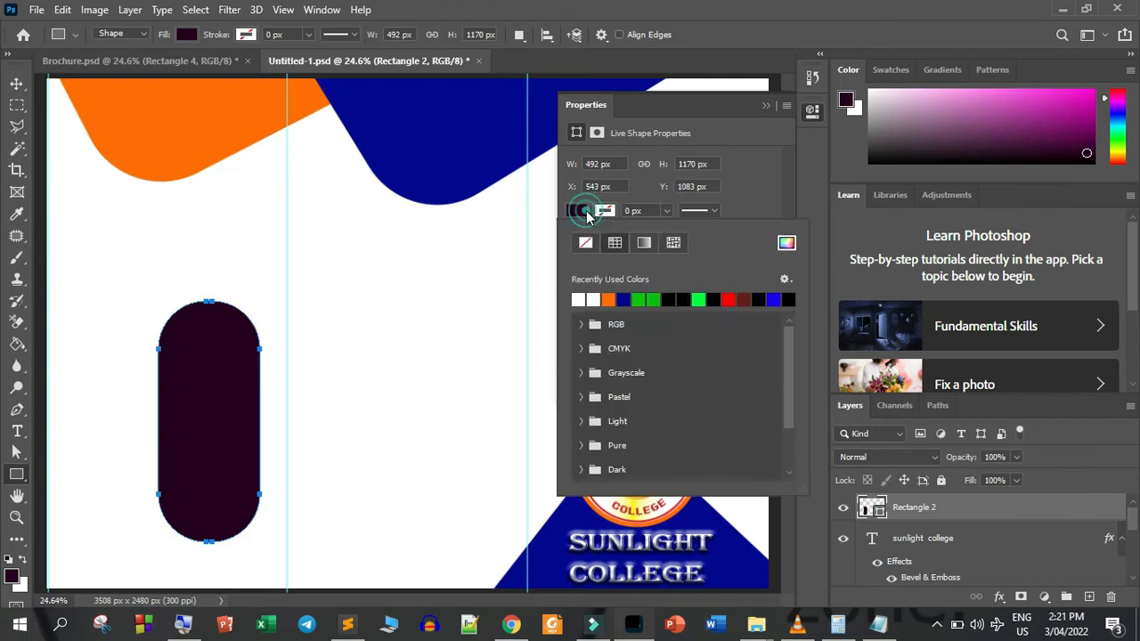
left_click(701, 300)
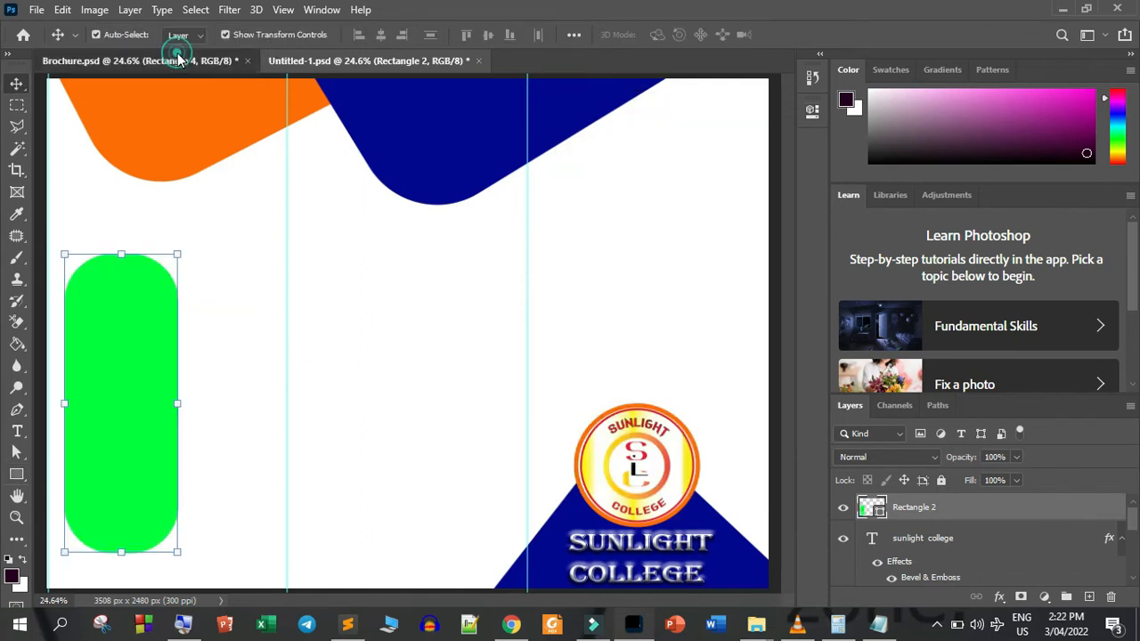
left_click(178, 52)
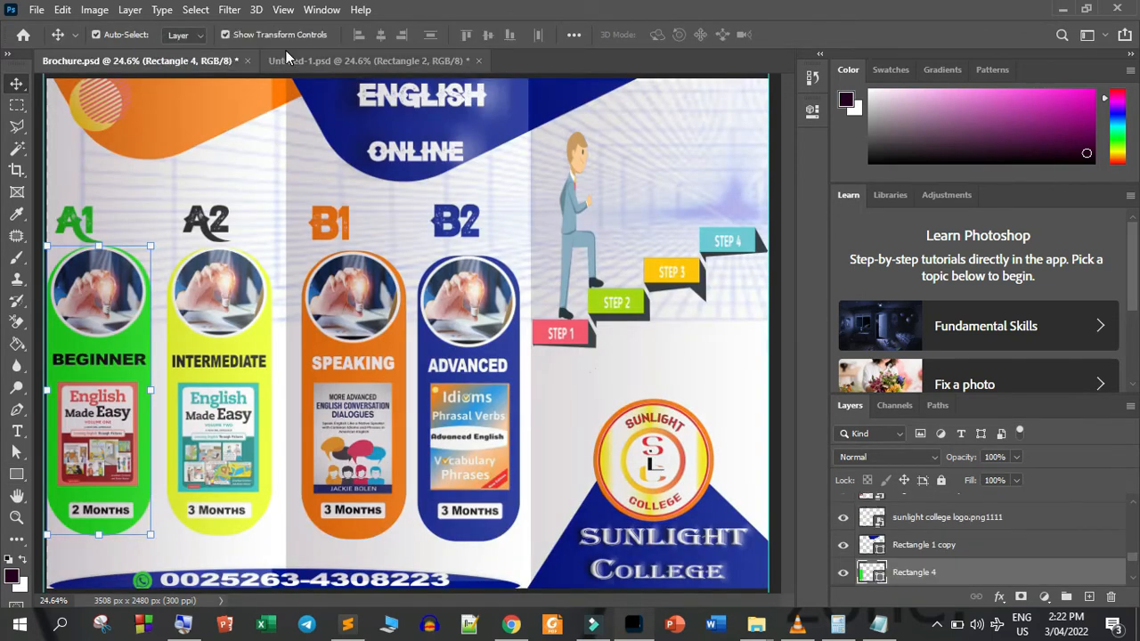
left_click(304, 57)
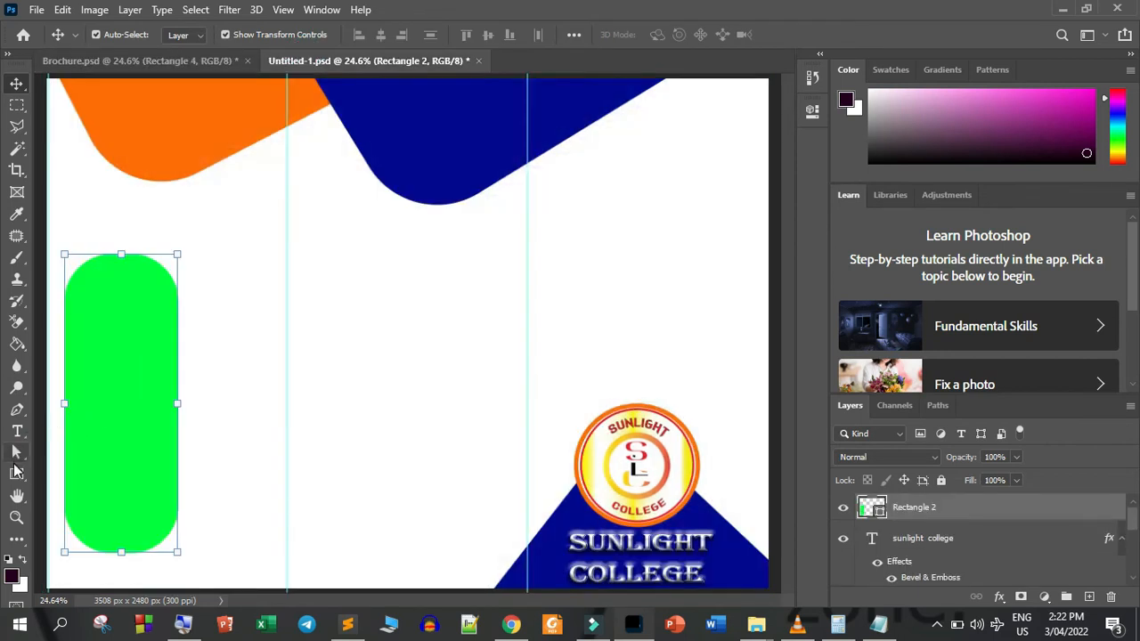
Draw a white ellipse about 500 by 467 px inside the upper end of the green rounded rectangle
left_click(16, 474)
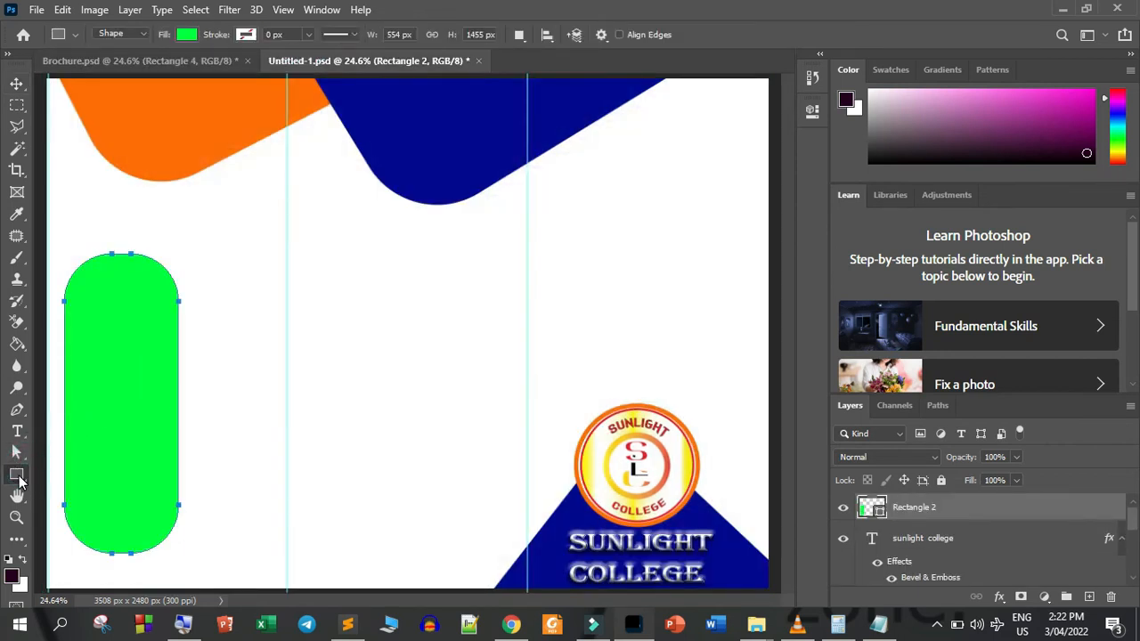
right_click(18, 479)
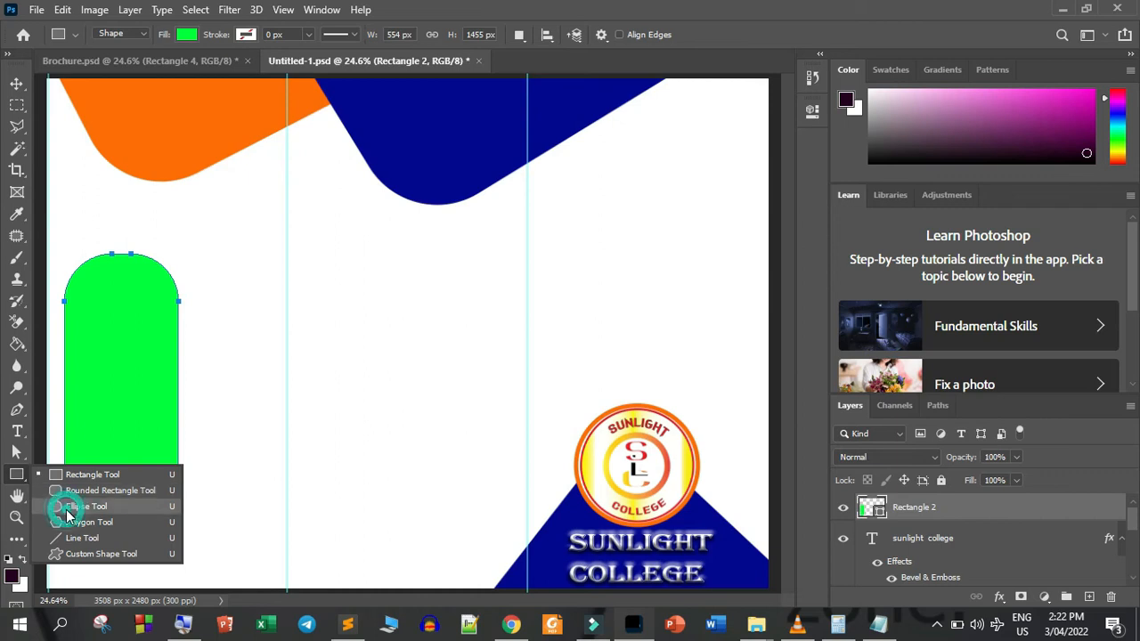
left_click(68, 507)
left_click_drag(90, 269, 162, 347)
key("v")
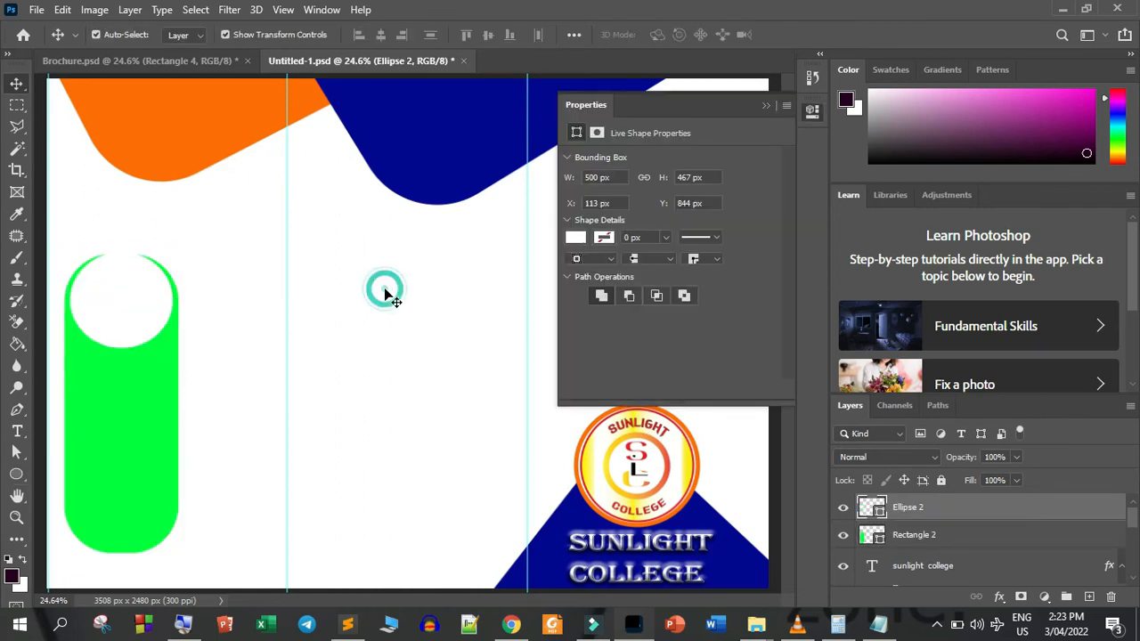
left_click(384, 293)
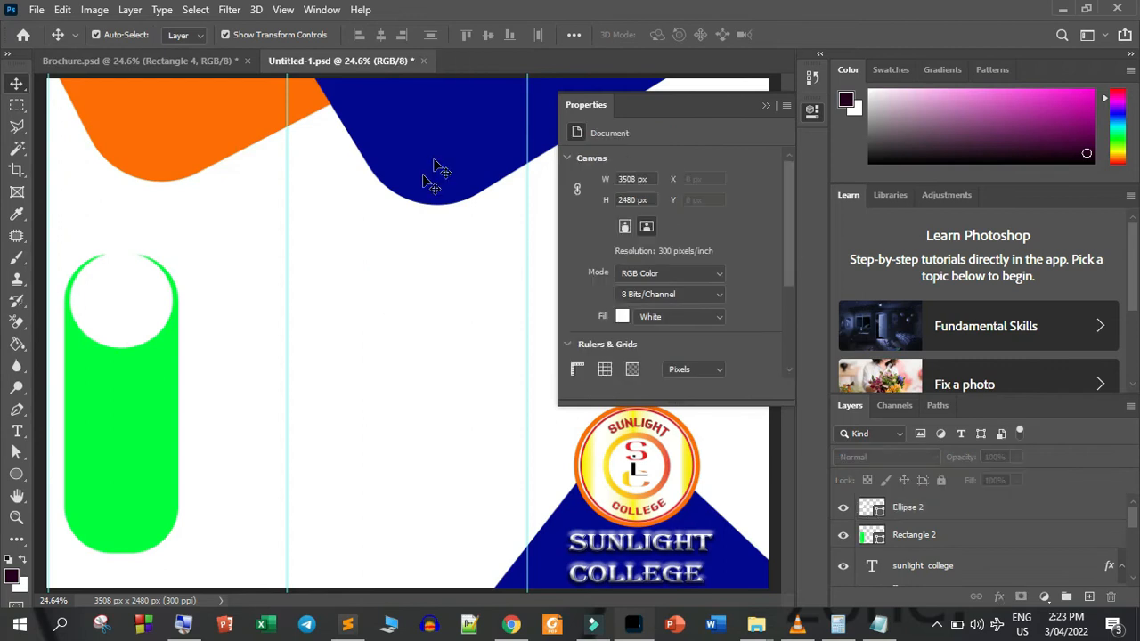
left_click(765, 107)
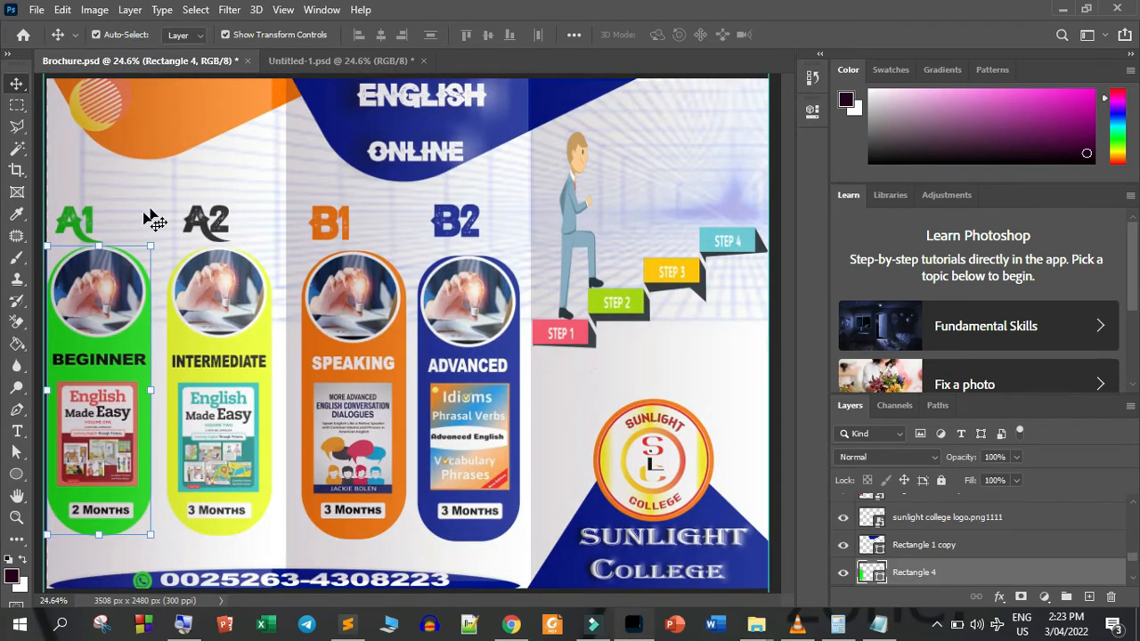
Copy the photo of the hand holding a light bulb from Brochure.psd into Untitled-1.psd and place it over the white ellipse
left_click(309, 57)
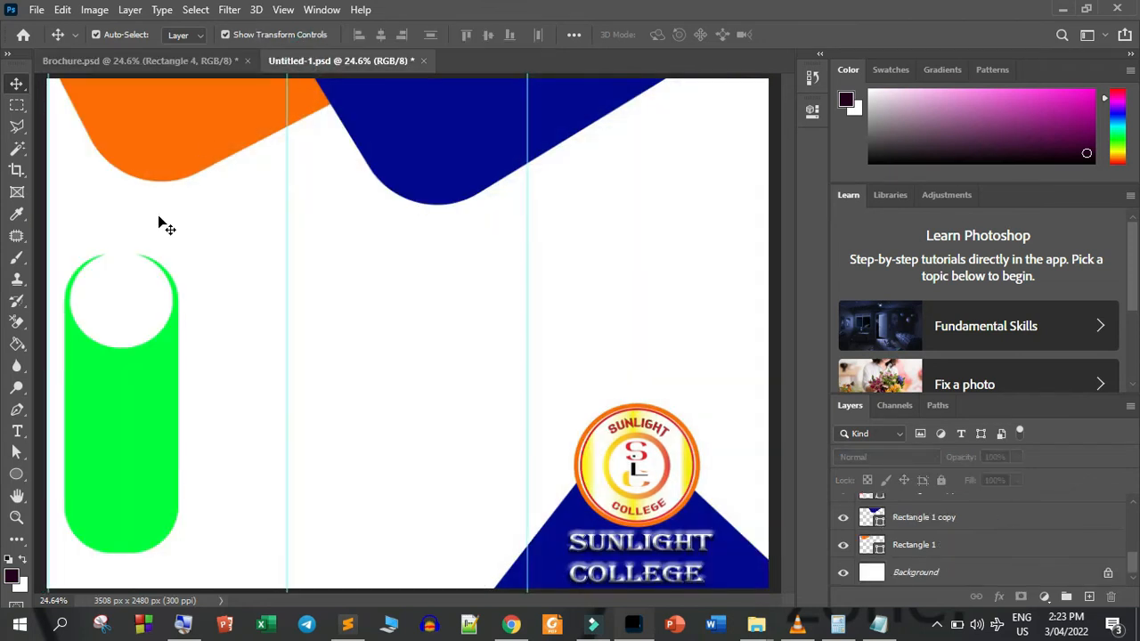
left_click(117, 64)
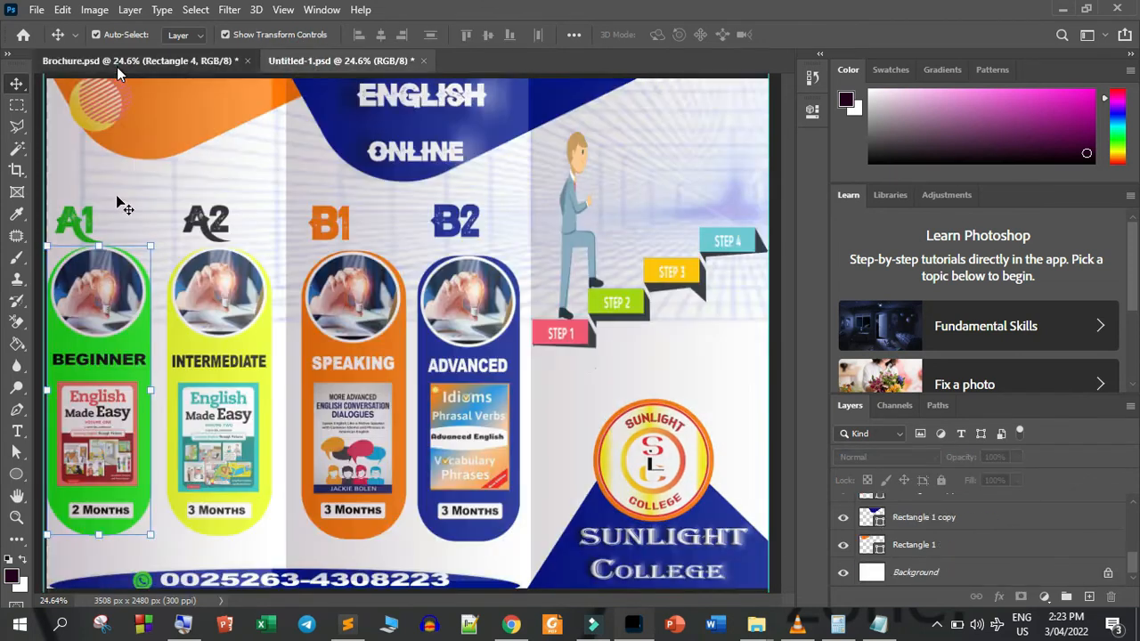
left_click_drag(223, 286, 122, 297)
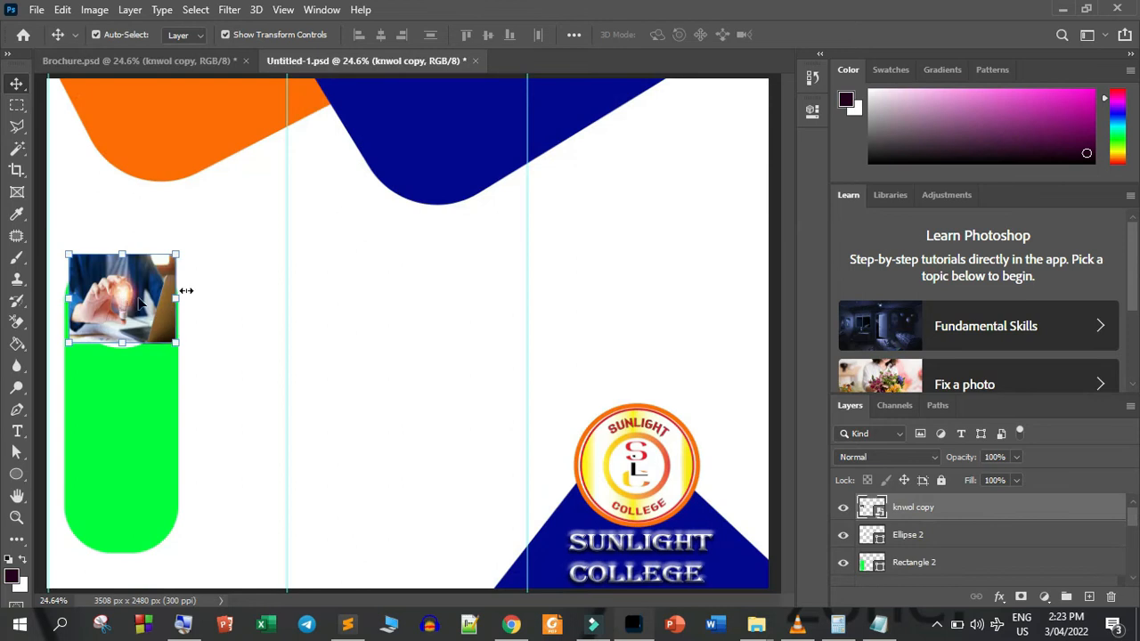
Clip the light-bulb photo to the white ellipse with a clipping mask
right_click(944, 520)
left_click(780, 381)
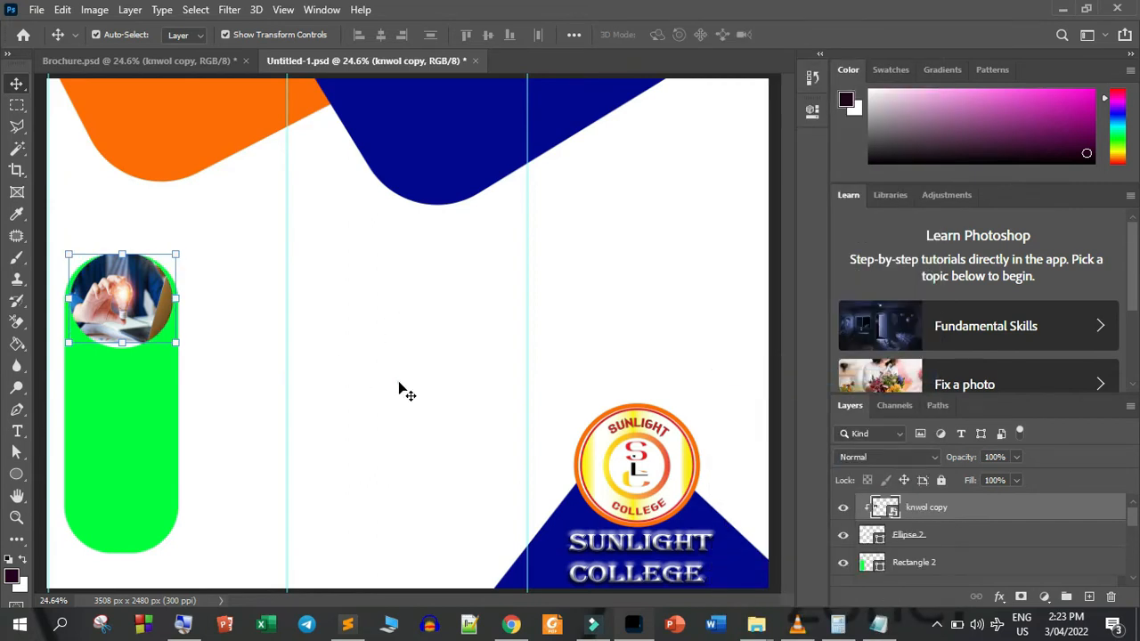
left_click(399, 389)
Nudge the clipped light-bulb photo slightly to the right within the ellipse, keeping it at almost the same height
left_click(142, 297)
key("Down")
key("Down")
key("Down")
key("Down")
key("Down")
key("Down")
key("Down")
key("Down")
key("Down")
key("Down")
key("Down")
key("Down")
key("Down")
key("Down")
key("Down")
key("Down")
key("Down")
key("Down")
key("Down")
key("Down")
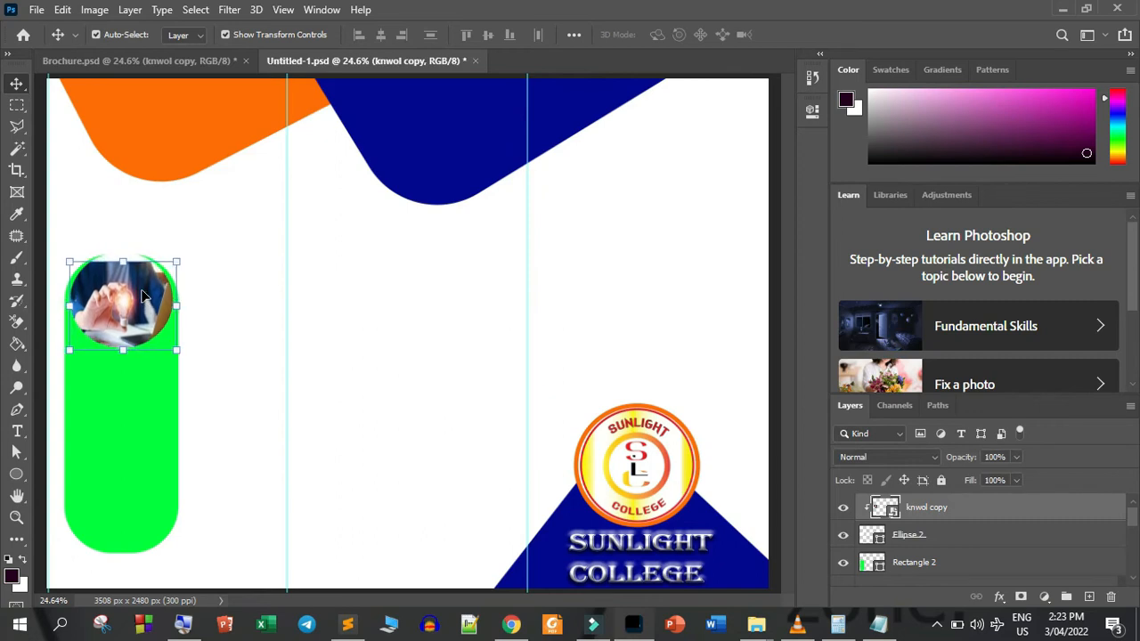
key("Up")
key("Up")
key("Up")
key("Up")
key("Up")
key("Up")
key("Up")
key("Up")
key("Up")
key("Up")
key("Up")
key("Up")
key("Up")
key("Up")
key("Up")
key("Up")
key("Up")
key("Up")
key("Up")
key("Up")
key("Right")
key("Right")
key("Right")
key("Right")
key("Right")
key("Right")
key("Right")
key("Right")
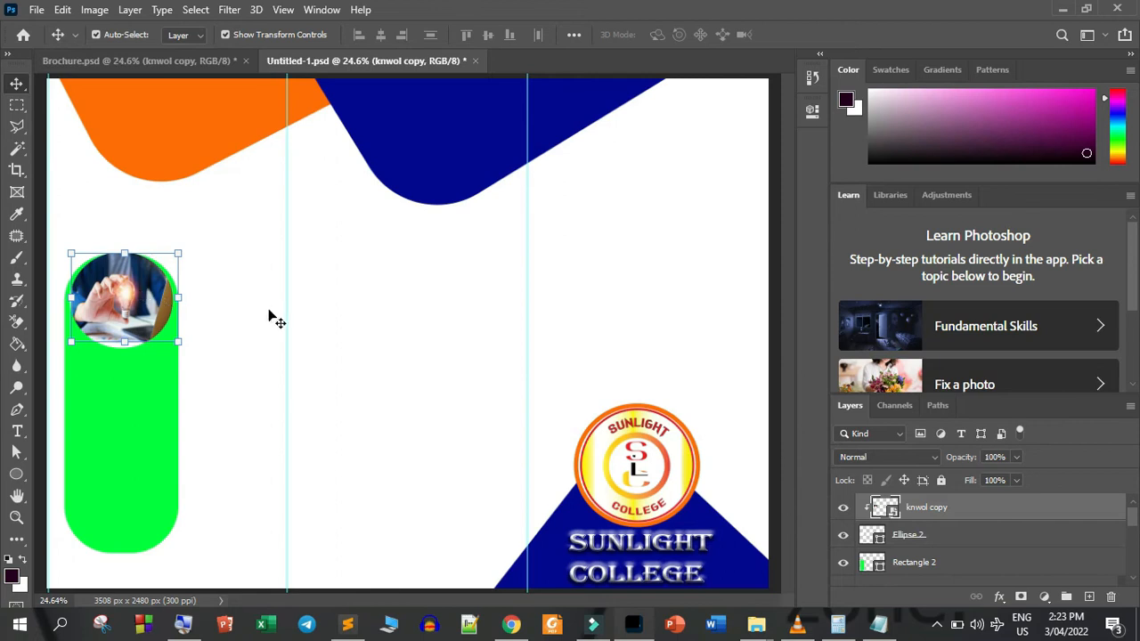
left_click(276, 320)
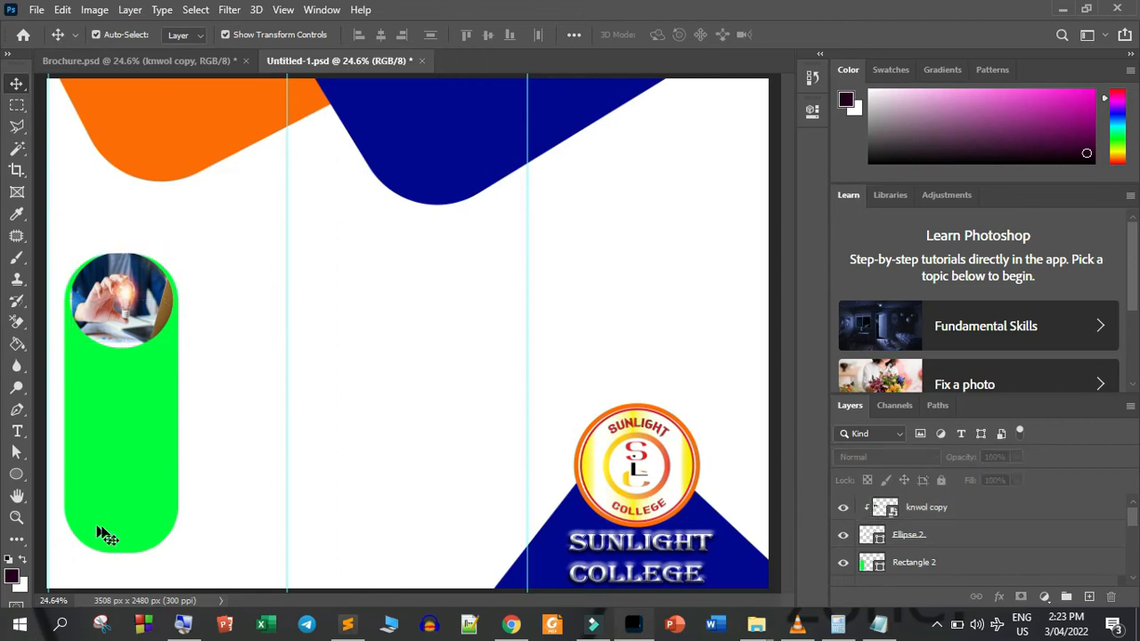
Stretch the green rounded rectangle downward to 104.19% height, keeping its width and upper edge
left_click(144, 534)
left_click_drag(124, 551, 121, 565)
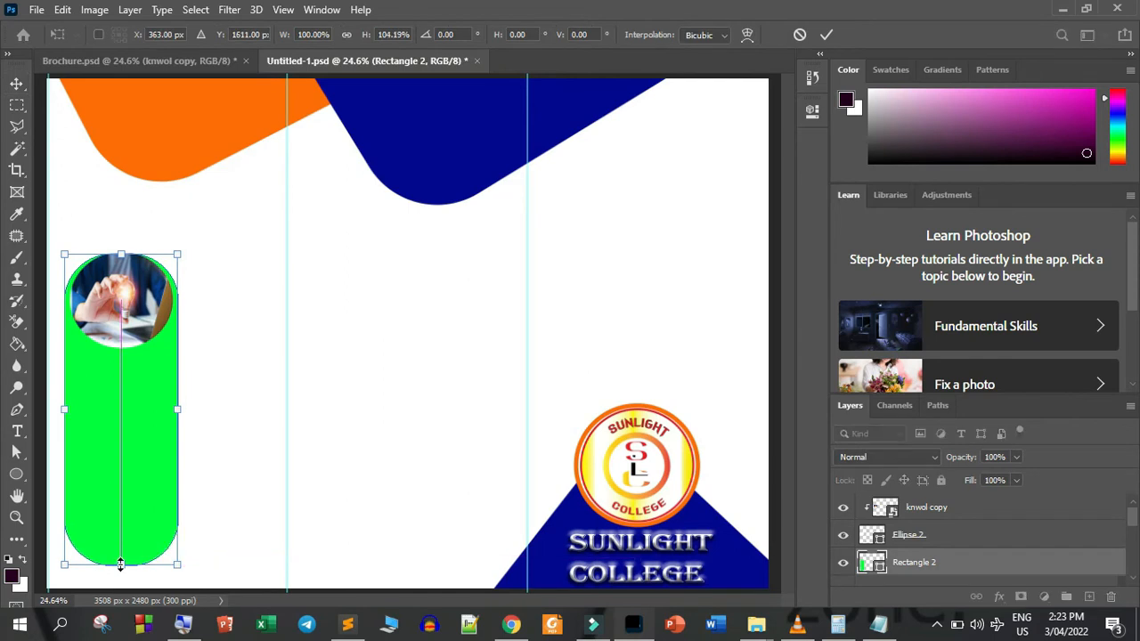
left_click(826, 34)
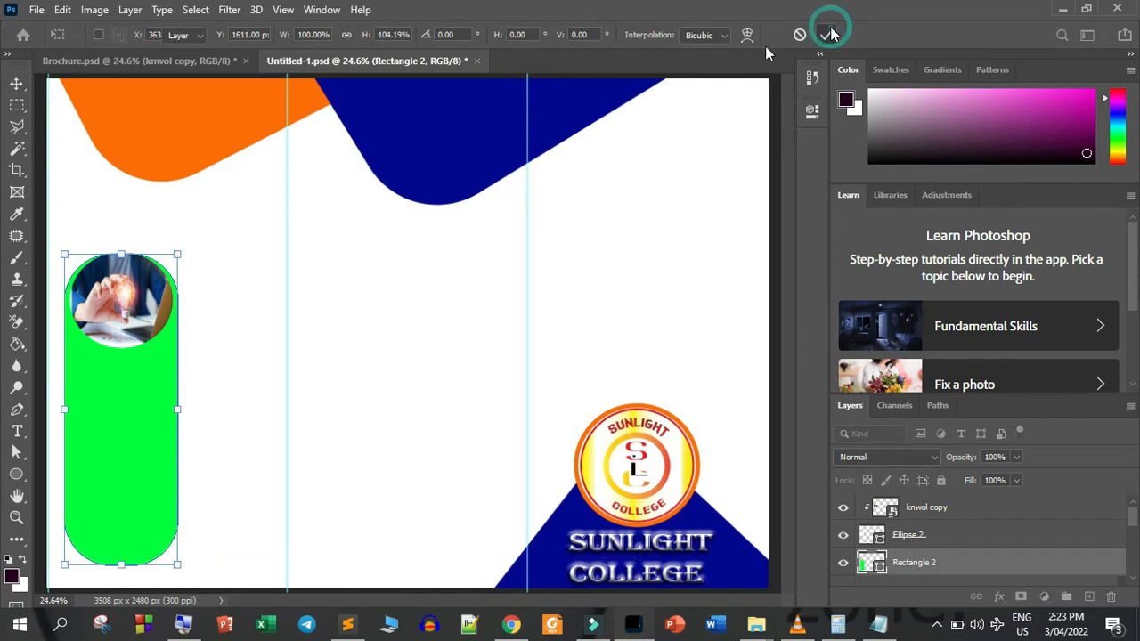
left_click(299, 353)
Copy the BEGINNER text from Brochure.psd into Untitled-1.psd and place it on the green shape just below the photo
left_click(157, 58)
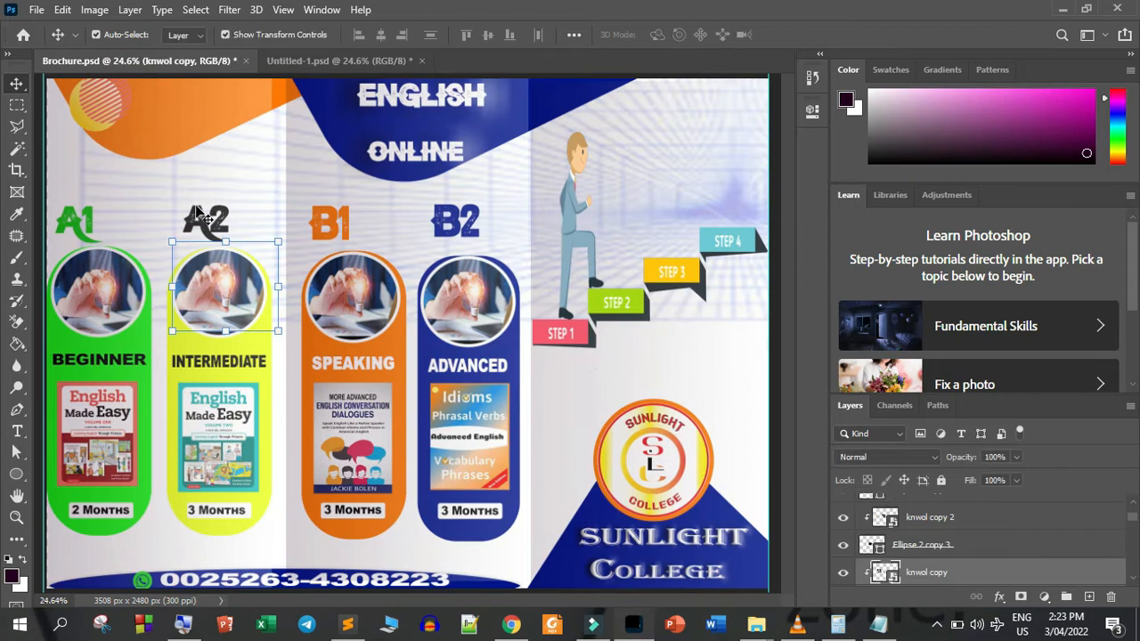
mouse_move(100, 360)
left_mouse_down()
mouse_move(251, 119)
mouse_move(322, 39)
mouse_move(214, 247)
mouse_move(133, 369)
mouse_move(119, 377)
mouse_move(117, 366)
left_mouse_up()
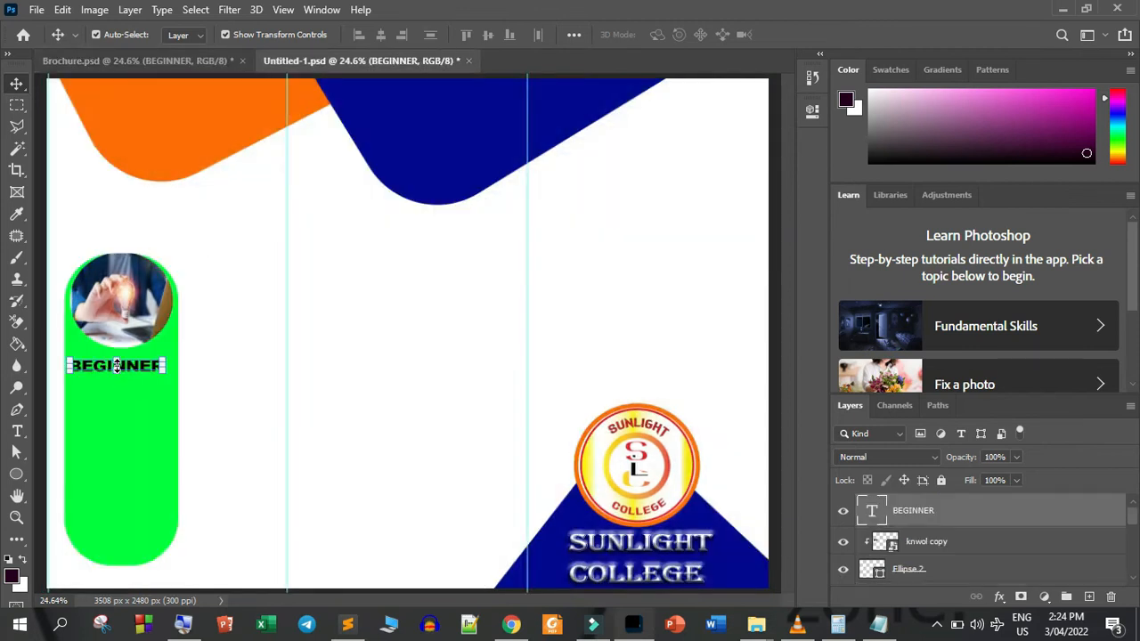
left_click(224, 313)
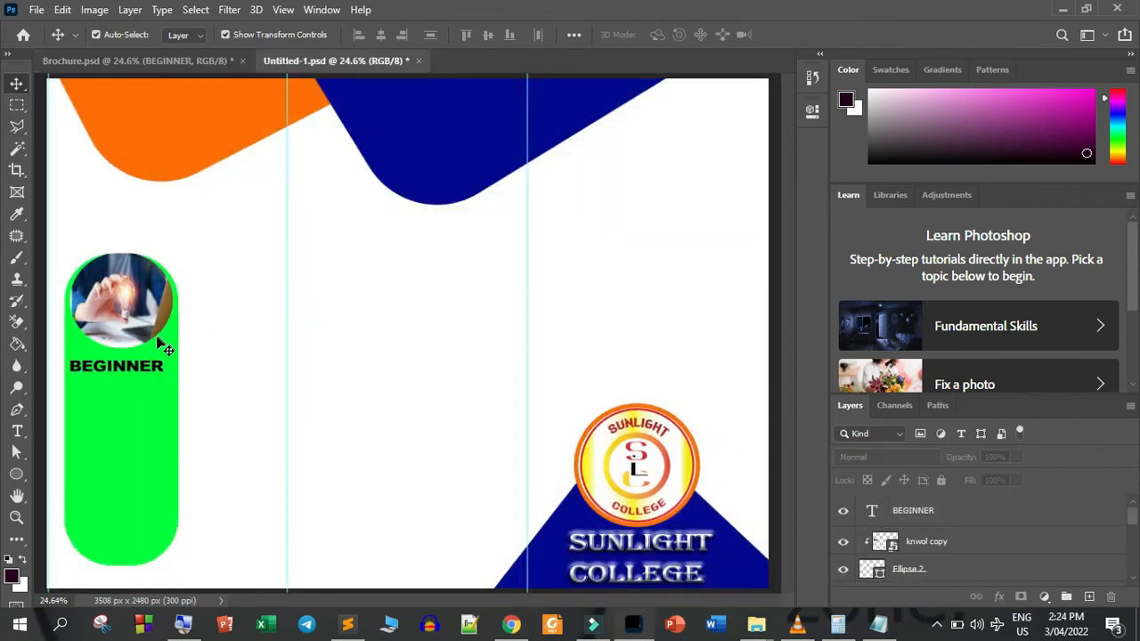
left_click(128, 365)
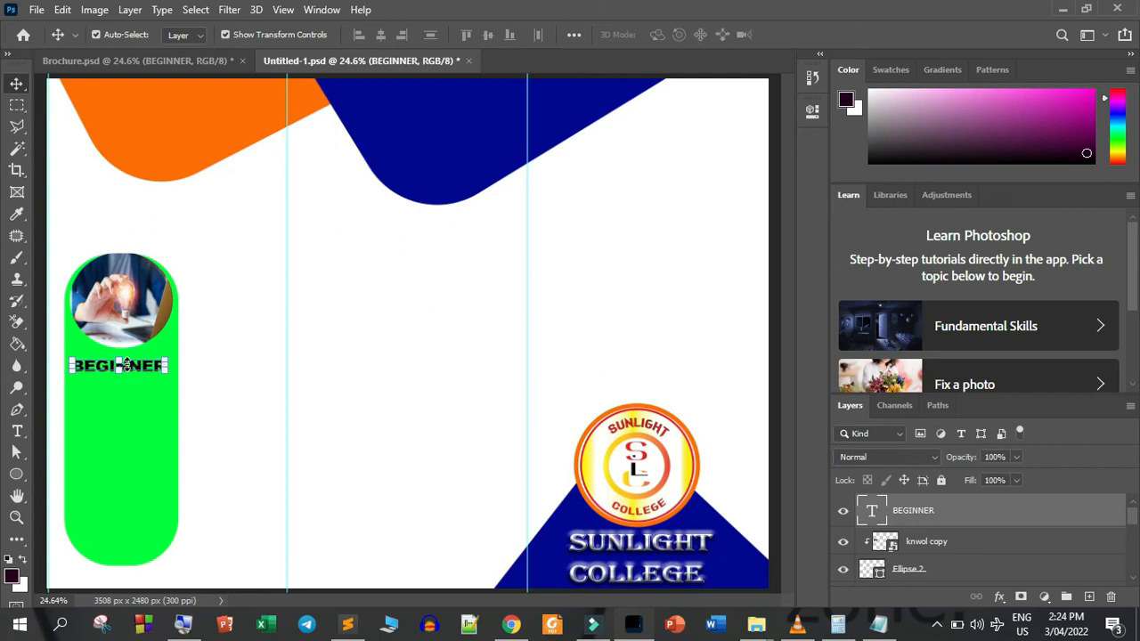
left_click(220, 383)
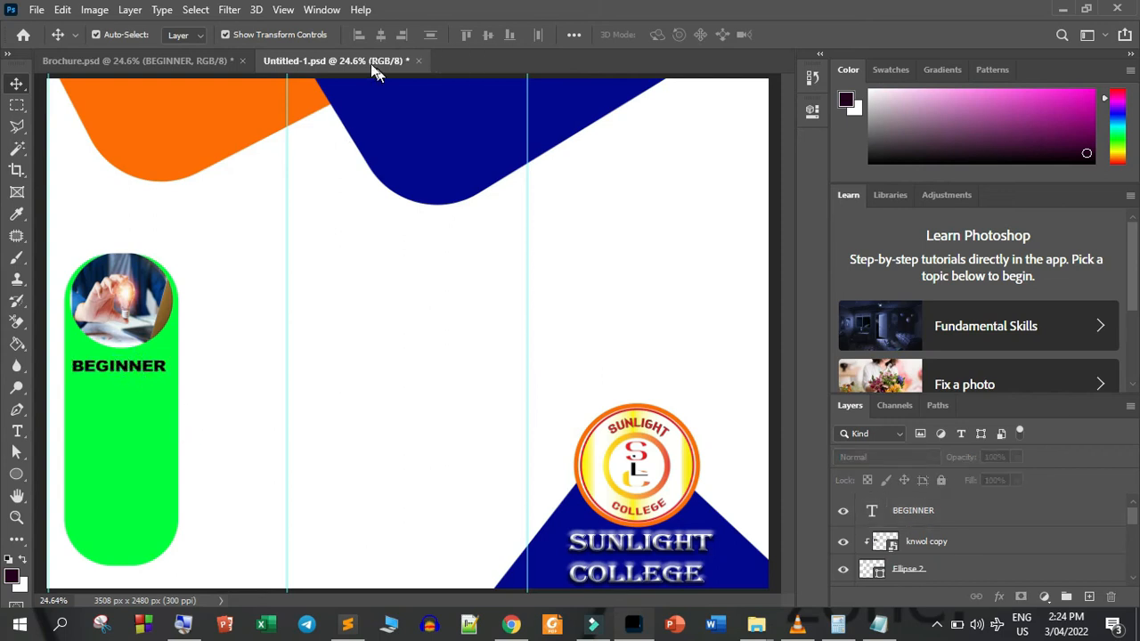
Copy the red English Made Easy book cover from Brochure.psd into Untitled-1.psd and place it under the BEGINNER text
left_click(175, 55)
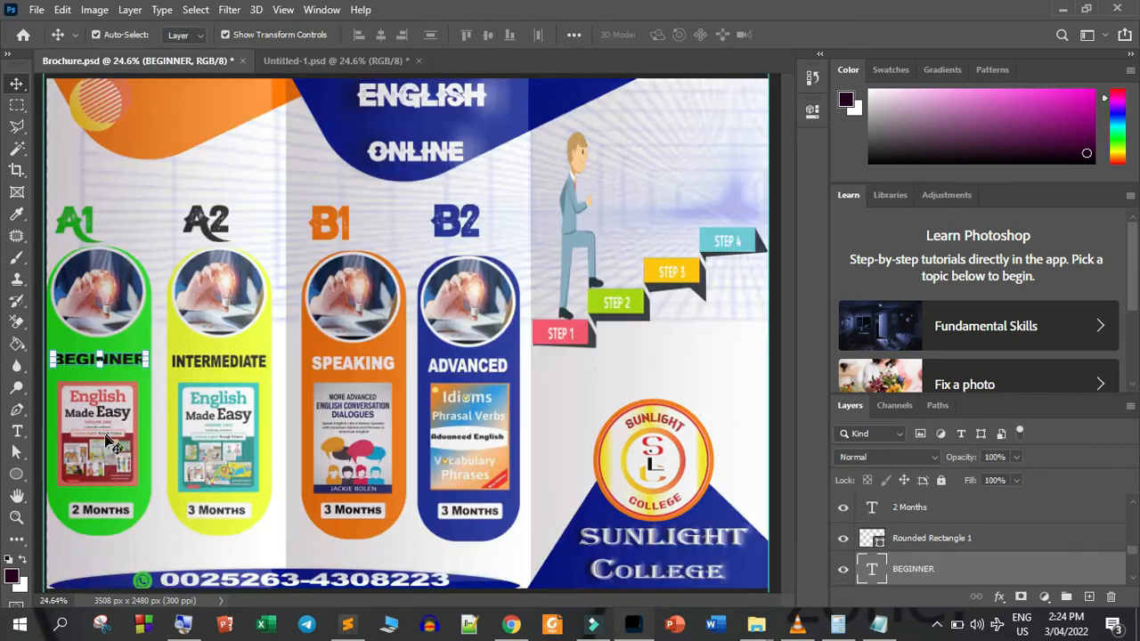
left_click_drag(105, 438, 71, 403)
left_click_drag(115, 452, 123, 426)
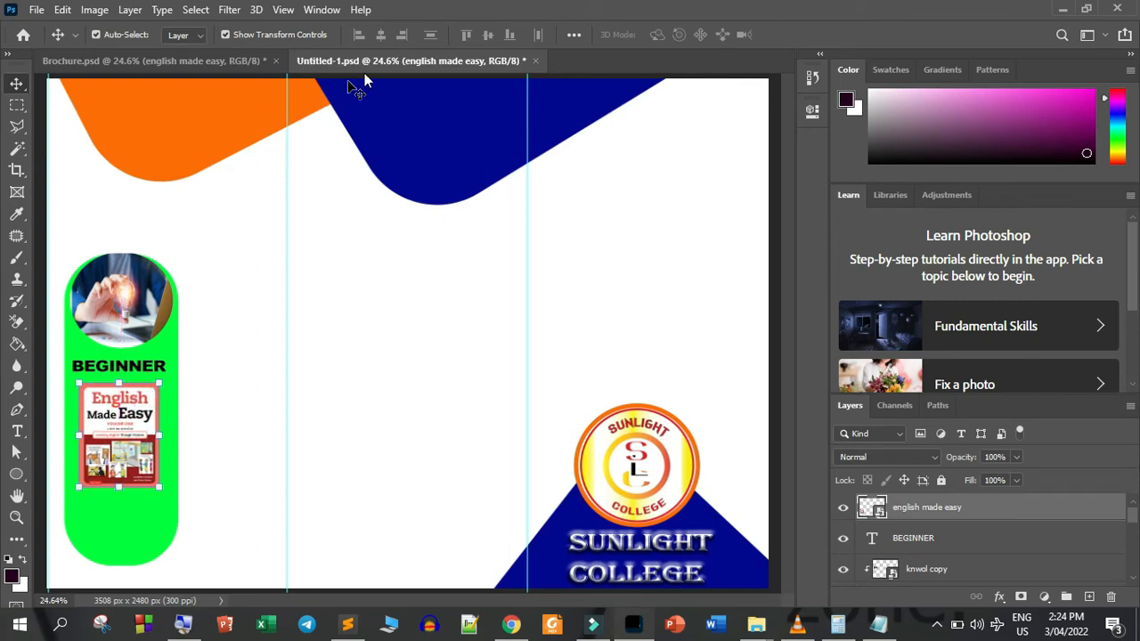
Copy the 2 Months text and its white rounded rectangle from Brochure.psd to below the book cover, with the text layered on top
left_click(191, 58)
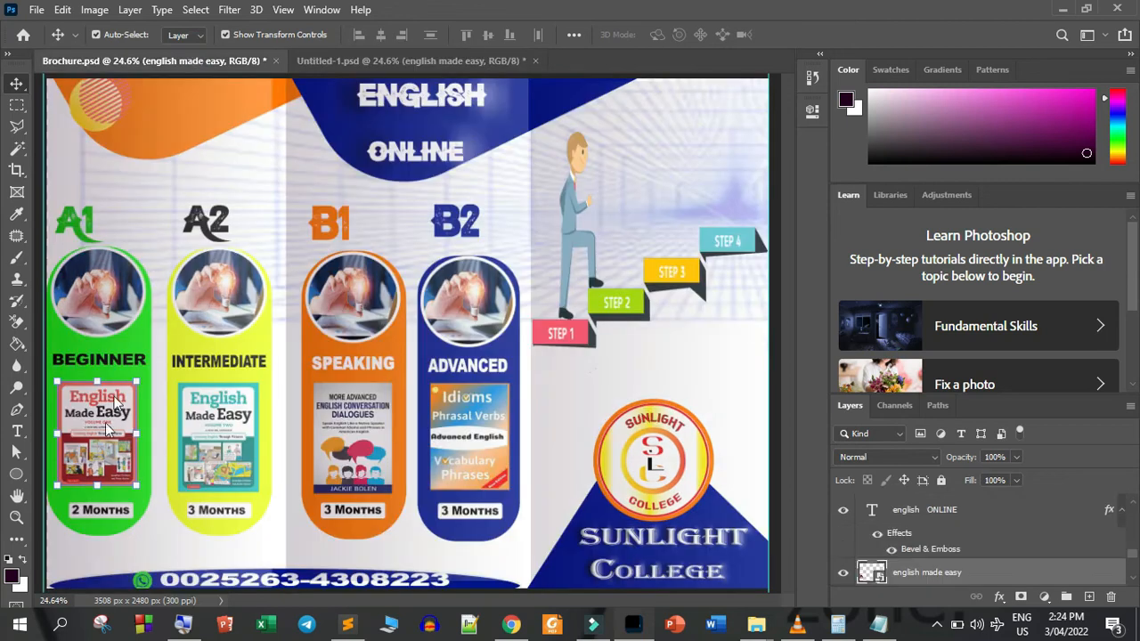
left_click(147, 533)
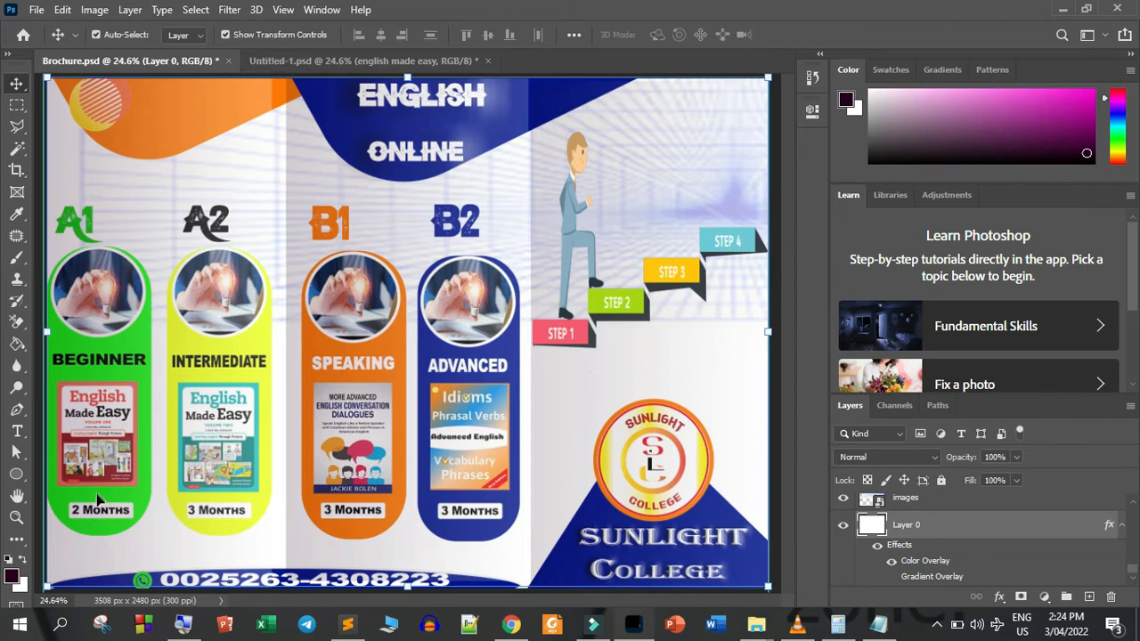
right_click(141, 488)
left_click(164, 461)
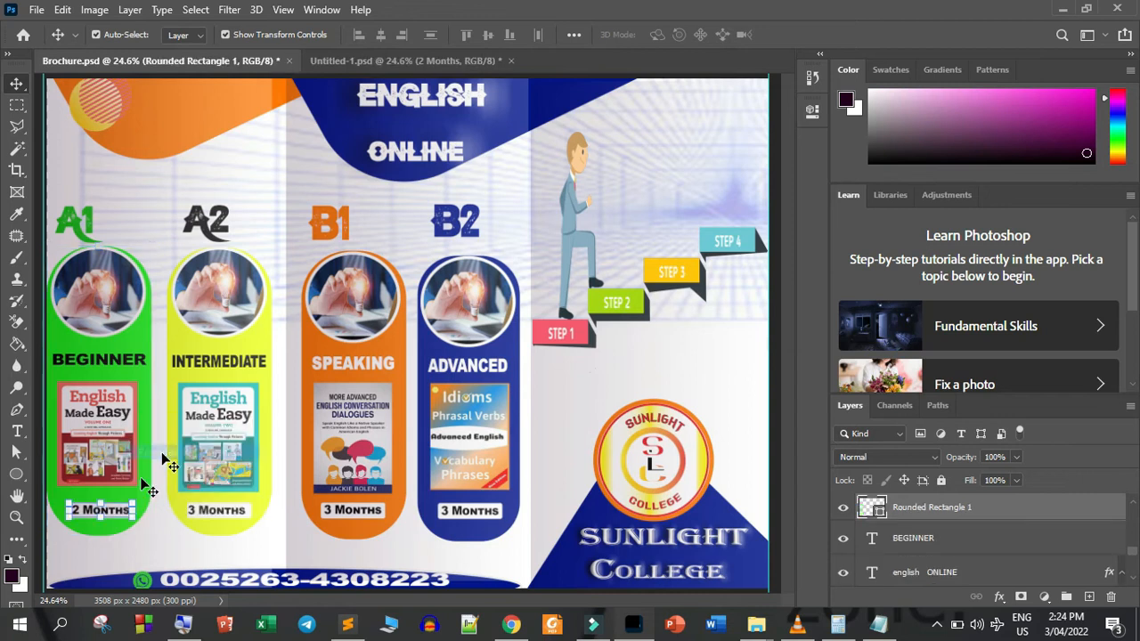
left_click_drag(124, 510, 181, 359)
left_click_drag(118, 511, 214, 214)
left_click_drag(250, 130, 115, 510)
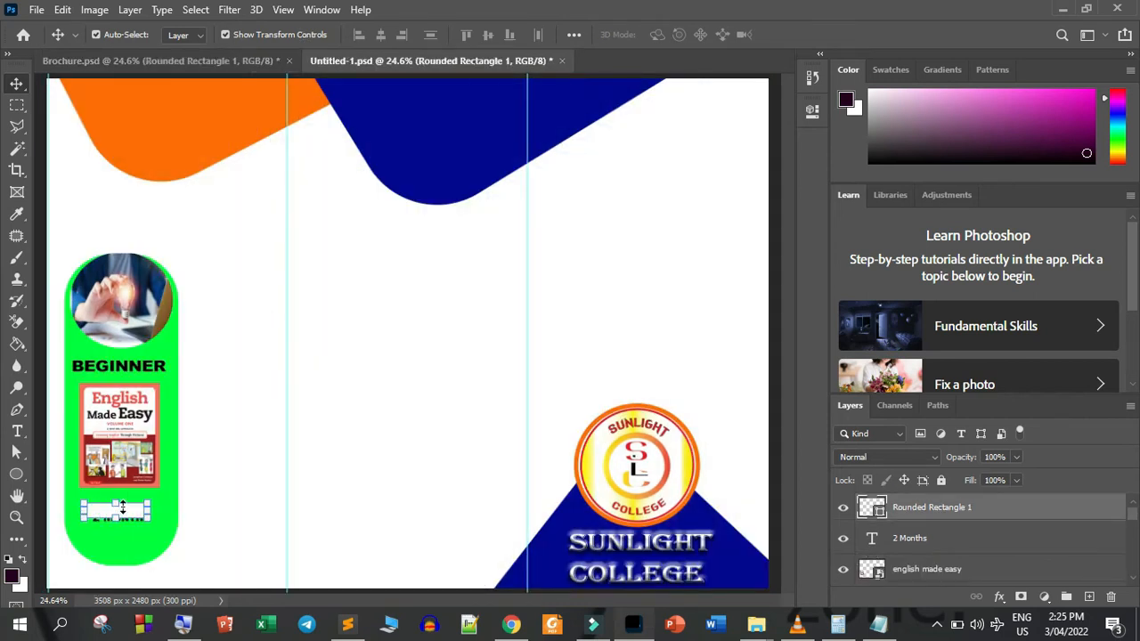
left_click_drag(930, 538, 933, 502)
left_click_drag(142, 517, 139, 511)
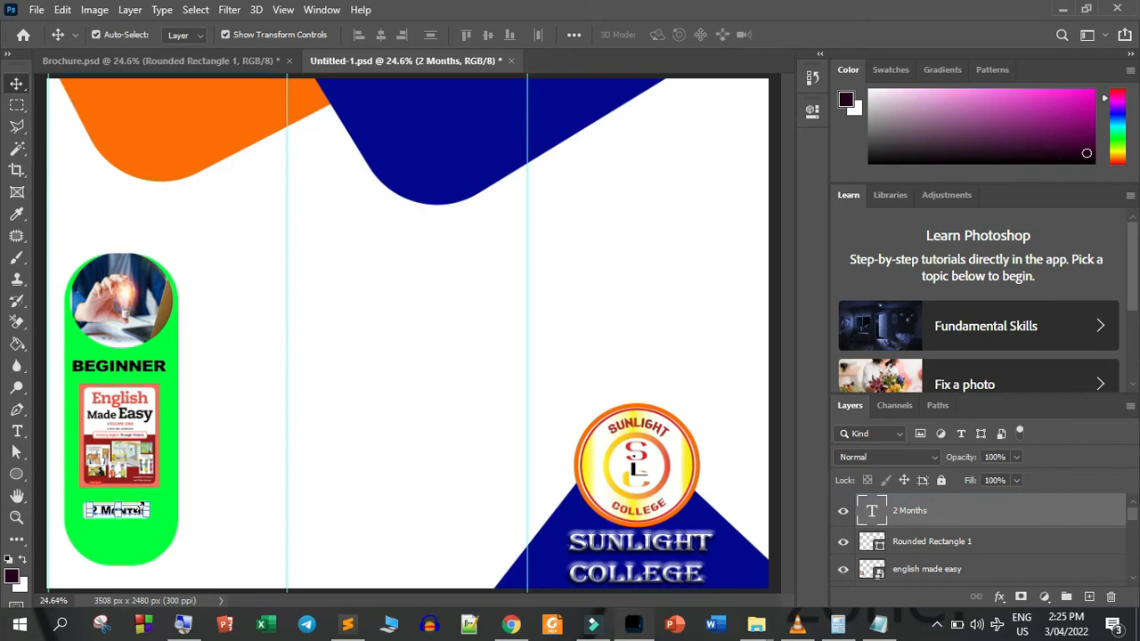
Scale the green rounded rectangle to 95.13% width and 97.49% height
left_click(376, 476)
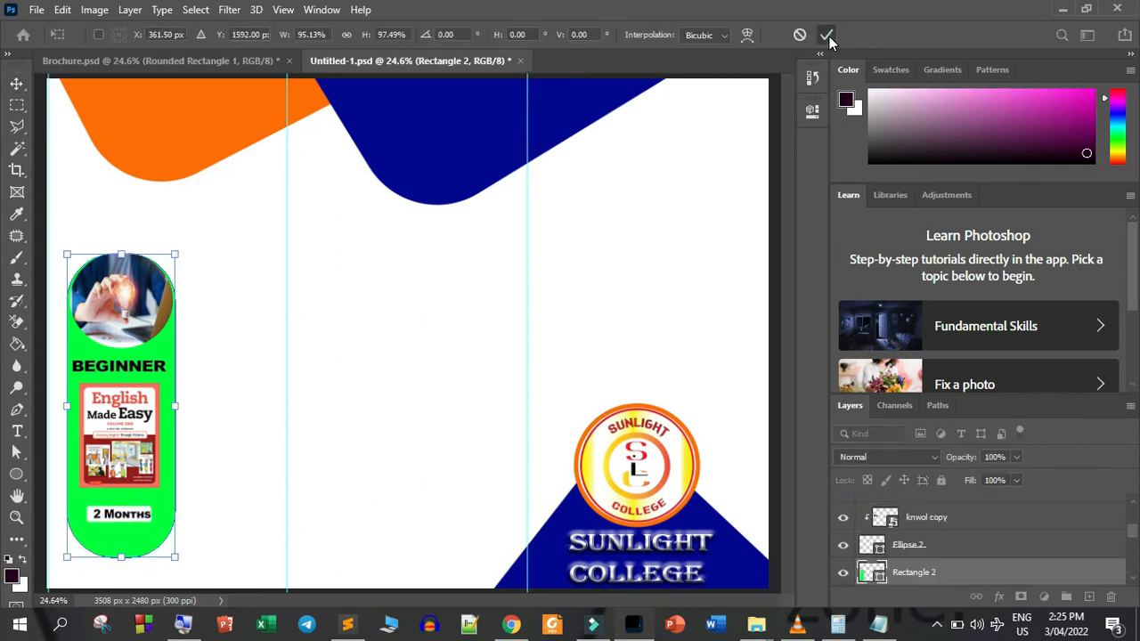
left_click(829, 35)
left_click(492, 316)
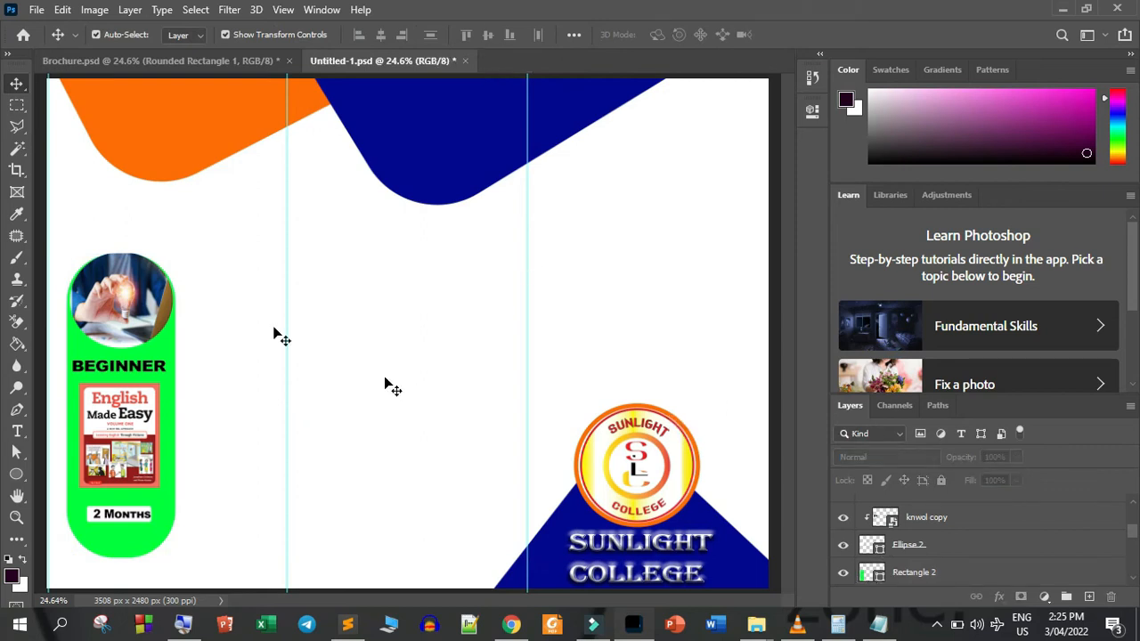
Duplicate the whole BEGINNER column and place the copy directly to its right within the first panel
left_click_drag(81, 204, 137, 536)
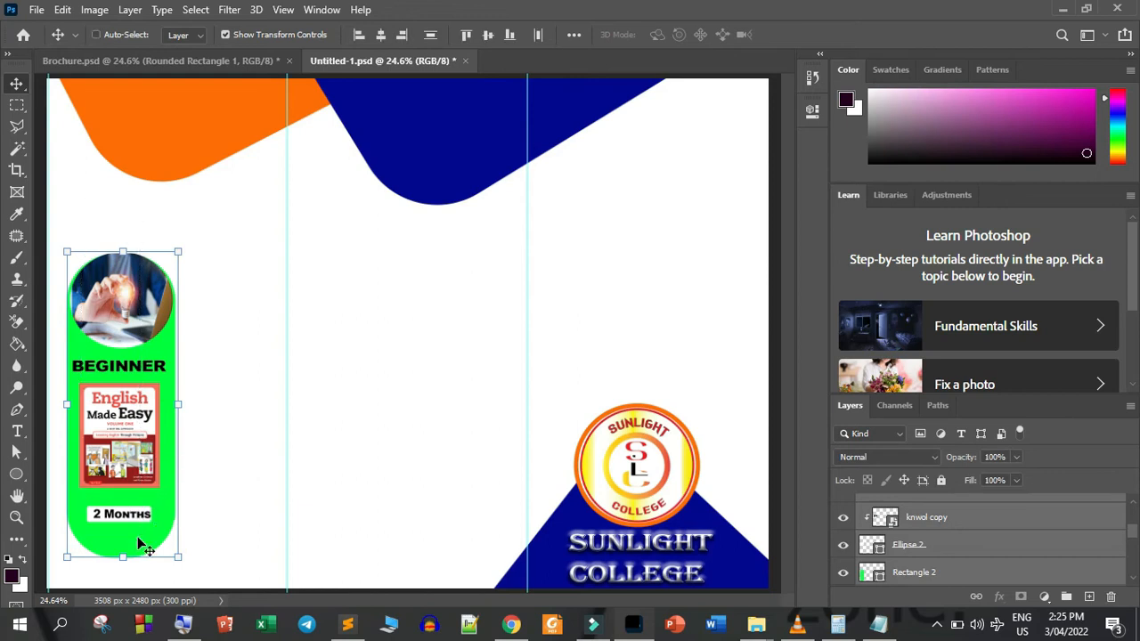
left_click_drag(145, 370, 252, 373)
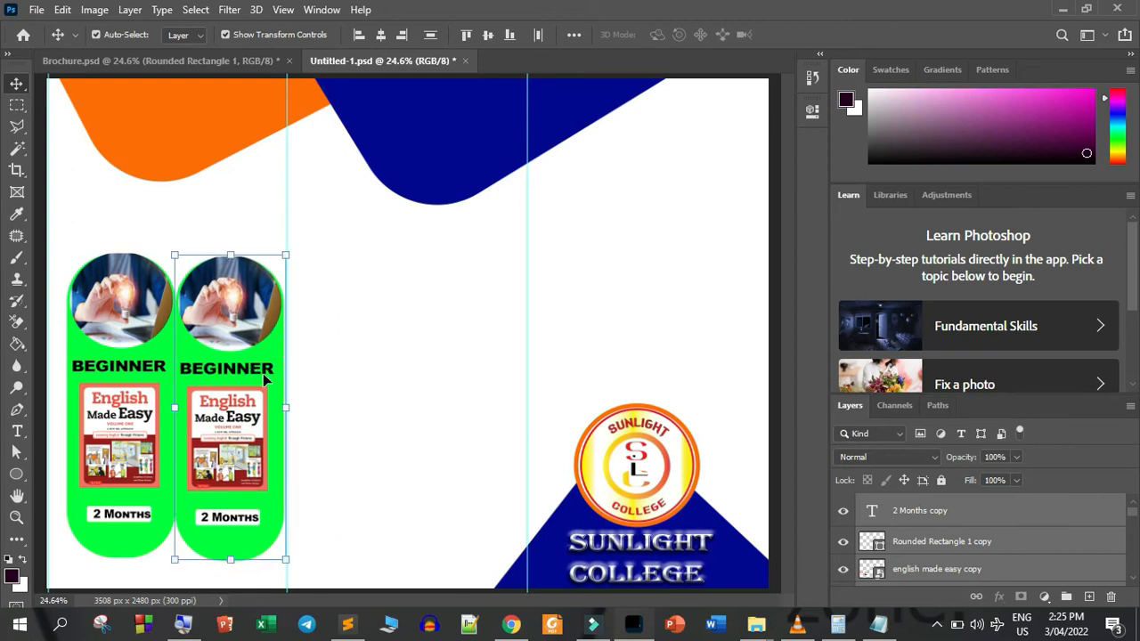
left_click(363, 403)
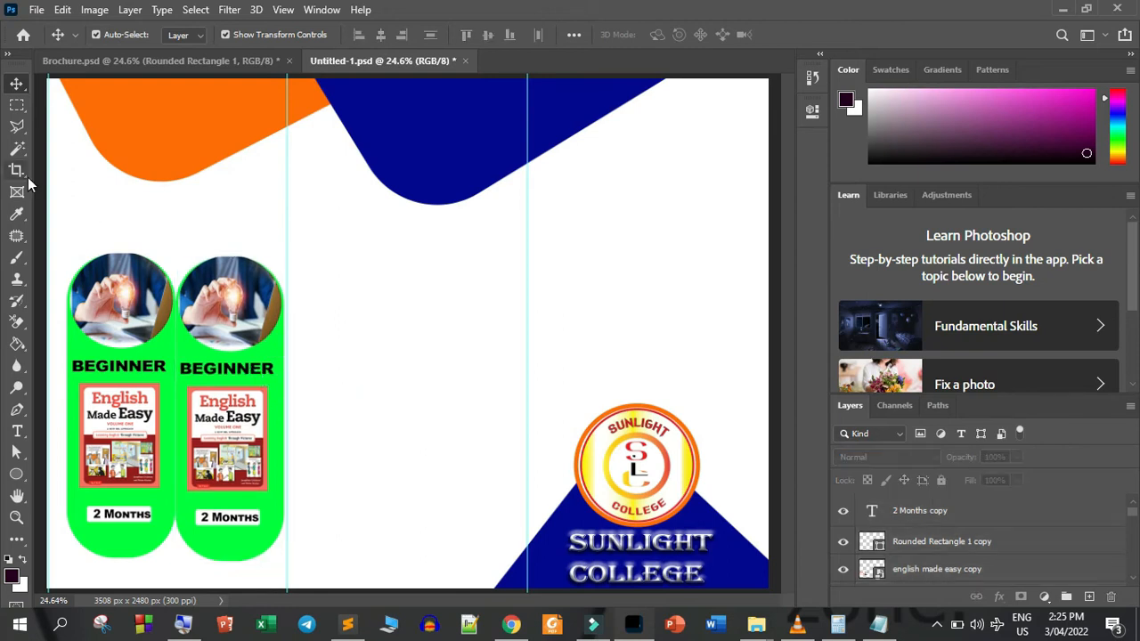
Move the original BEGINNER column left toward the page edge to leave a gap between the two columns
left_click_drag(86, 216, 114, 567)
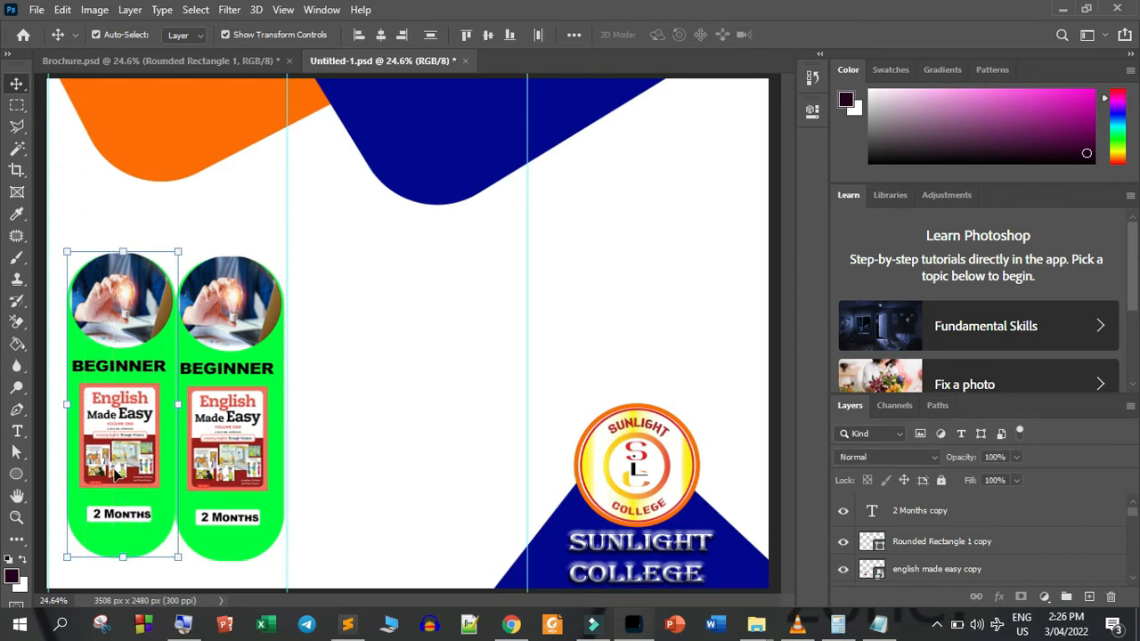
key("shift+Left")
key("shift+Left")
key("shift+Left")
key("shift+Left")
key("shift+Left")
key("shift+Left")
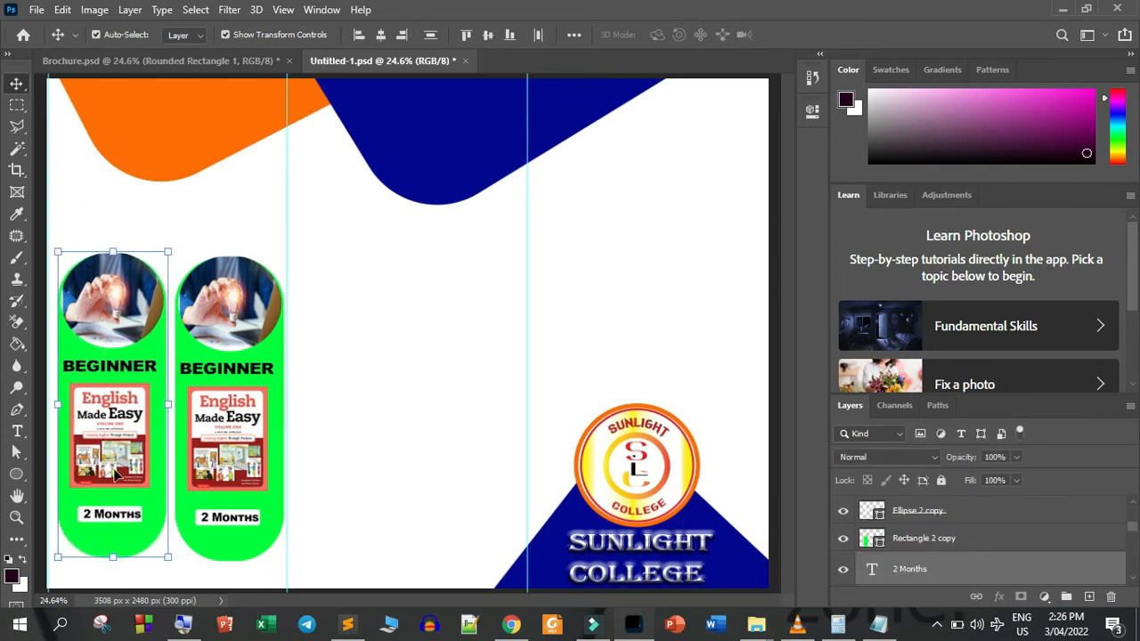
key("shift+Left")
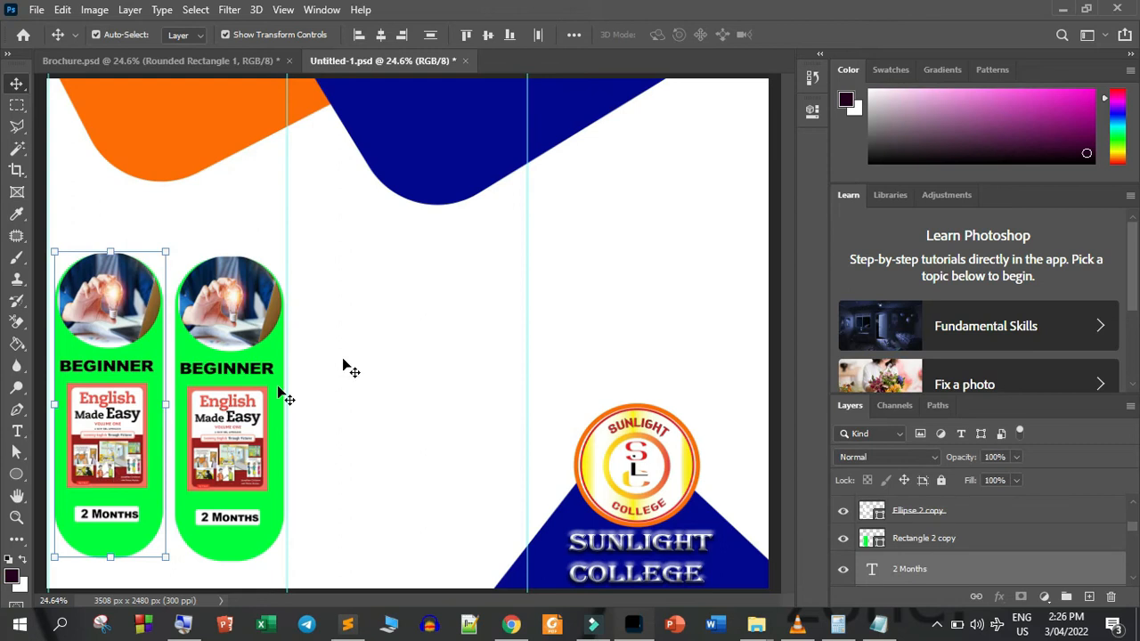
left_click(408, 334)
Delete the BEGINNER text and the red book cover from the second column
left_click(228, 375)
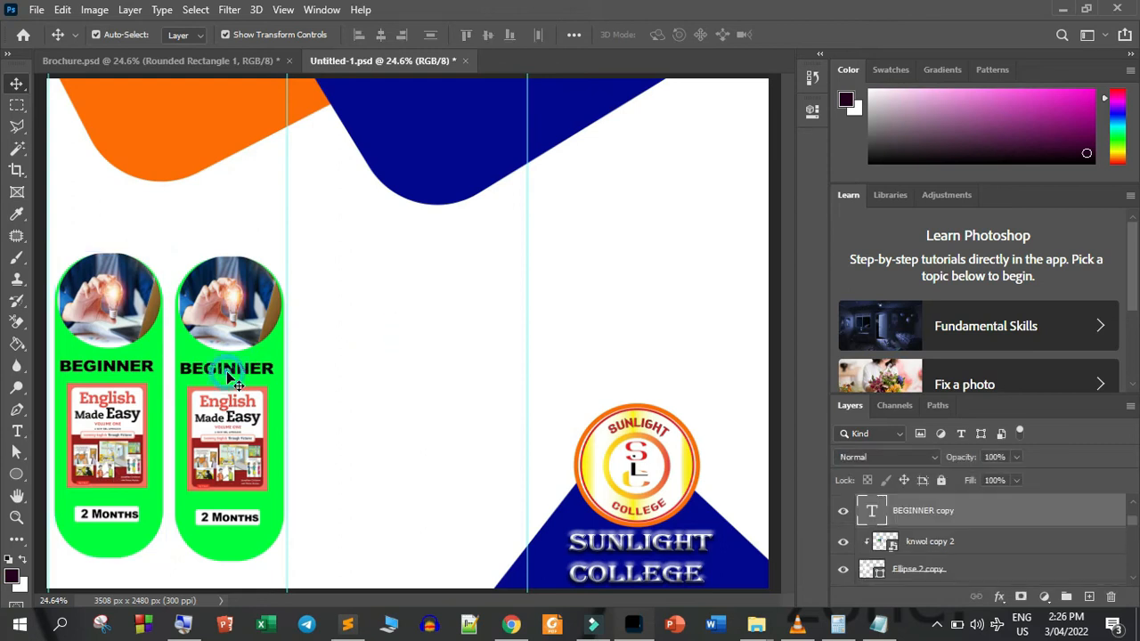
key("Delete")
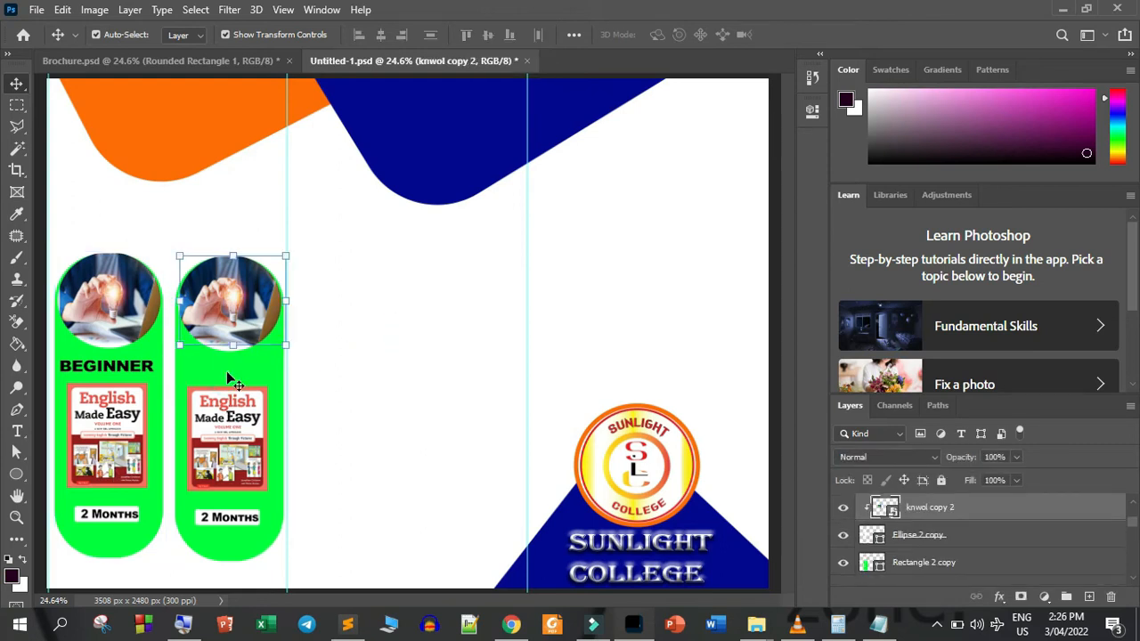
left_click(359, 418)
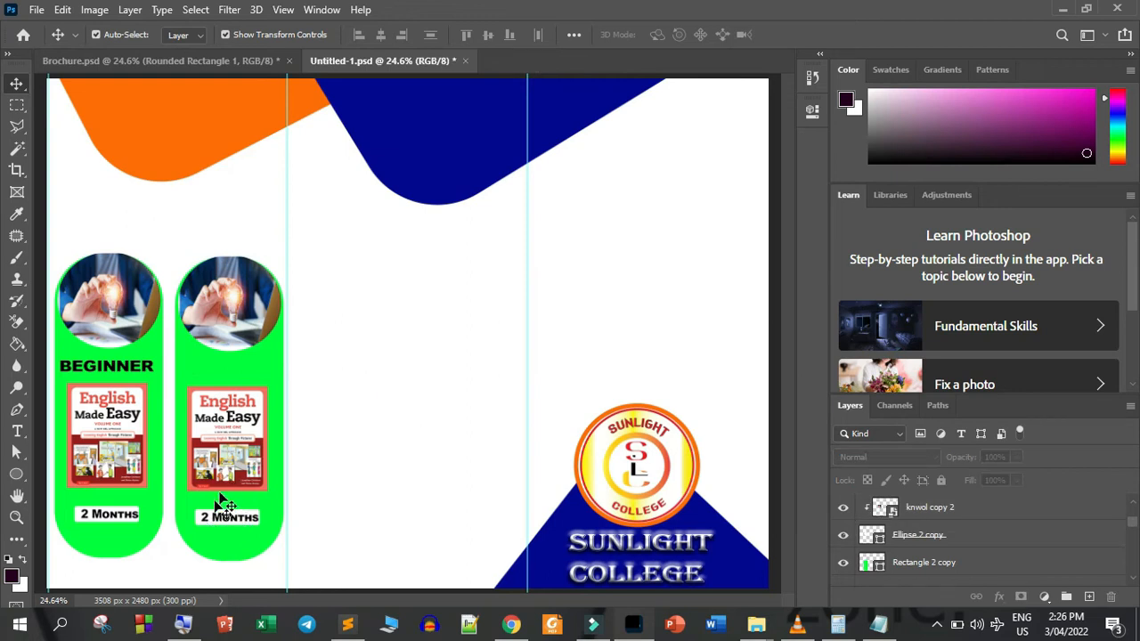
left_click(236, 467)
key("Delete")
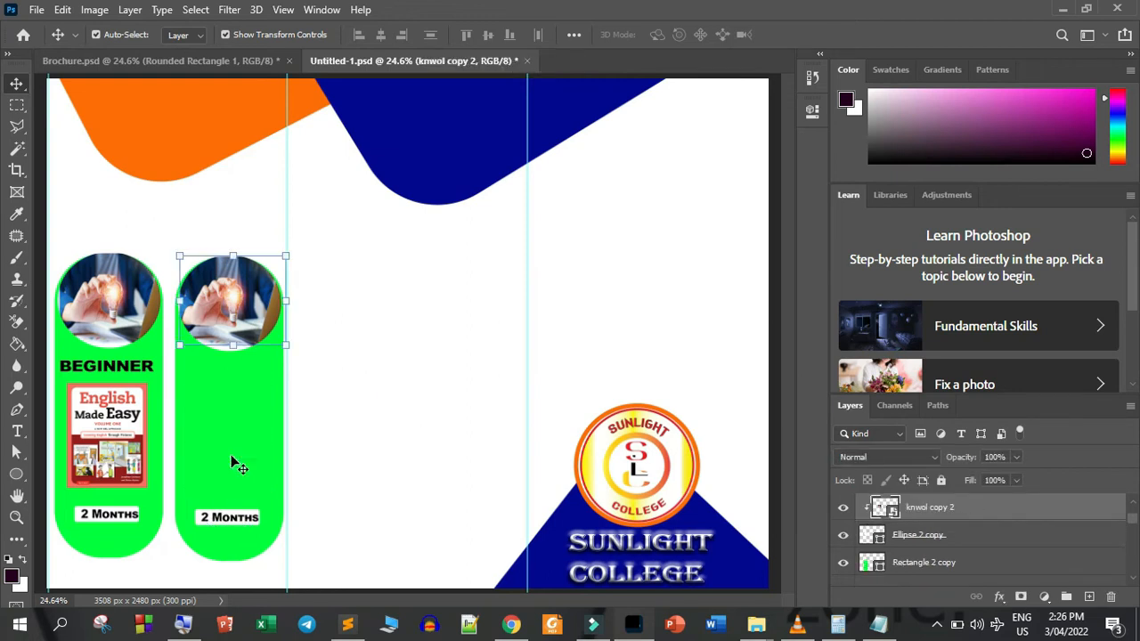
left_click(385, 327)
Copy the volume two book cover and INTERMEDIATE text from Brochure.psd into the second column, and nudge the cover up beneath the text
left_click(146, 59)
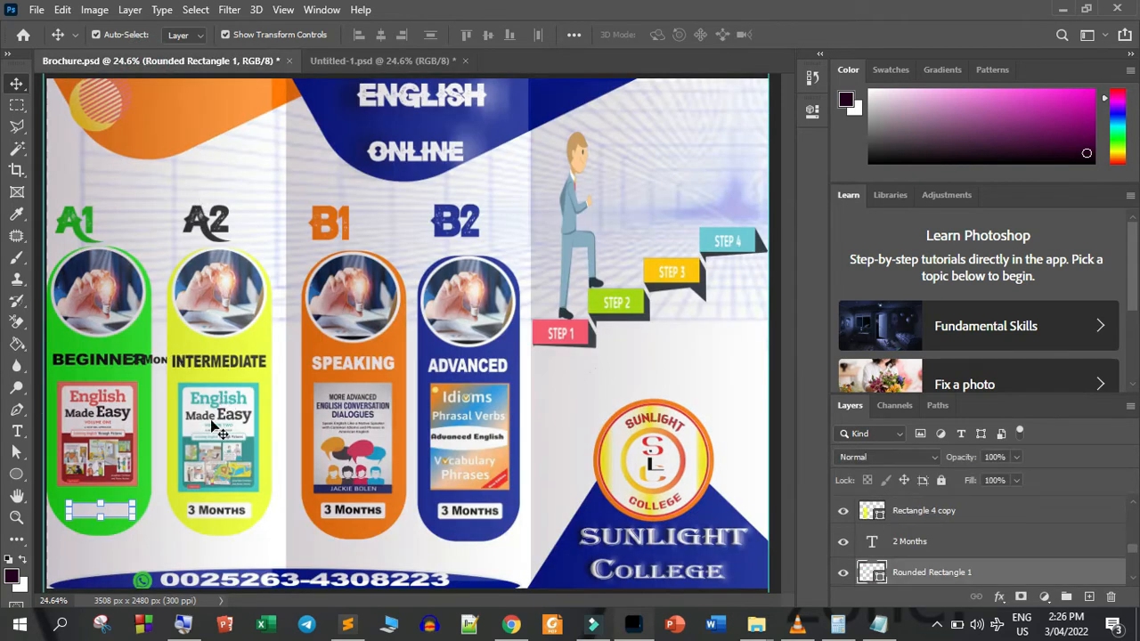
left_click_drag(214, 434, 222, 392)
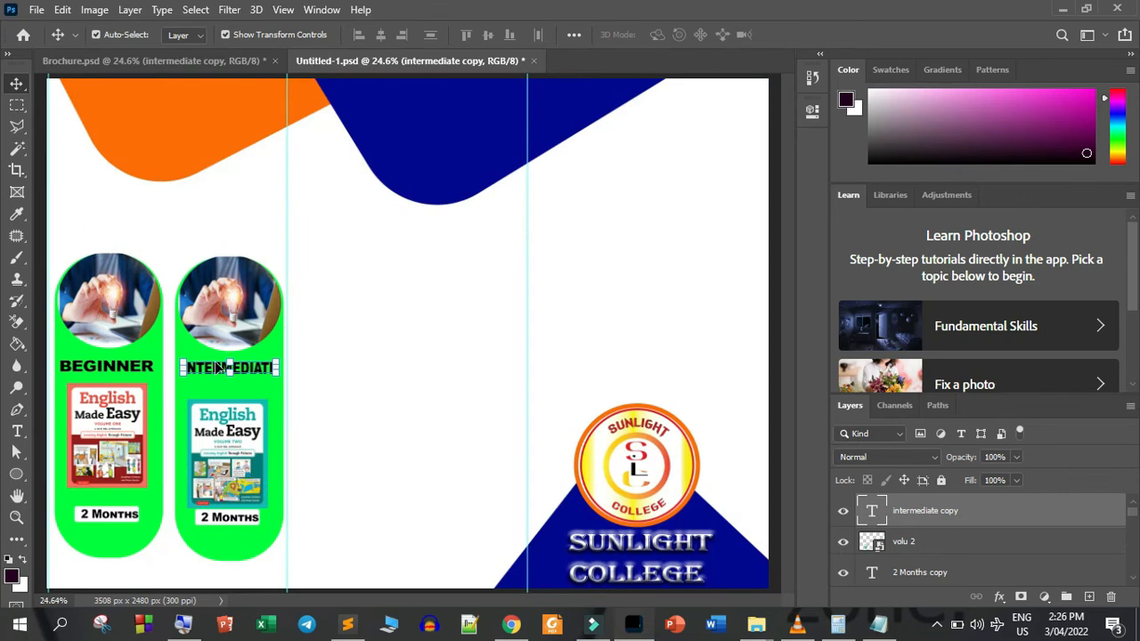
left_click(245, 466)
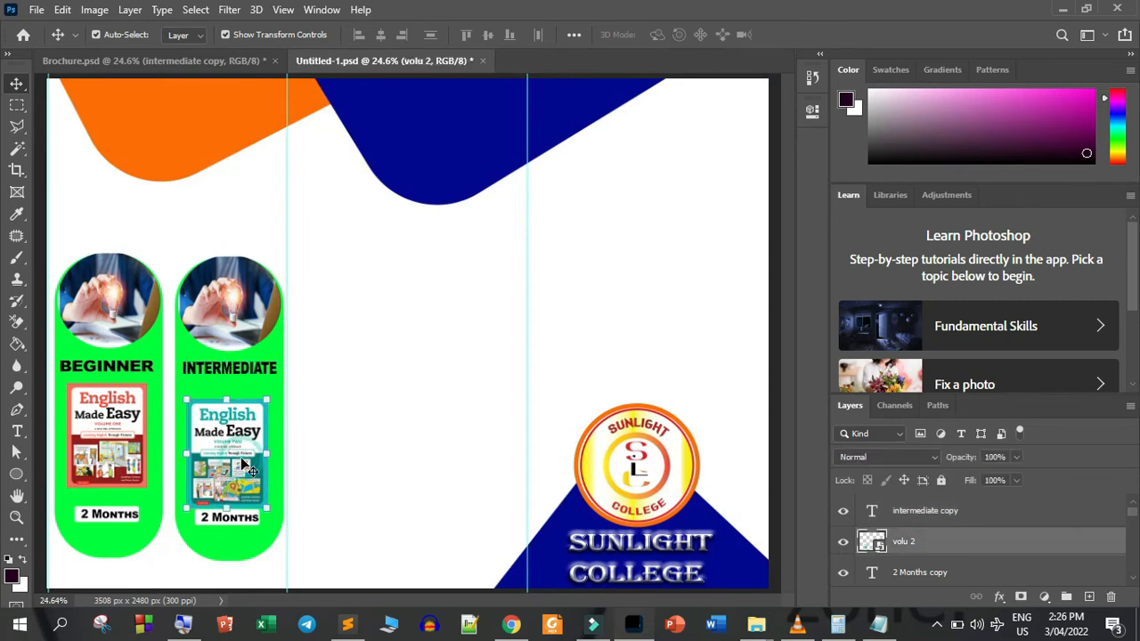
key("Up")
key("Up")
key("Up")
key("Up")
key("Up")
key("Up")
key("Up")
key("Up")
key("Up")
key("Up")
key("Up")
key("Up")
key("Up")
key("Up")
key("Up")
key("Up")
key("Up")
key("Up")
key("Up")
key("Up")
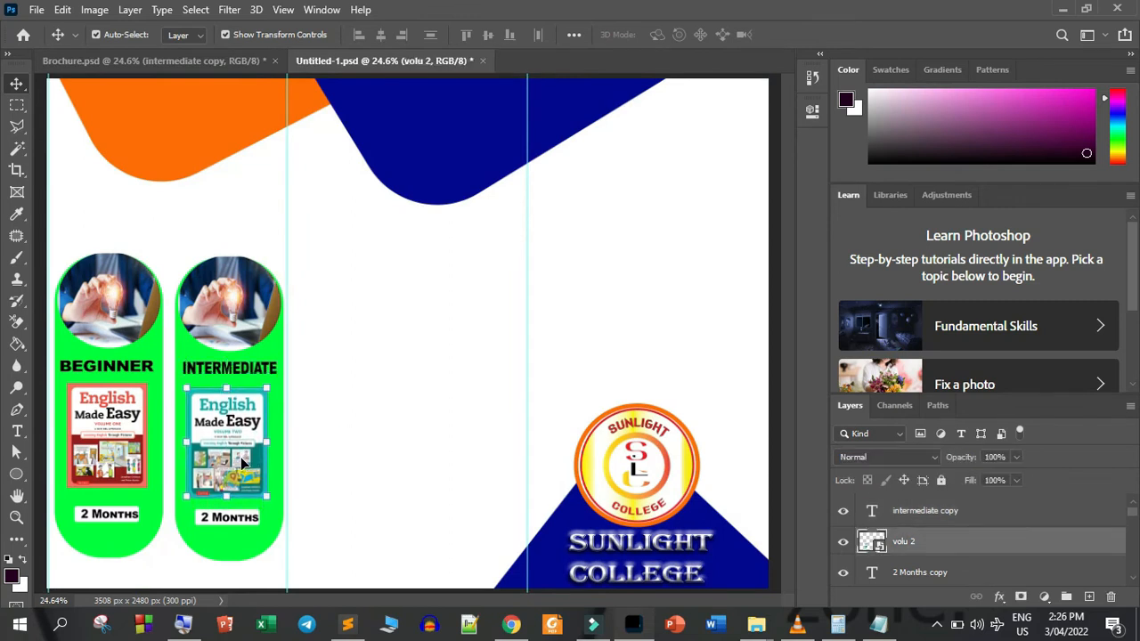
key("Up")
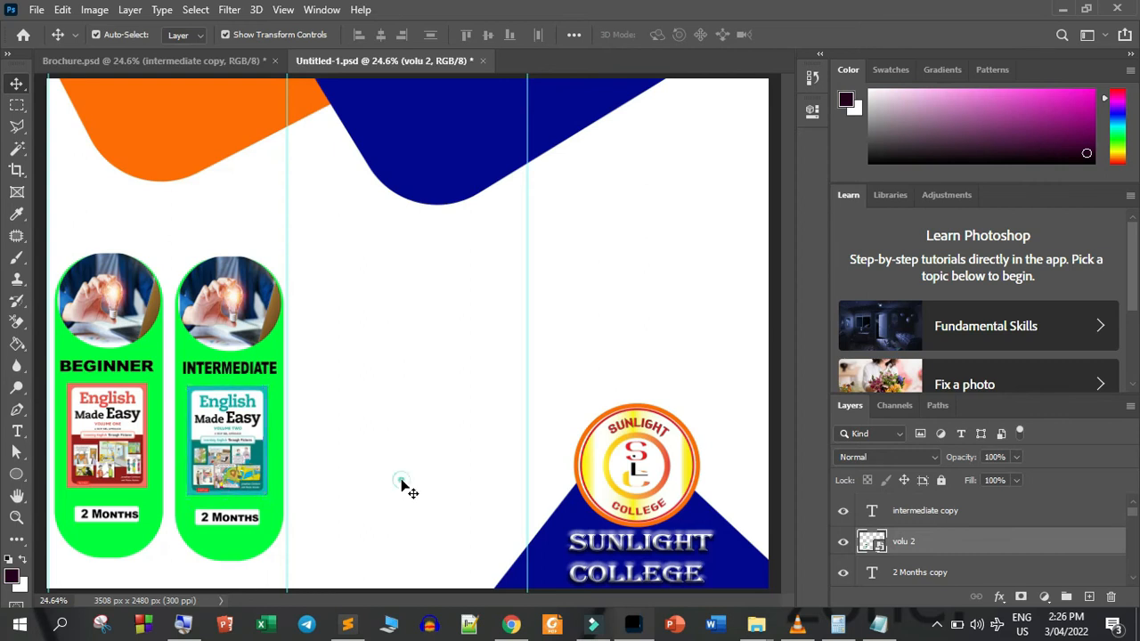
Change the duration text at the foot of the INTERMEDIATE column to 3 Months
left_click(402, 482)
double_click(220, 522)
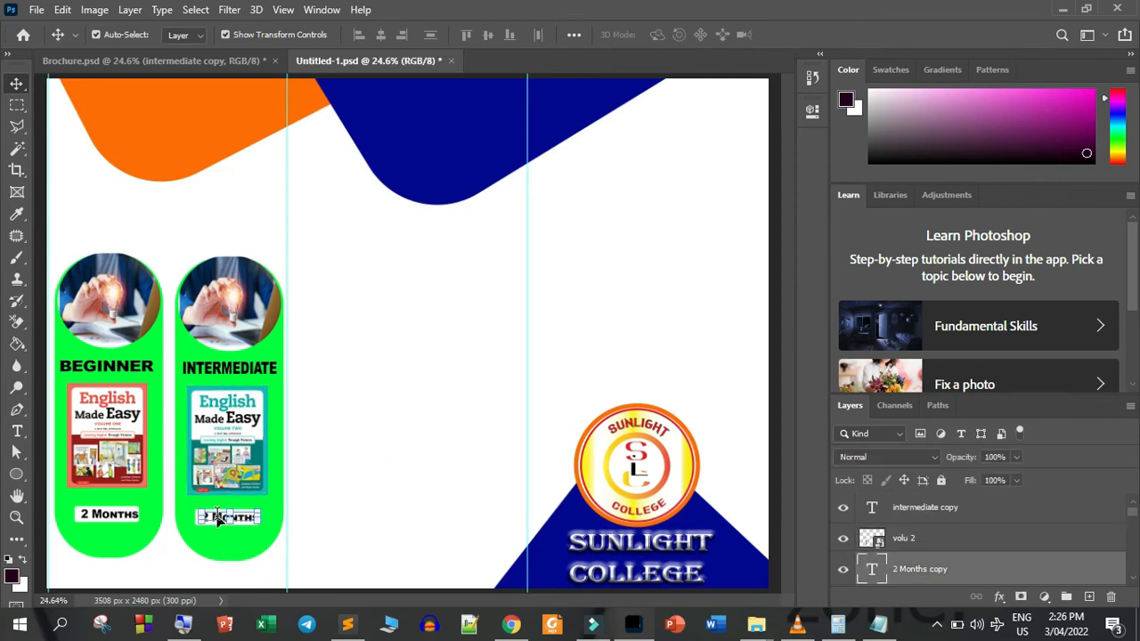
left_click(214, 515)
key("BackSpace")
key("BackSpace")
type("3")
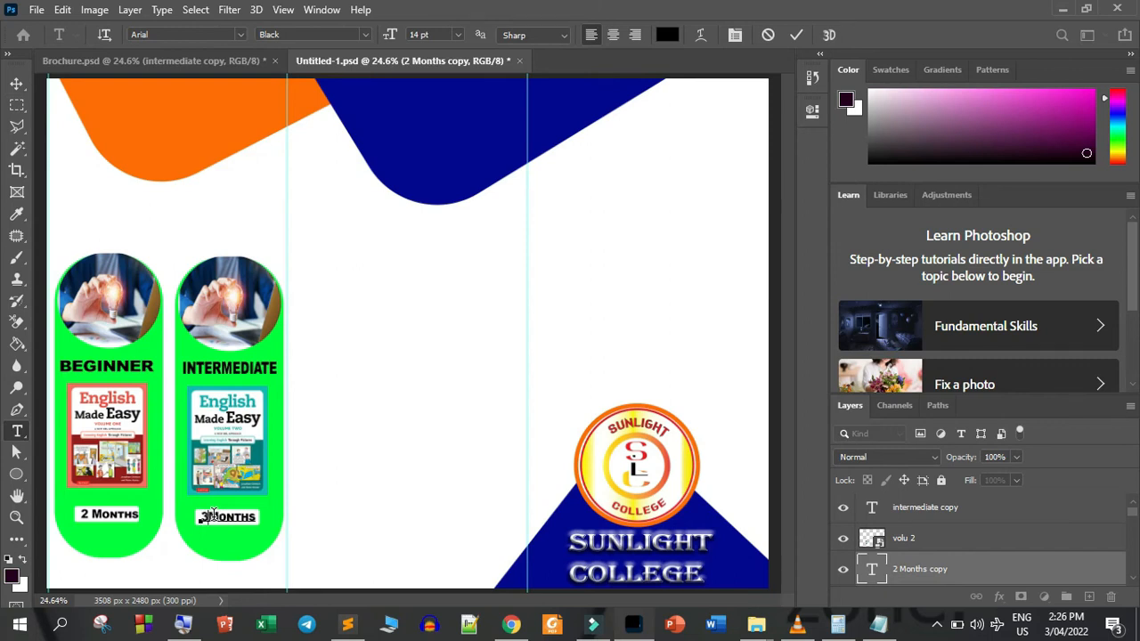
left_click(796, 34)
key("v")
Recolour the rounded shape behind the INTERMEDIATE column to yellow f6ff00
left_click(285, 403)
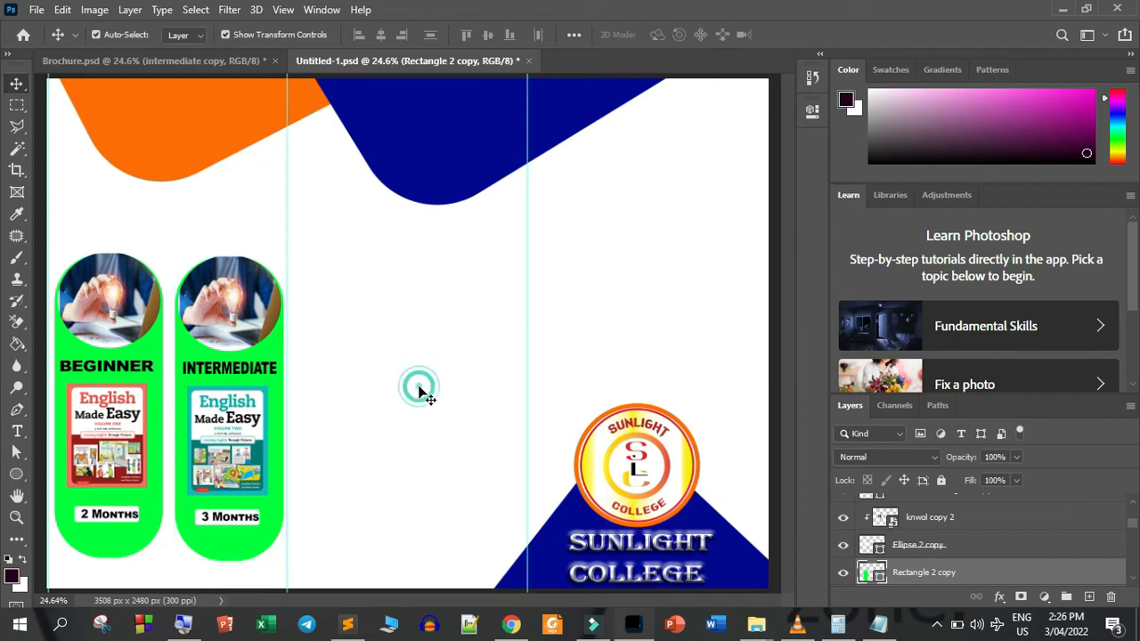
left_click(419, 388)
left_click(280, 433)
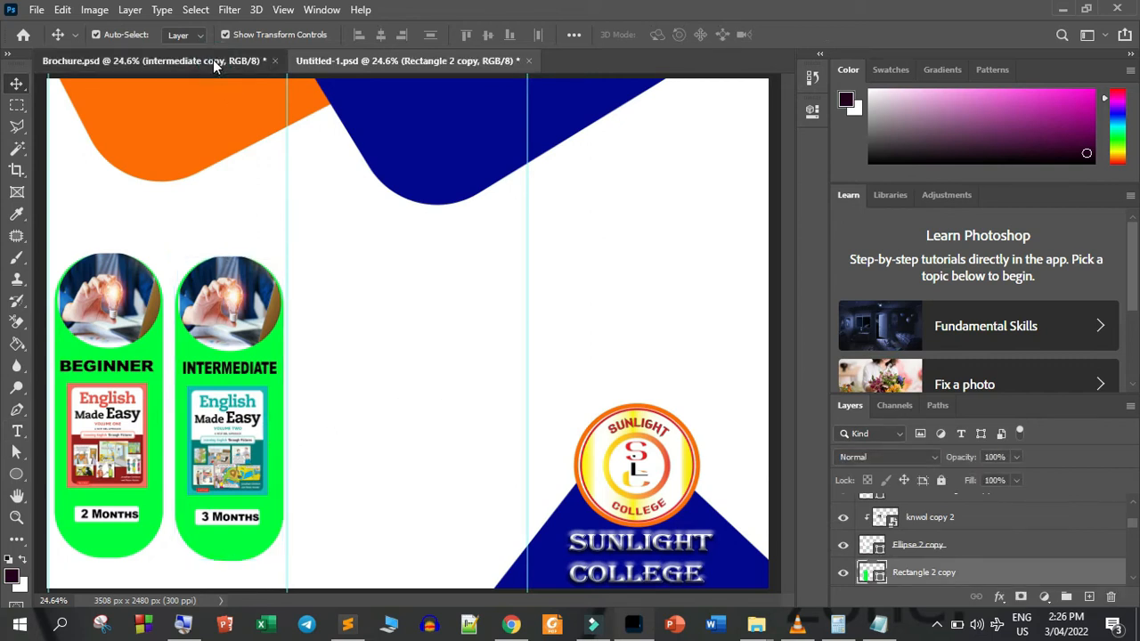
left_click(213, 60)
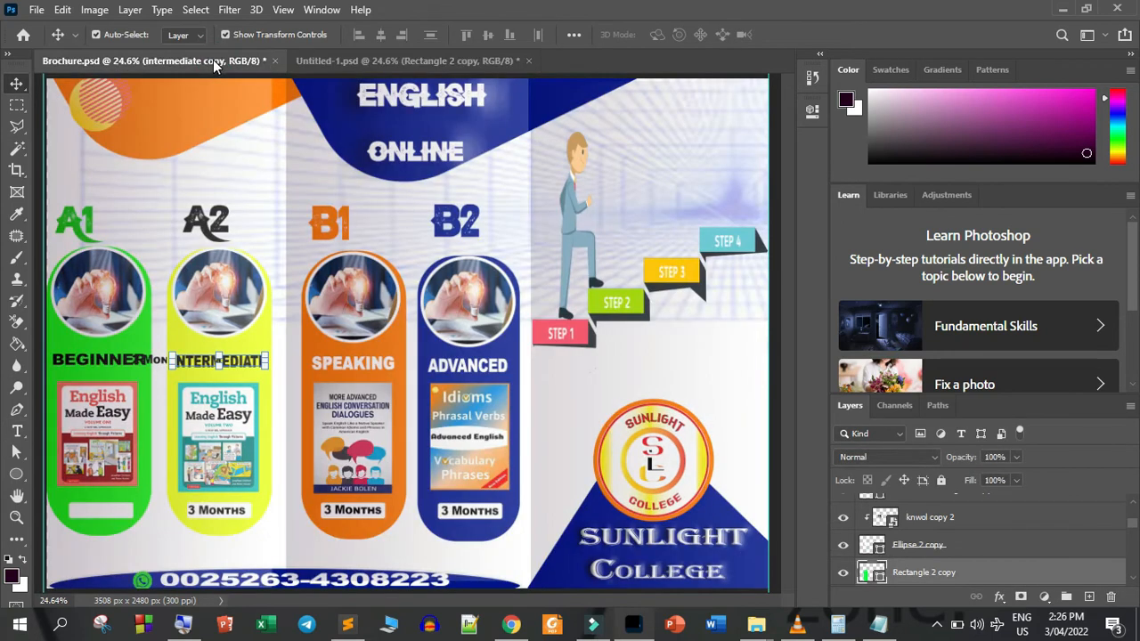
left_click(370, 64)
left_click(871, 507)
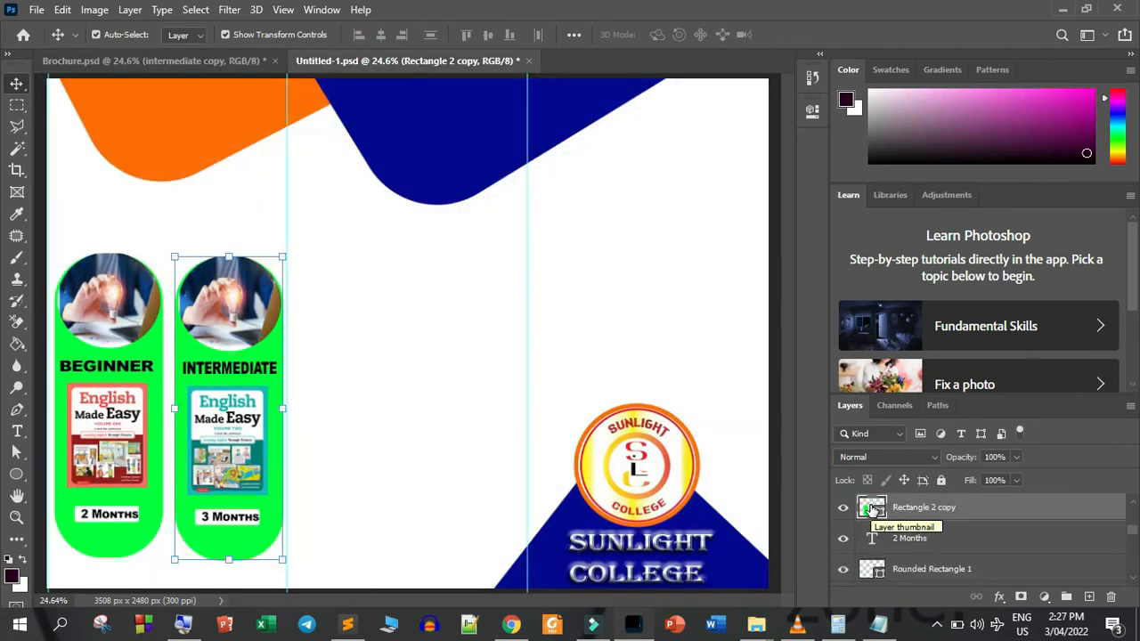
double_click(872, 507)
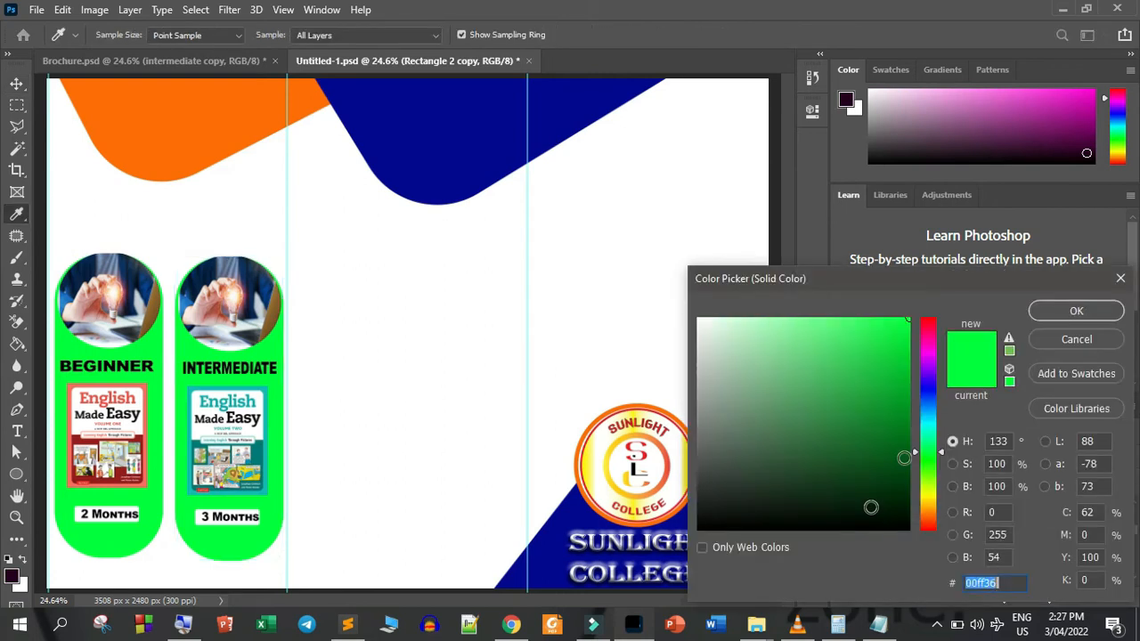
type("ffd200")
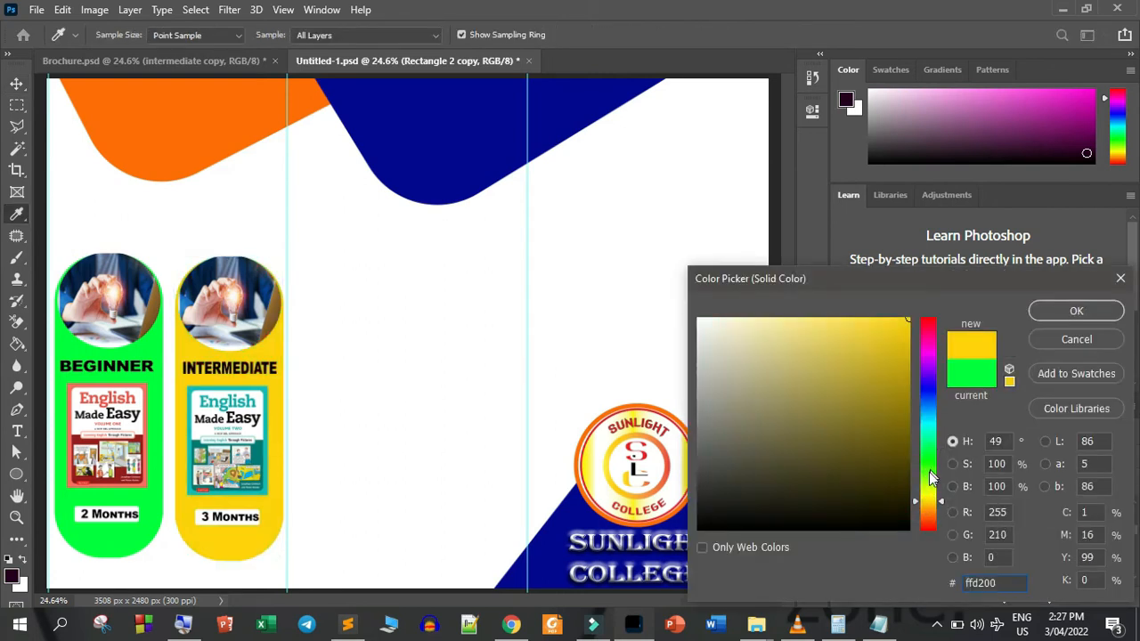
left_click_drag(926, 497, 929, 494)
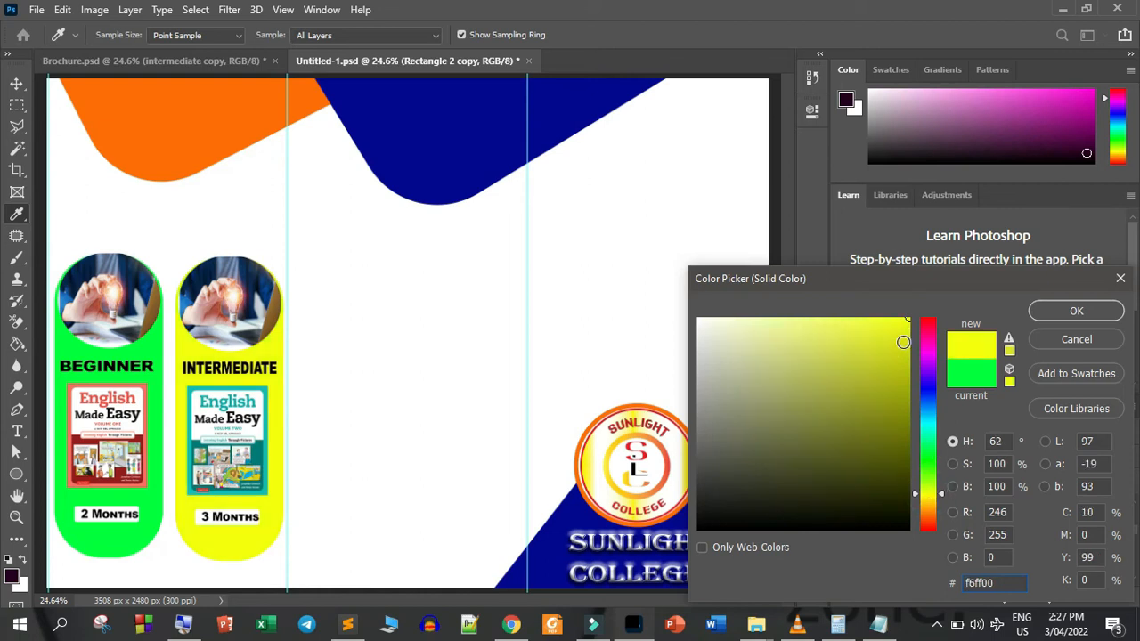
left_click(1079, 310)
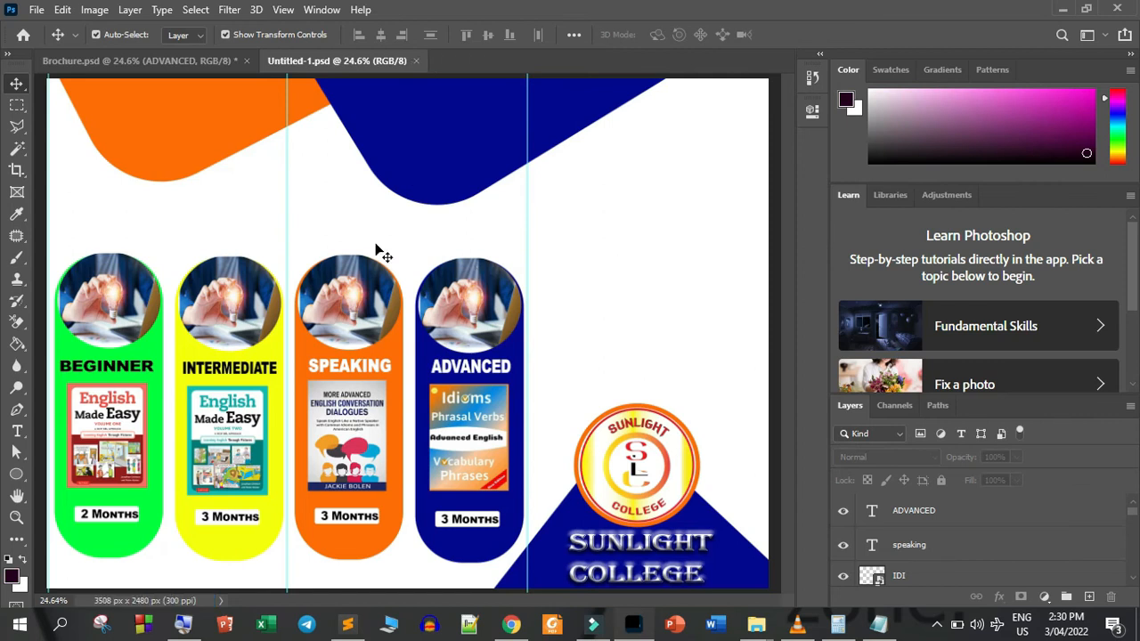
Paste the yellow geometric circle onto the orange shape and bring the ENGLISH ONLINE text from Brochure.psd onto the blue shape
key("ctrl+v")
left_click(222, 58)
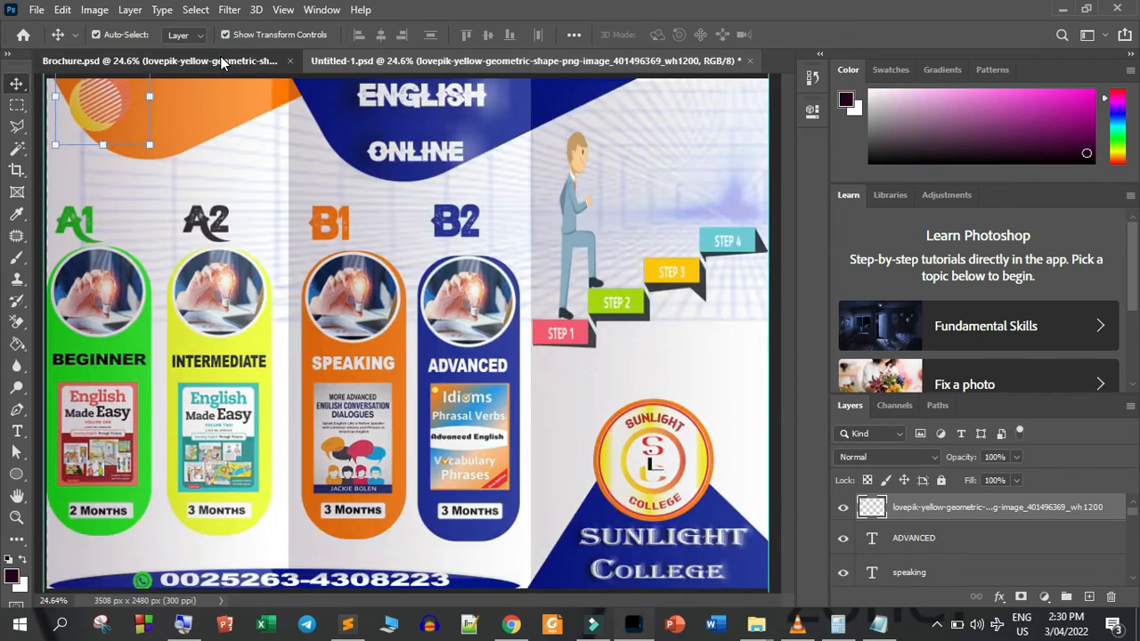
left_click_drag(427, 107, 437, 137)
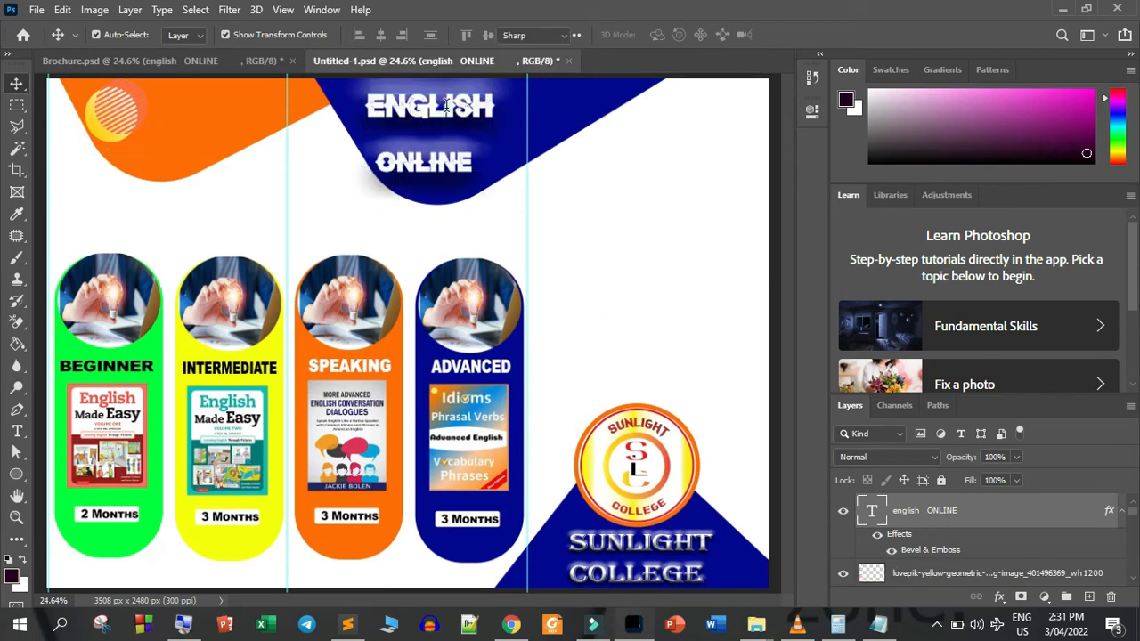
Set the font of the ENGLISH ONLINE heading to Bandero
double_click(450, 112)
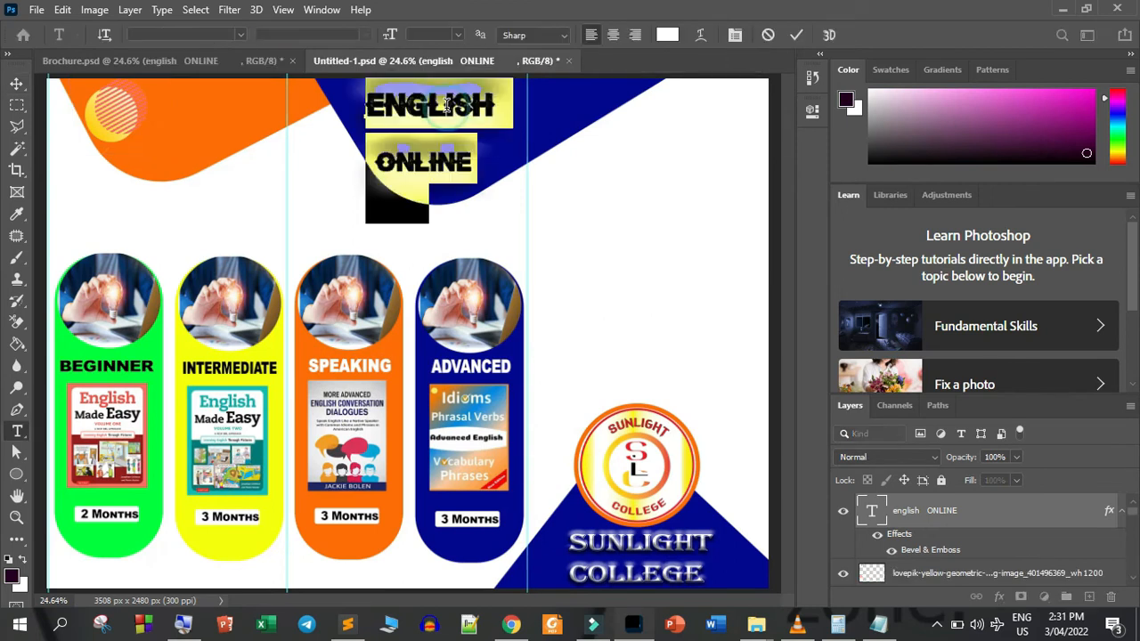
left_click(223, 35)
type("band")
key("Return")
left_click(803, 30)
key("v")
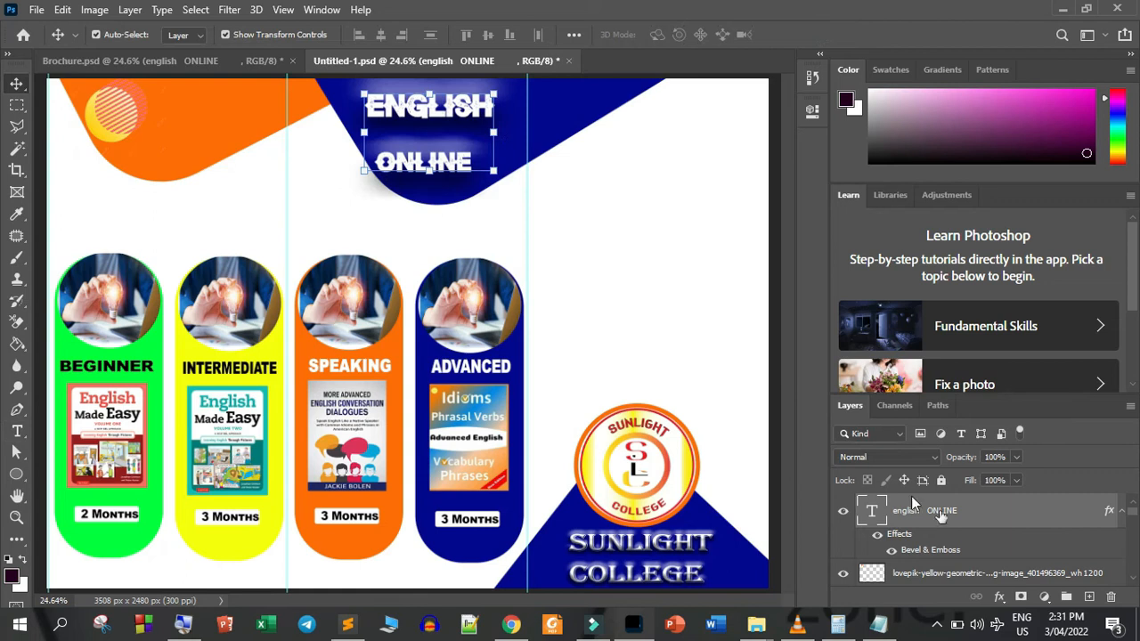
Review the Bevel & Emboss settings of the ENGLISH ONLINE heading and accept them
left_click(1000, 597)
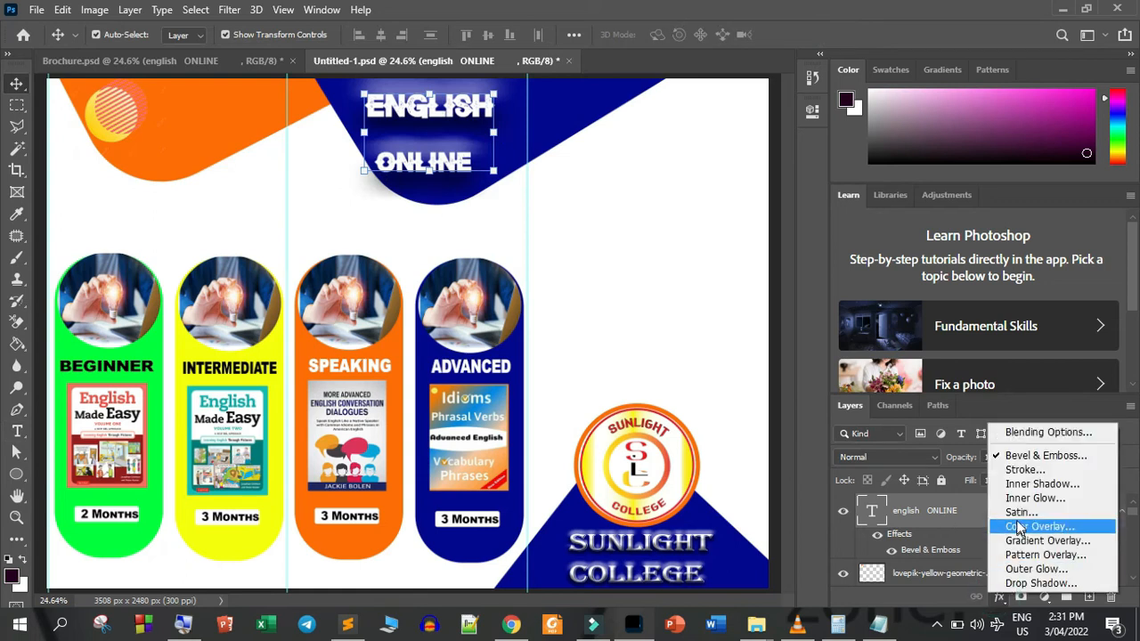
left_click(1023, 456)
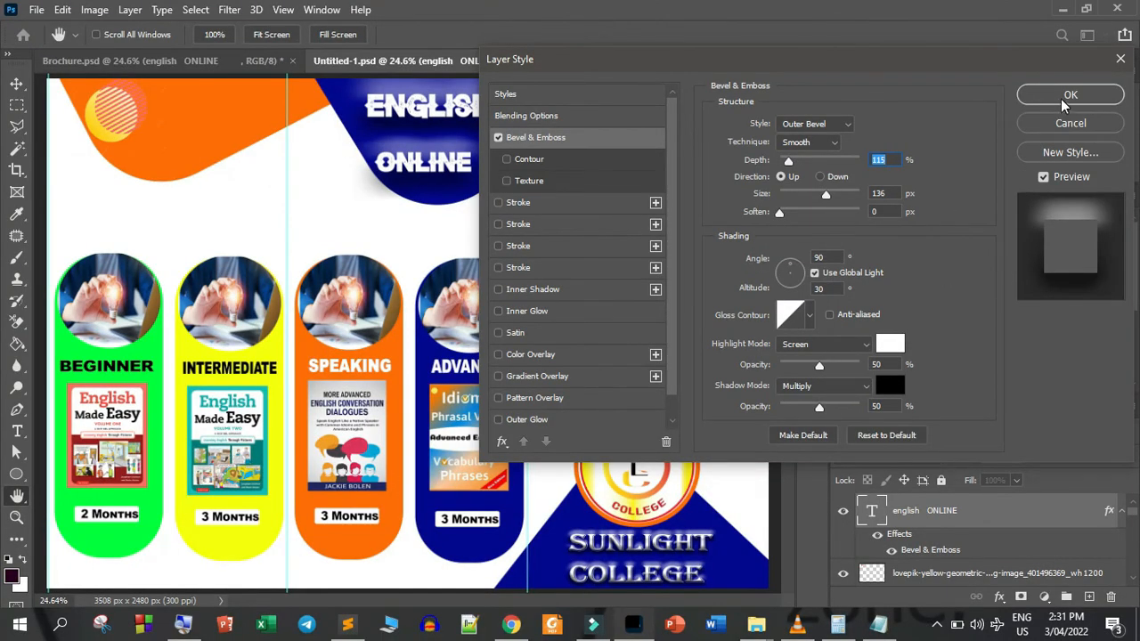
left_click(1070, 96)
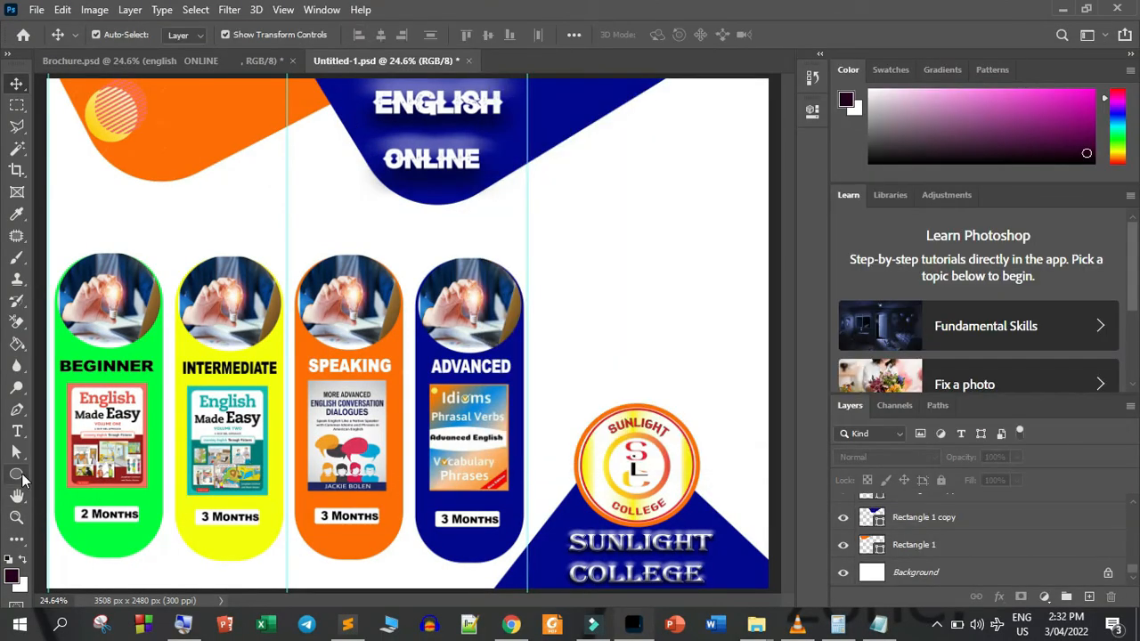
Draw a wide, flat ellipse across the bottom edge of the page beneath the course columns
left_click(18, 476)
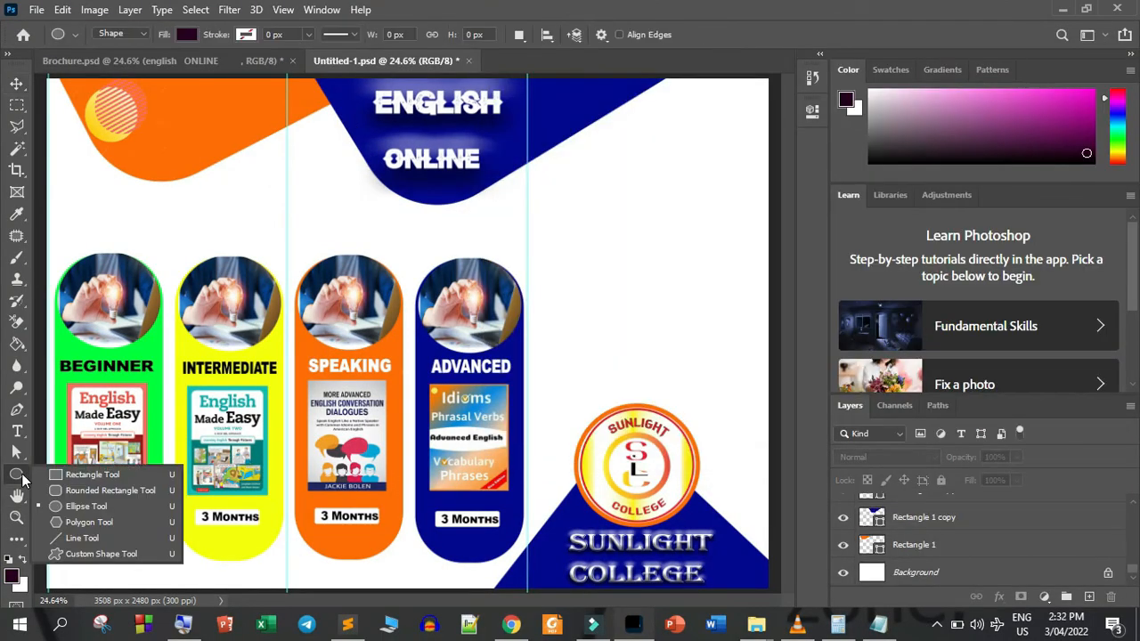
left_click(71, 507)
left_click_drag(64, 554, 426, 602)
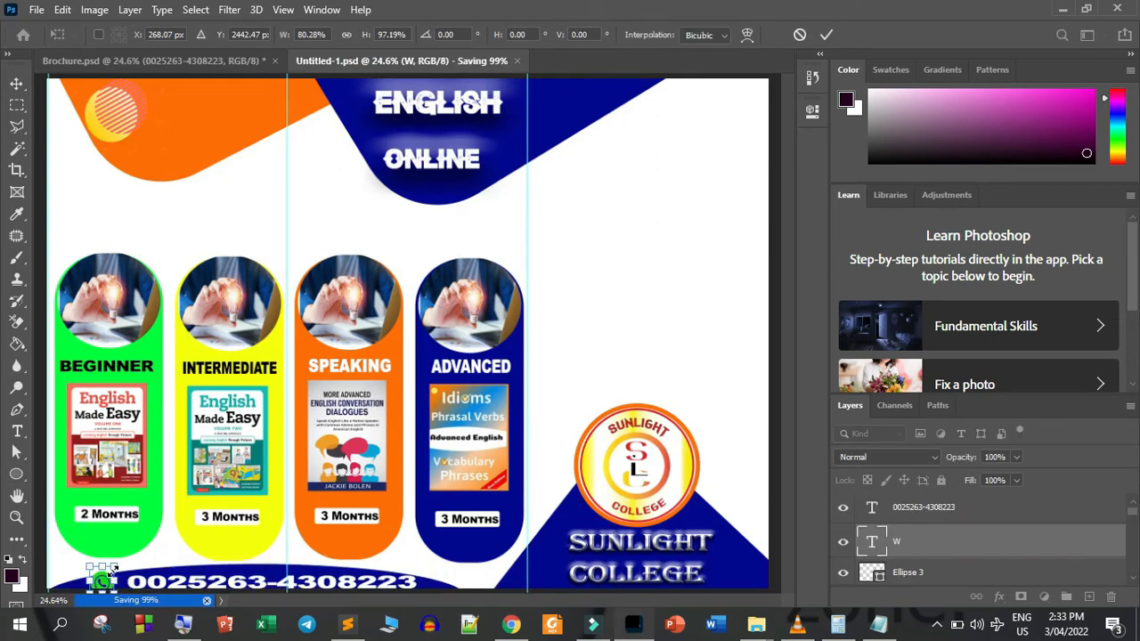
Fine-tune the size of the WhatsApp icon beside the phone number and apply the transform
left_click_drag(112, 567, 115, 567)
key("Return")
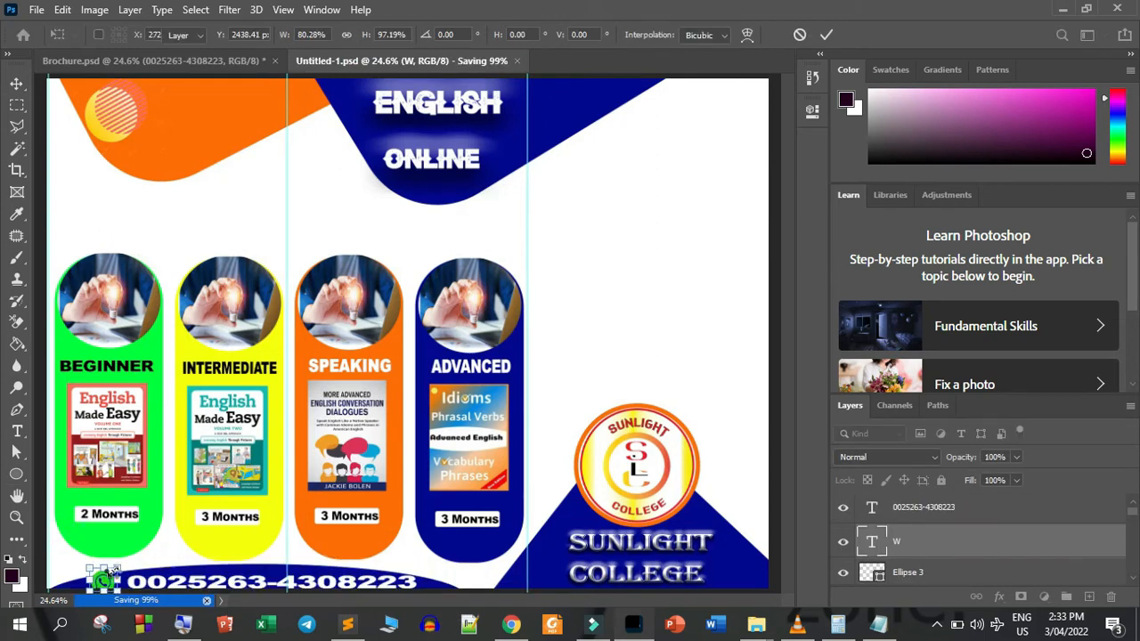
left_click(692, 318)
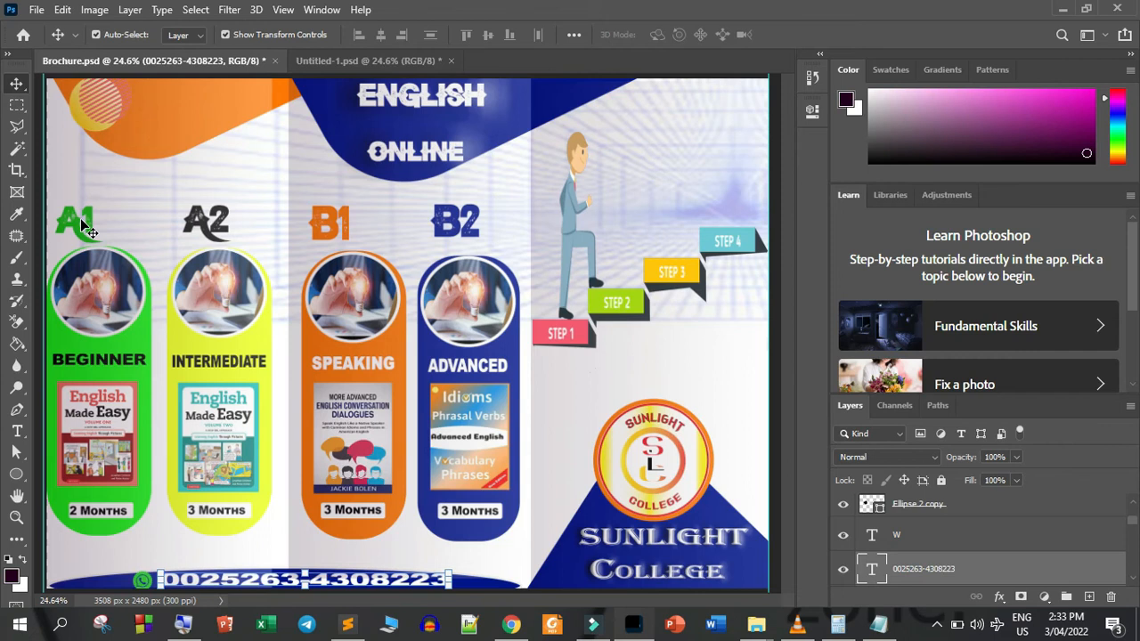
Start a new text line above the course columns in Untitled-1.psd, set it in Bandero Regular and clear the placeholder text
left_click(363, 60)
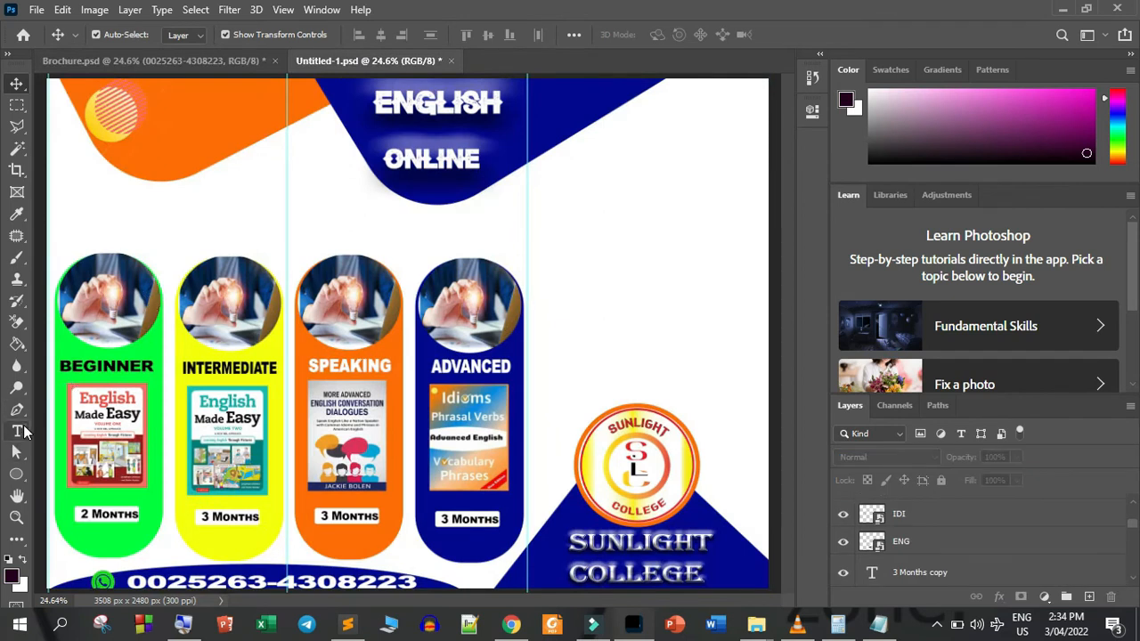
left_click(17, 431)
left_click(204, 214)
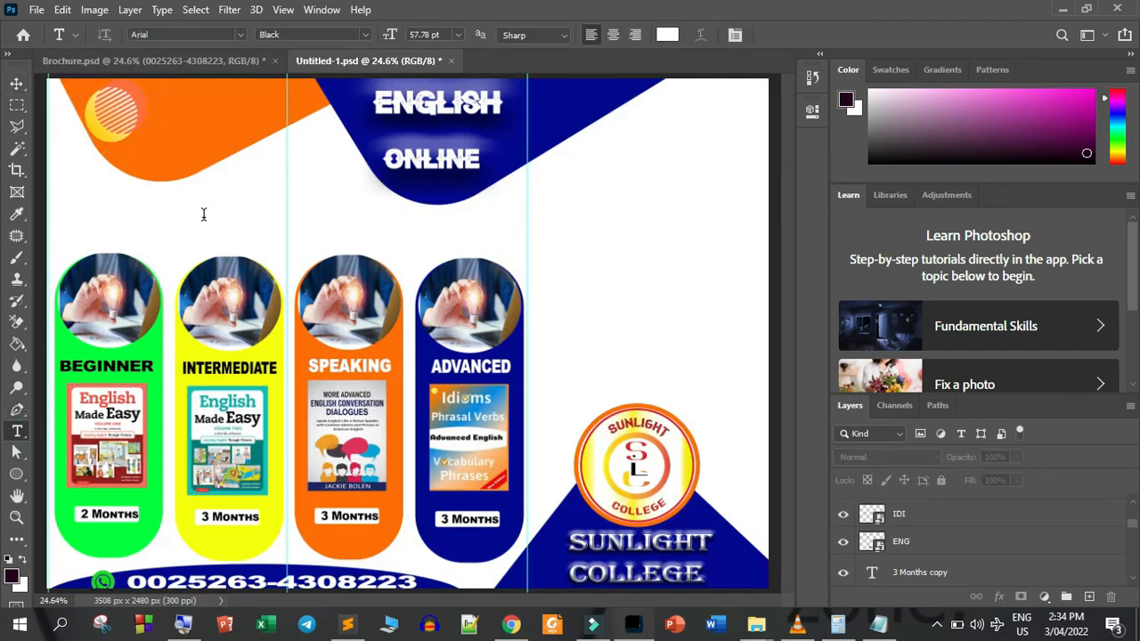
left_click(191, 37)
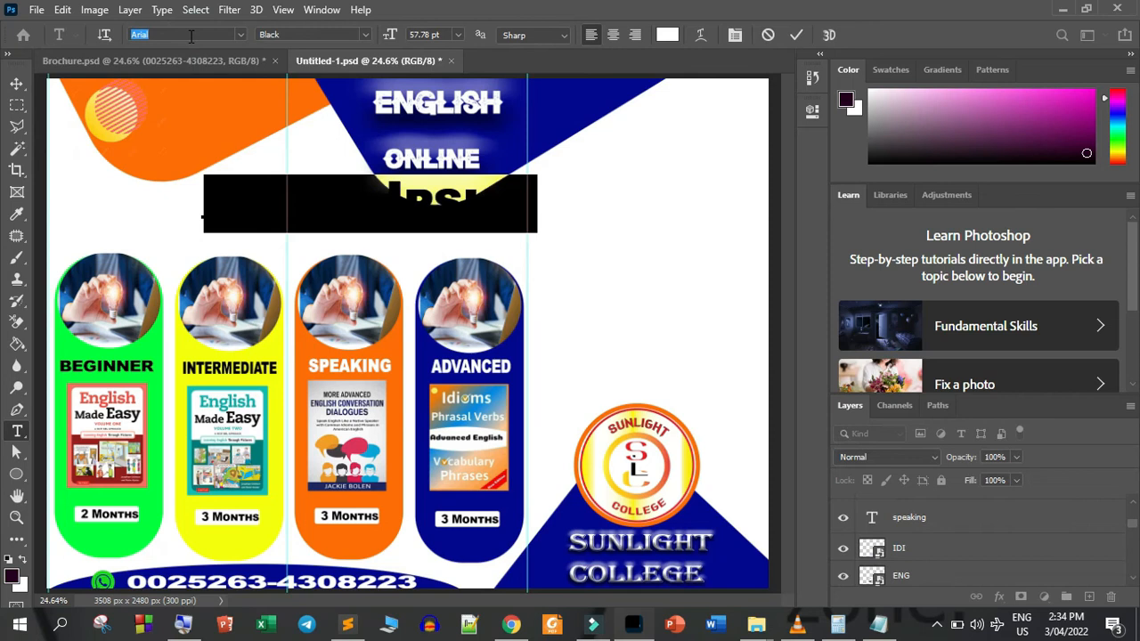
type("band")
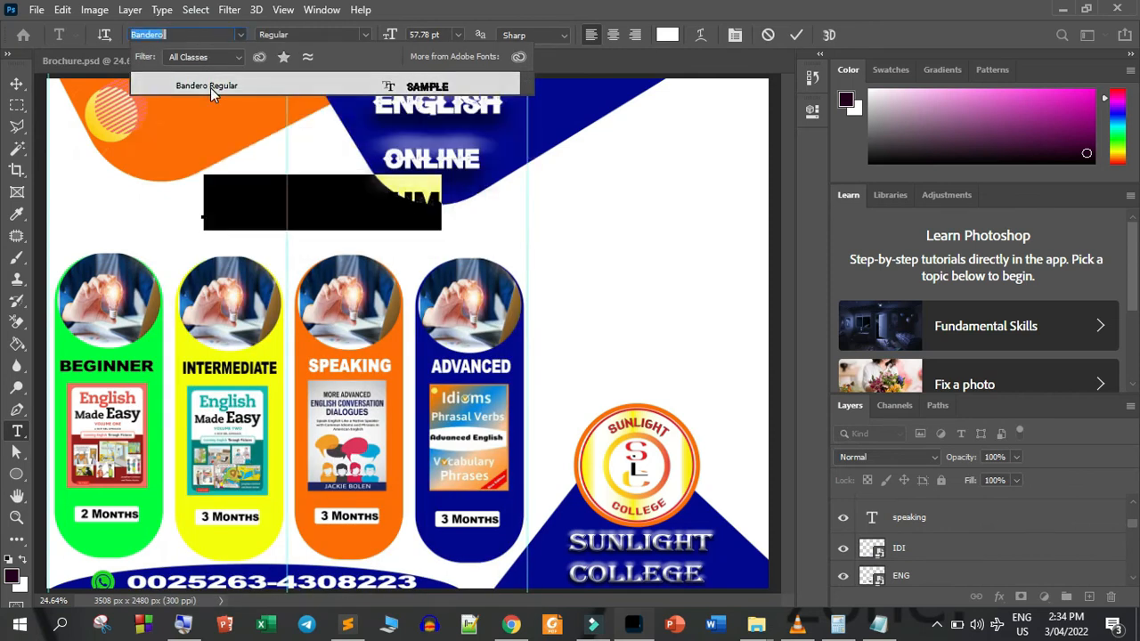
left_click(209, 86)
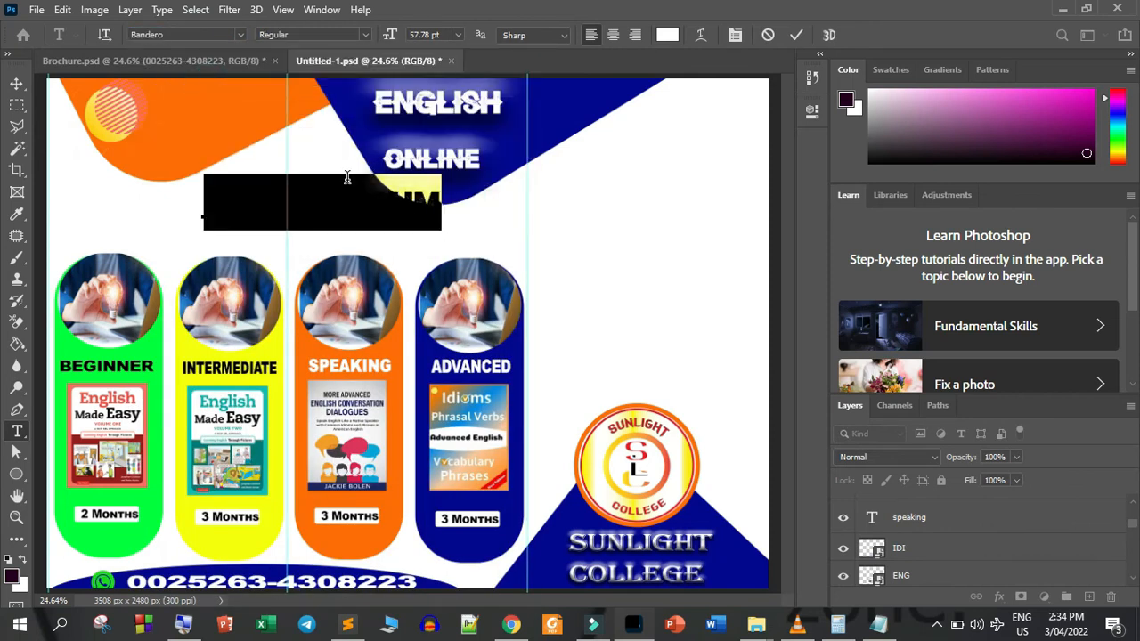
key("BackSpace")
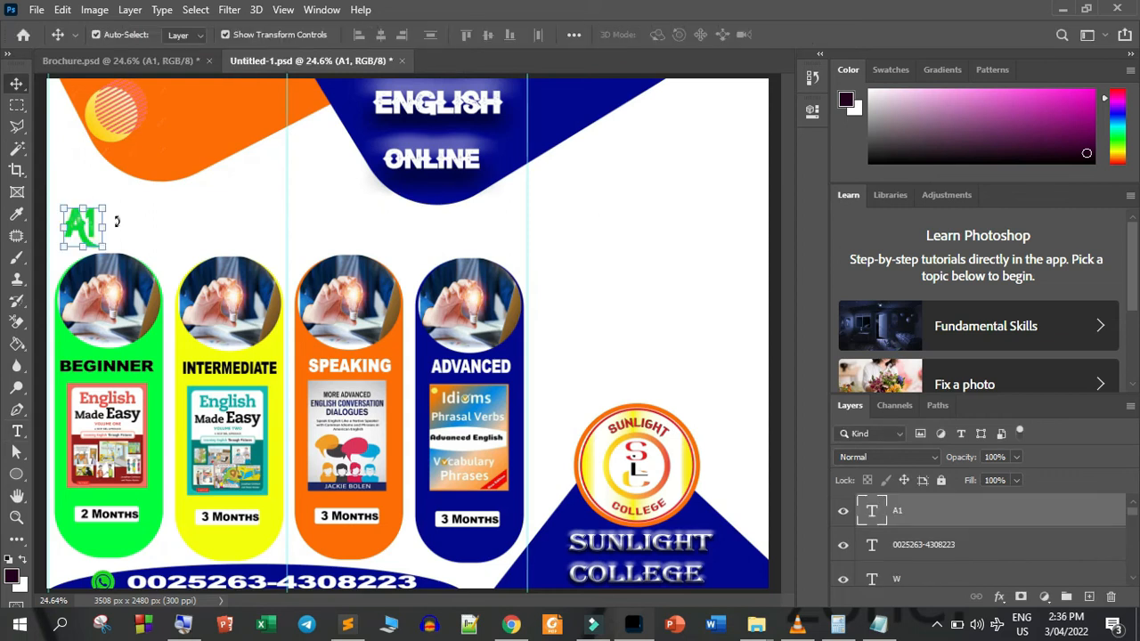
Stretch the green A1 label above the BEGINNER column to about 142% width and apply the transform
mouse_move(104, 226)
left_mouse_down()
mouse_move(124, 230)
mouse_move(88, 228)
left_mouse_up()
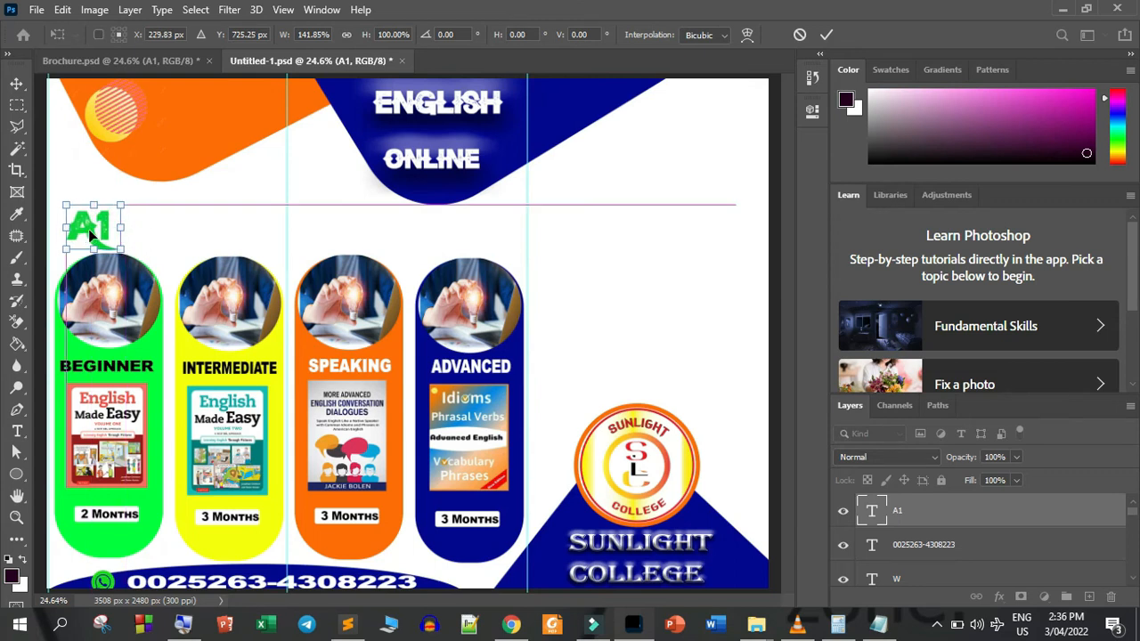
left_click(824, 35)
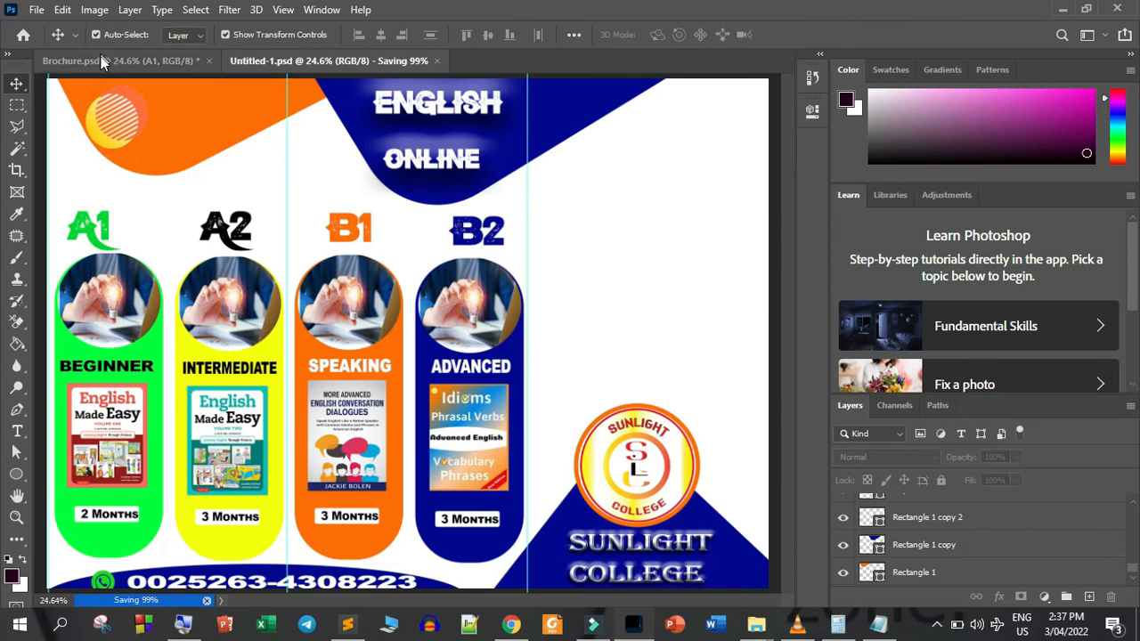
Compare the layout with Brochure.psd and nudge the orange shape in Untitled-1.psd slightly upward
left_click(101, 61)
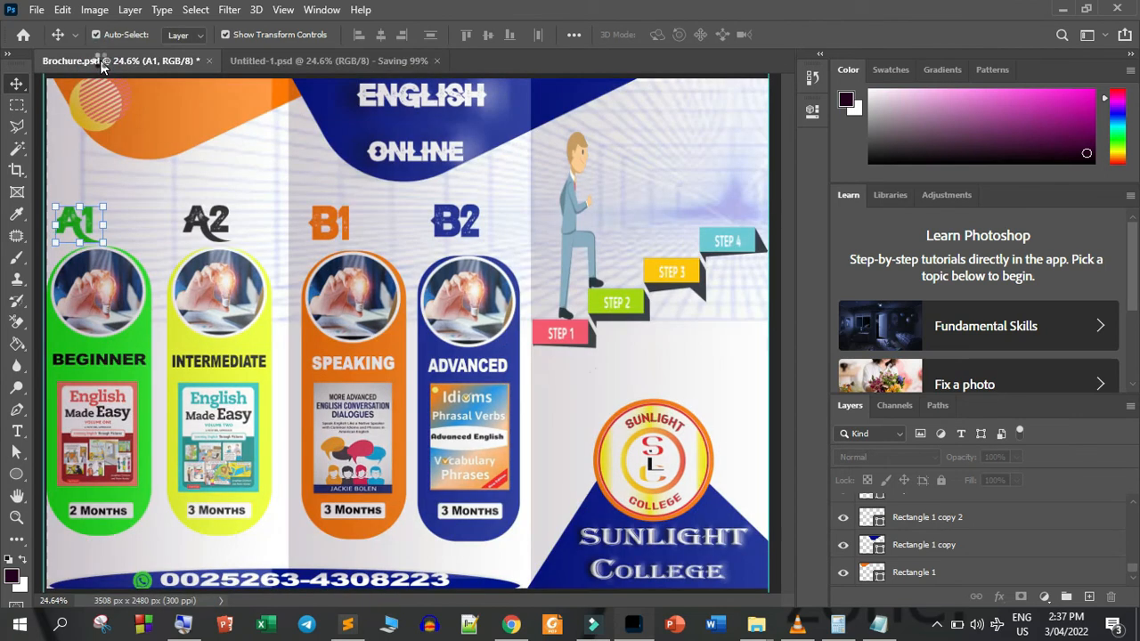
left_click(287, 56)
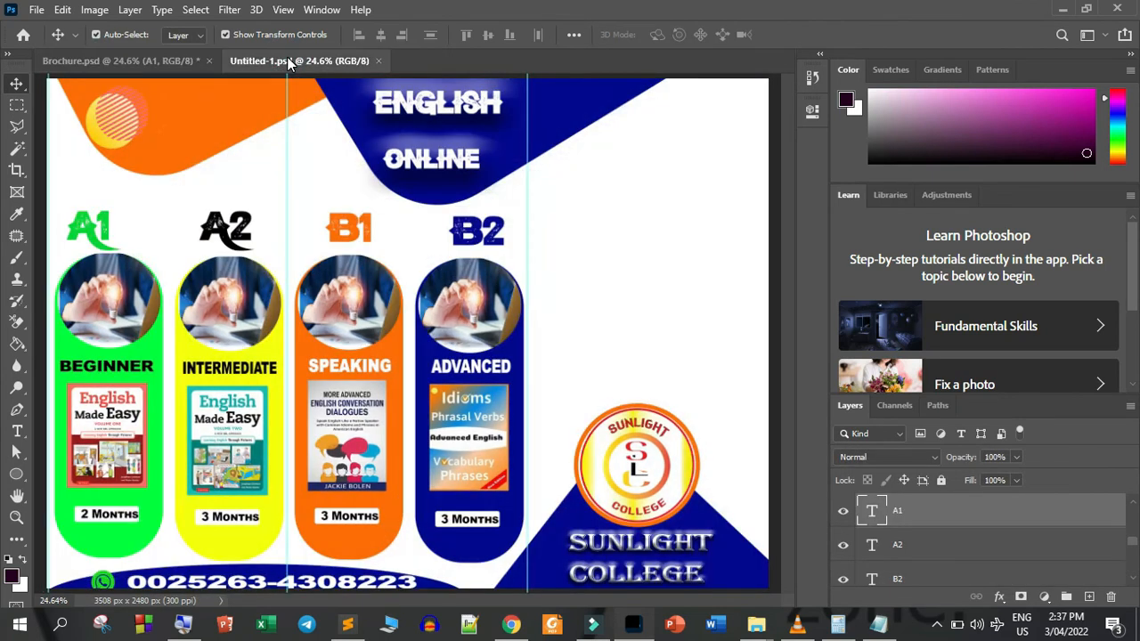
left_click(218, 115)
left_click_drag(218, 114, 219, 111)
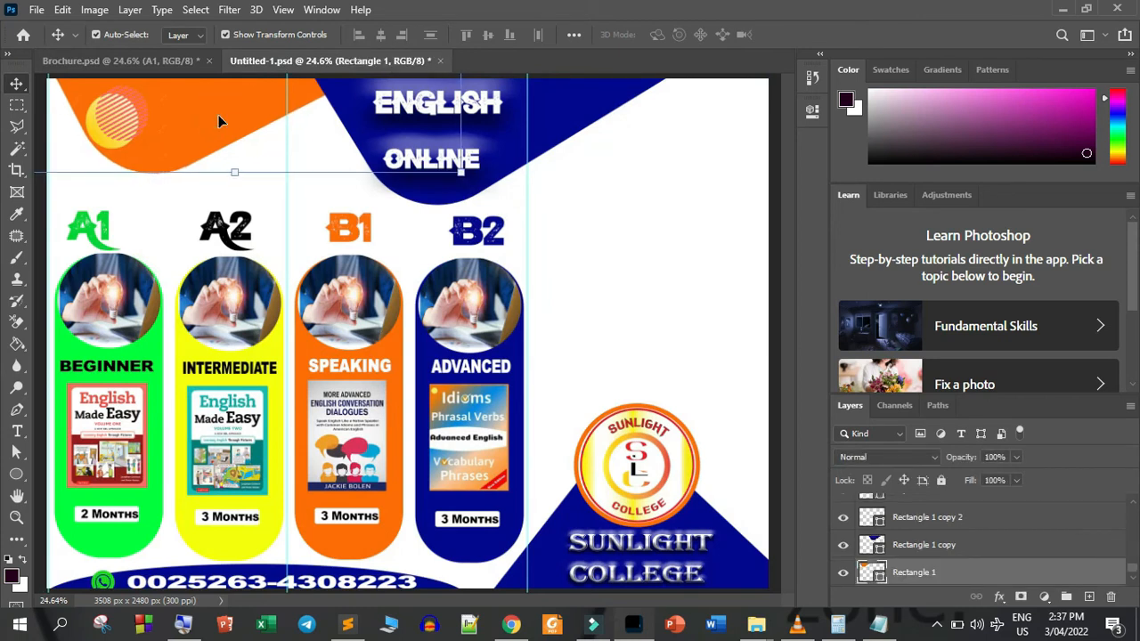
left_click(583, 241)
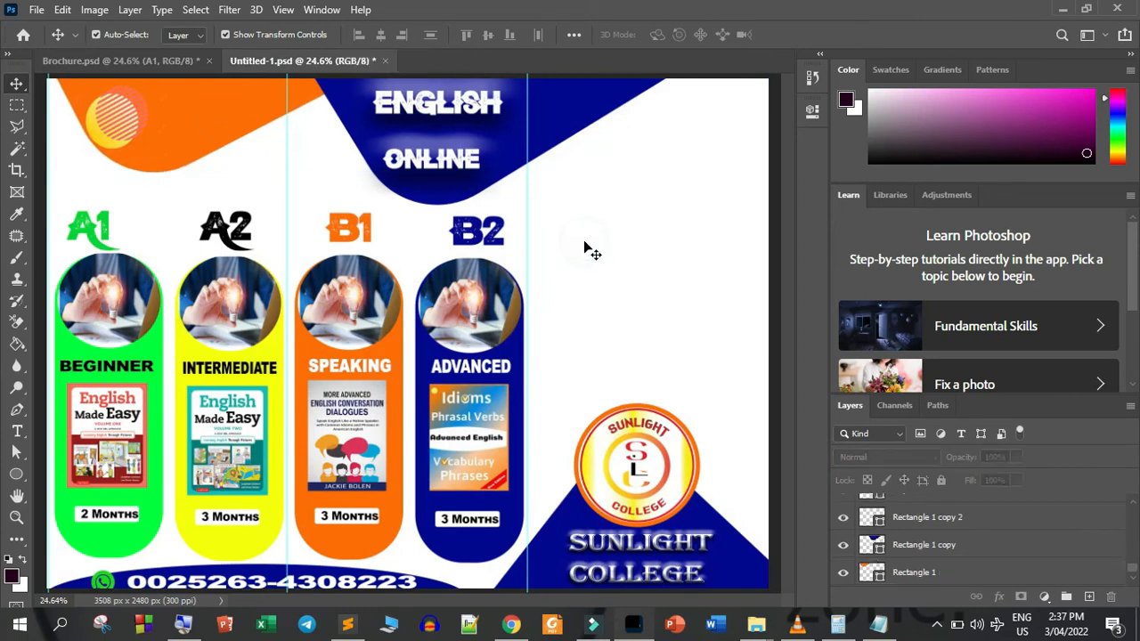
Select the background picture layer in Brochure.psd to identify which image it uses
left_click(141, 65)
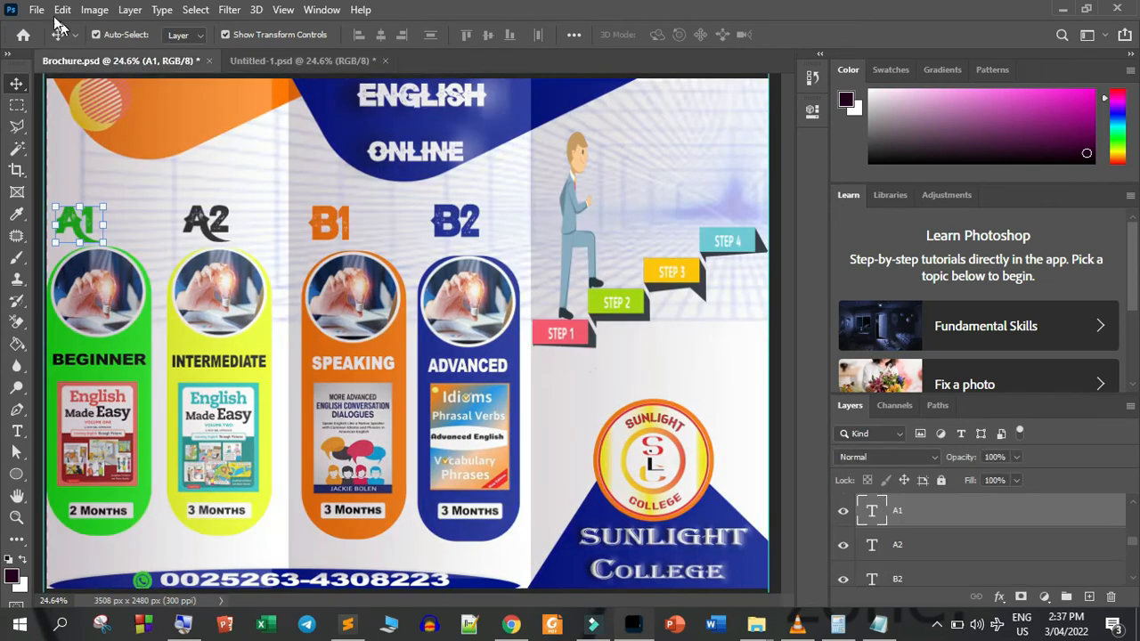
right_click(314, 171)
left_click(351, 191)
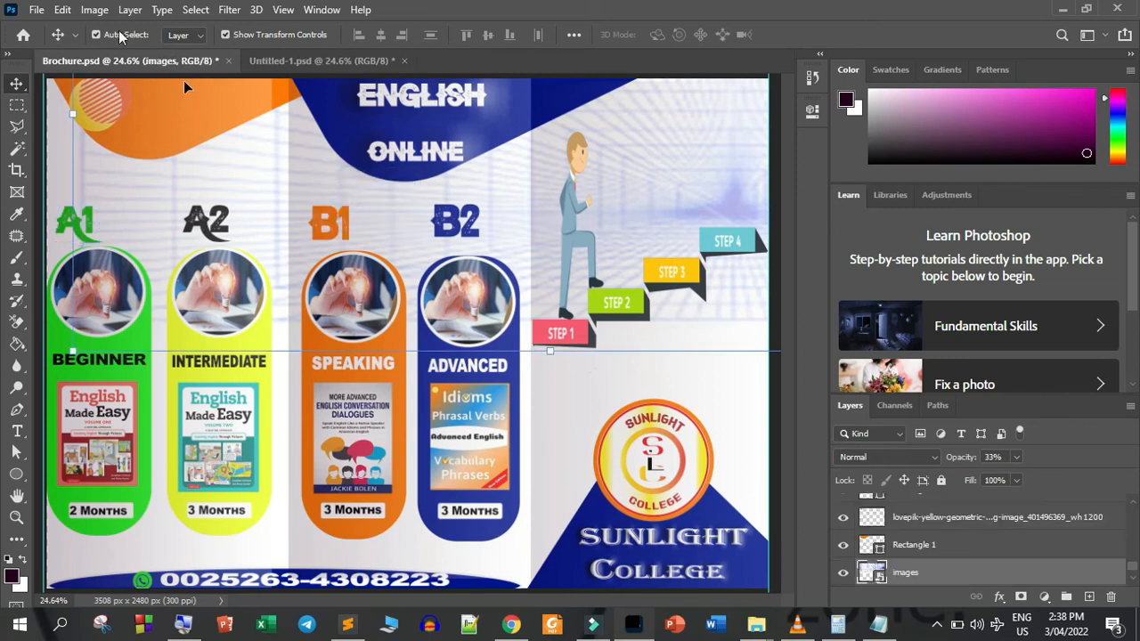
Place the blue perspective-grid picture "images" from the clip art photoshop folder as an embedded image in Untitled-1.psd
left_click(37, 10)
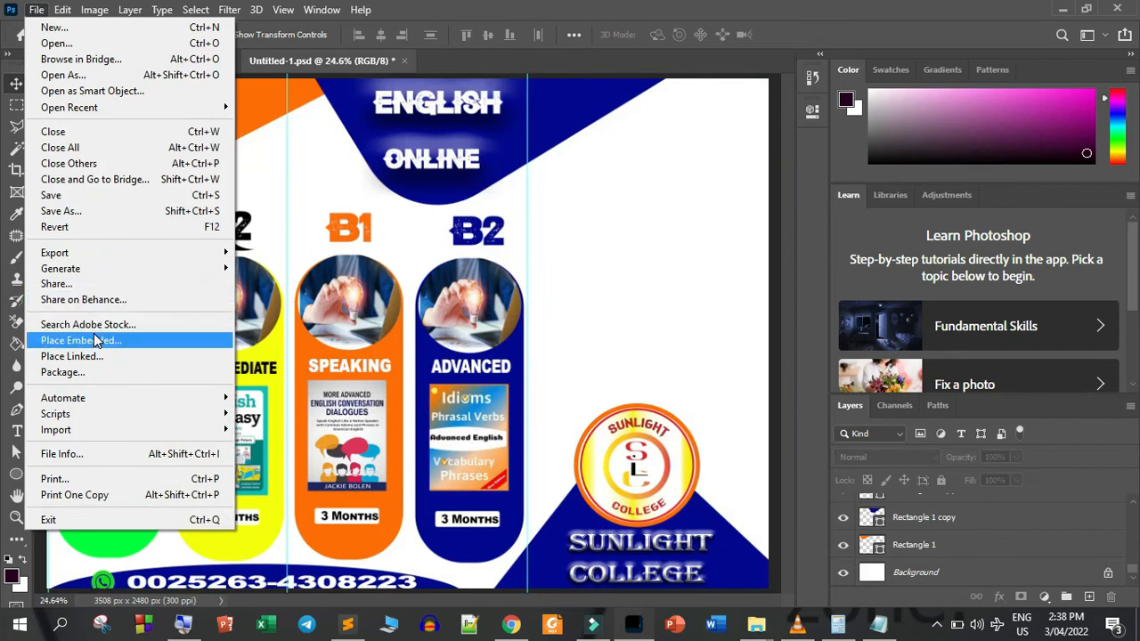
left_click(94, 339)
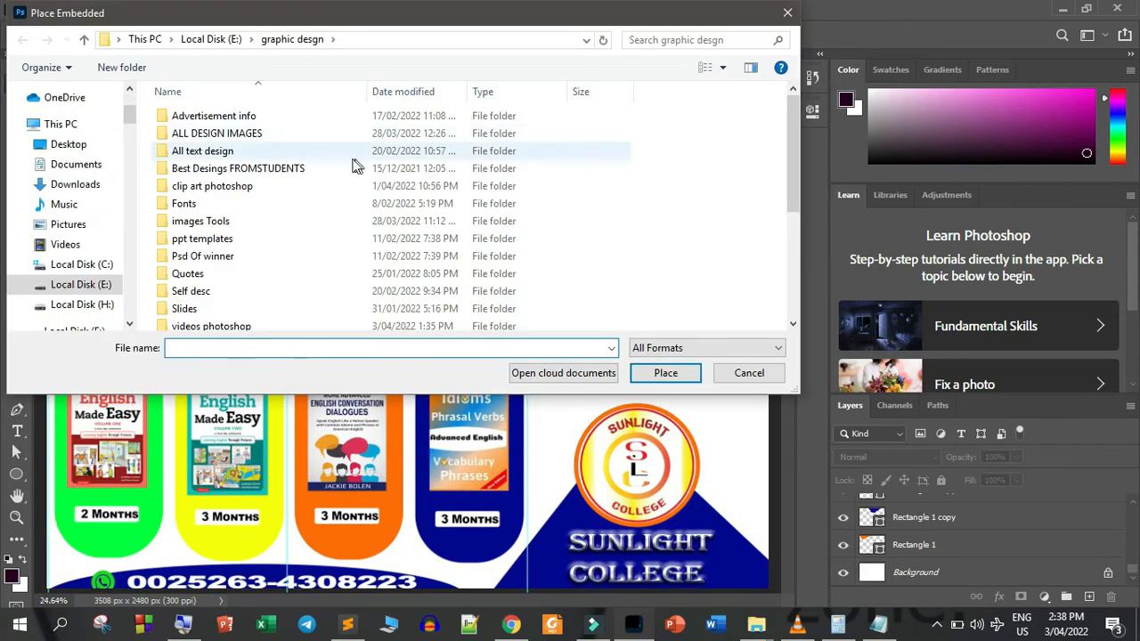
double_click(214, 186)
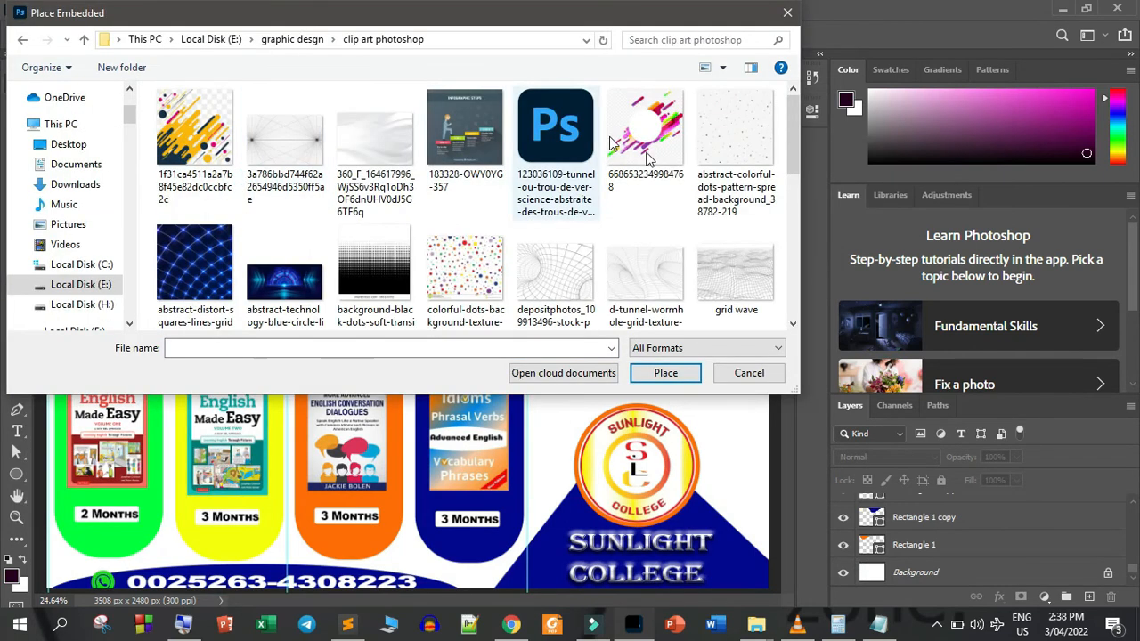
left_click_drag(794, 140, 777, 227)
scroll(778, 228, "down", 1)
left_click(285, 125)
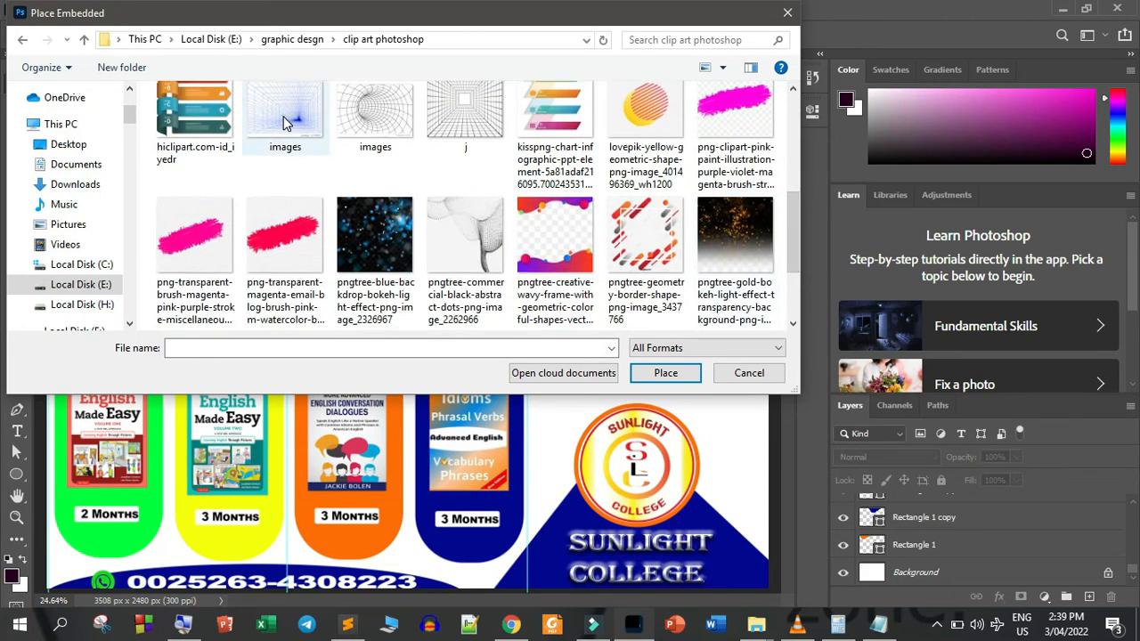
left_click(667, 373)
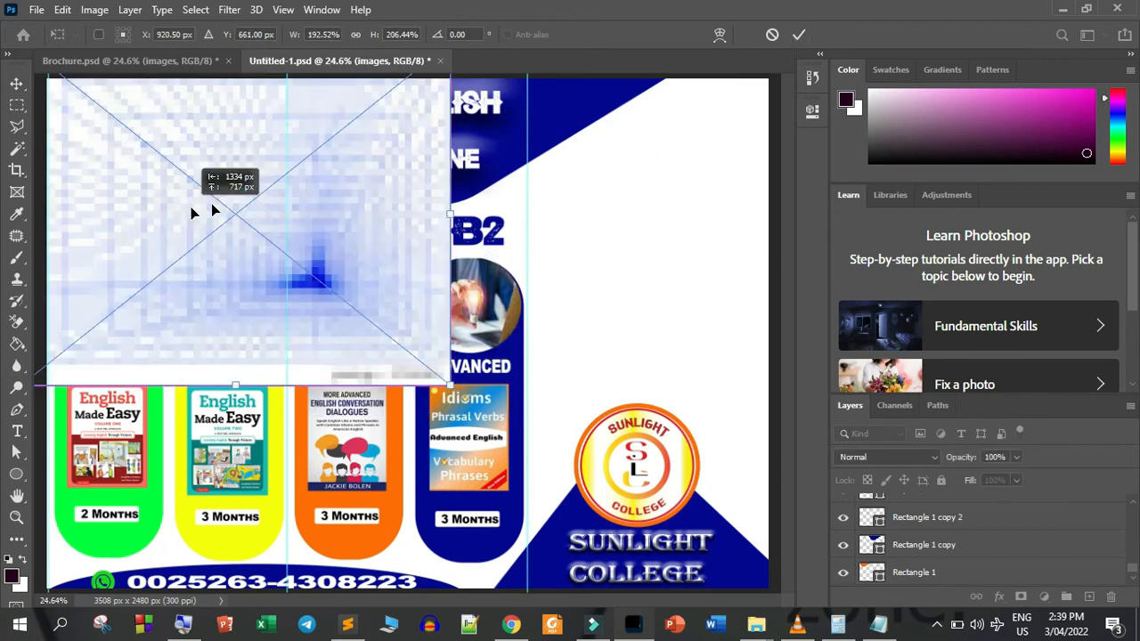
Enlarge the placed grid image over the upper part of the page and stretch it across all three panels to about 446% width
left_click_drag(189, 205, 215, 204)
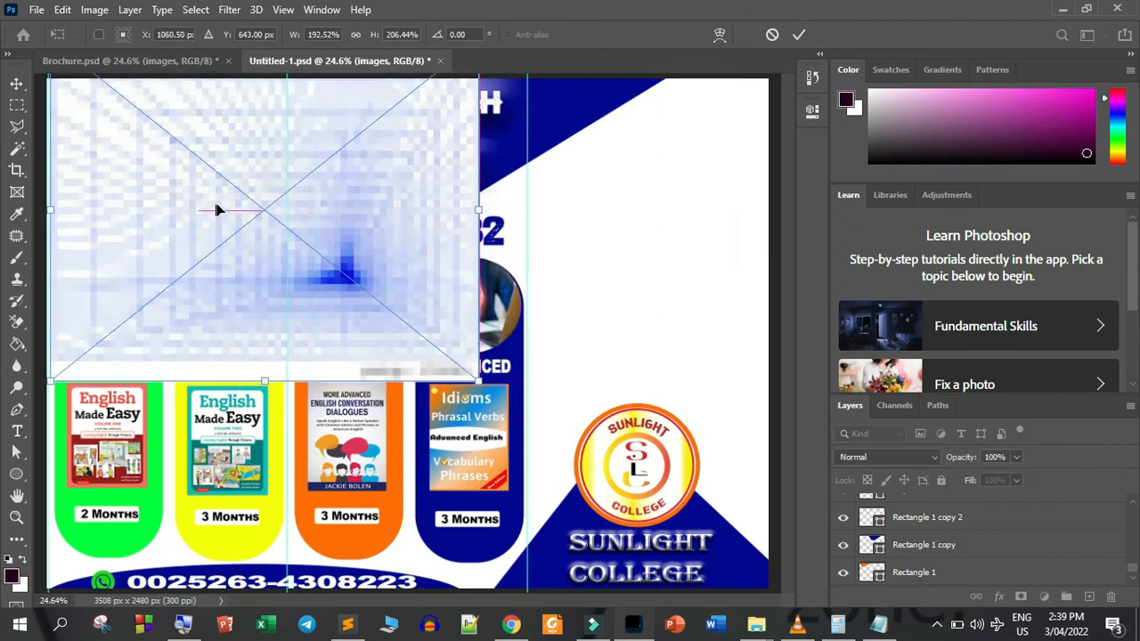
key("Return")
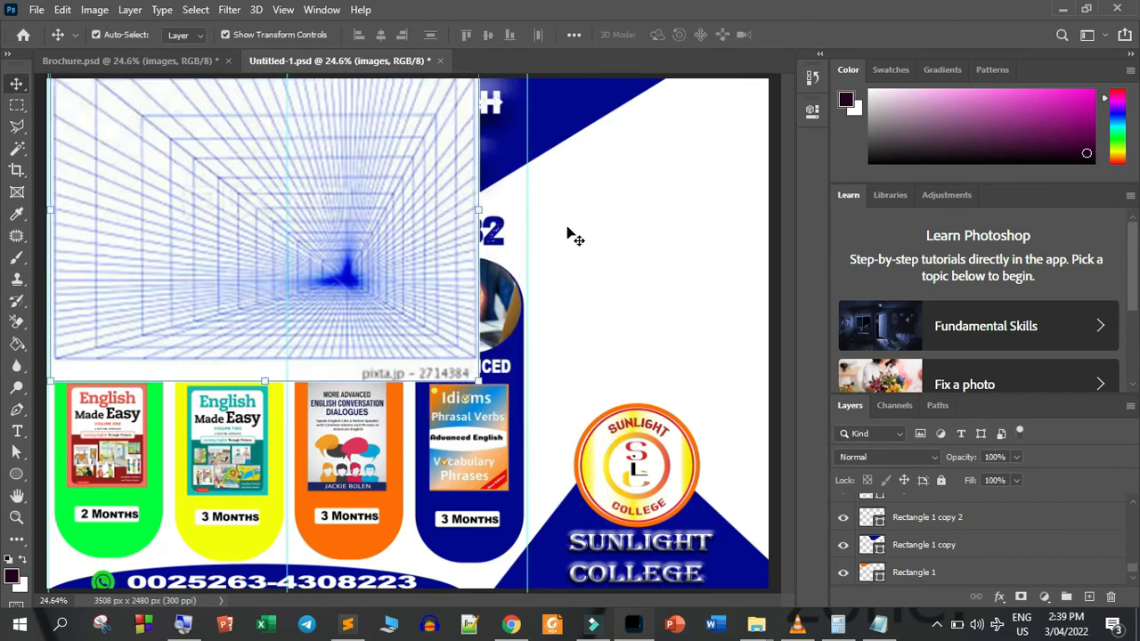
left_click_drag(476, 209, 1041, 259)
left_click(796, 34)
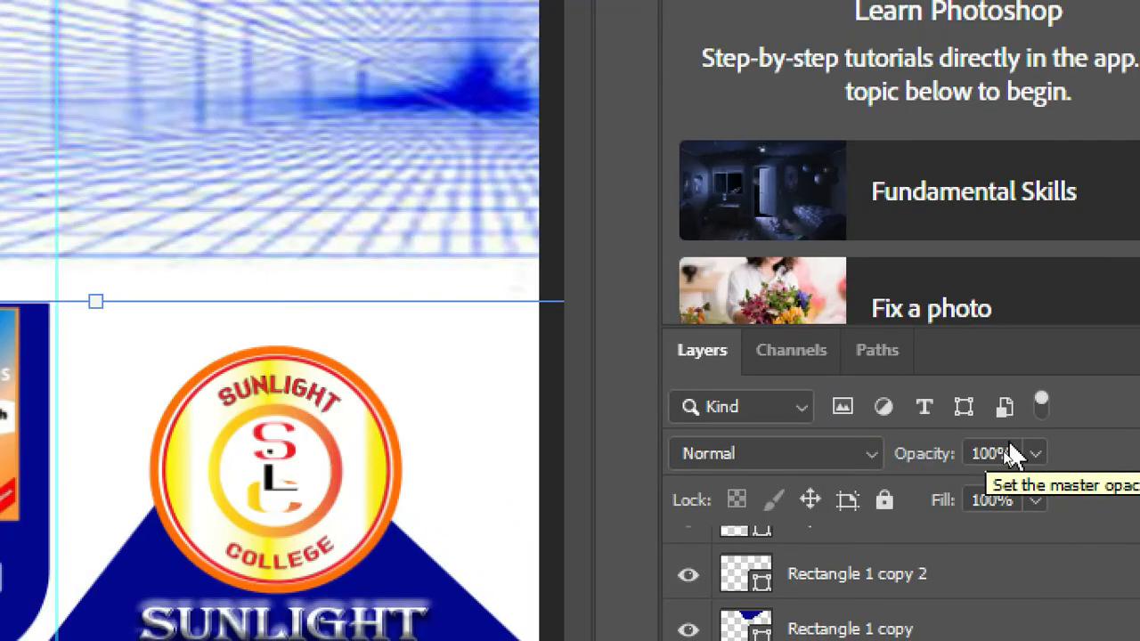
Set the grid image's opacity to 33% and reduce its height to about 194%
left_click(1003, 455)
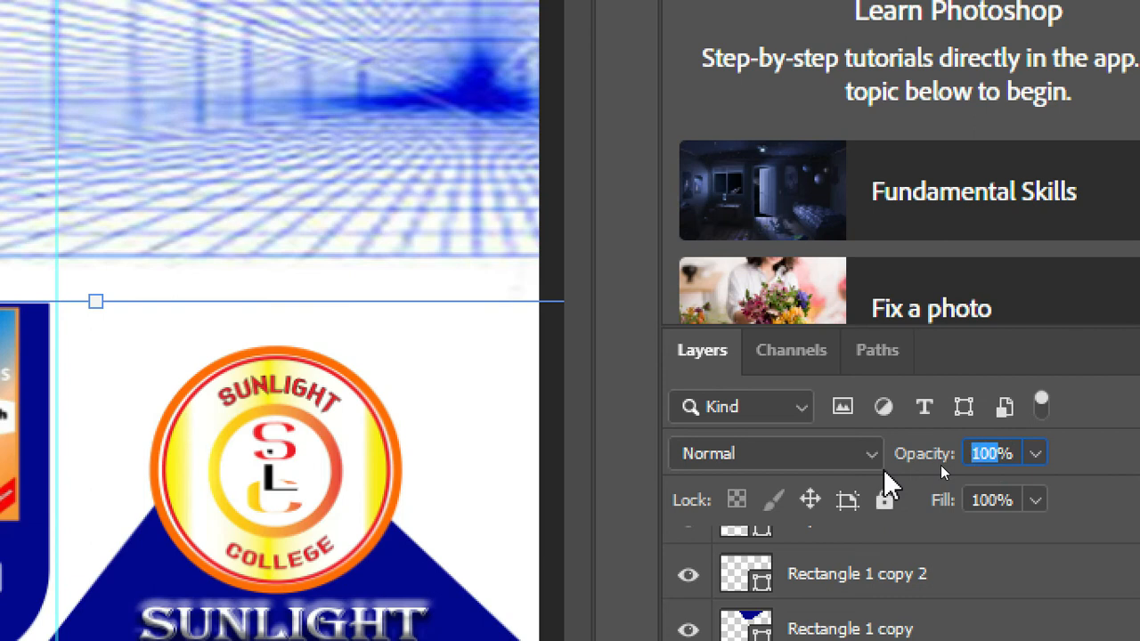
type("33")
key("Return")
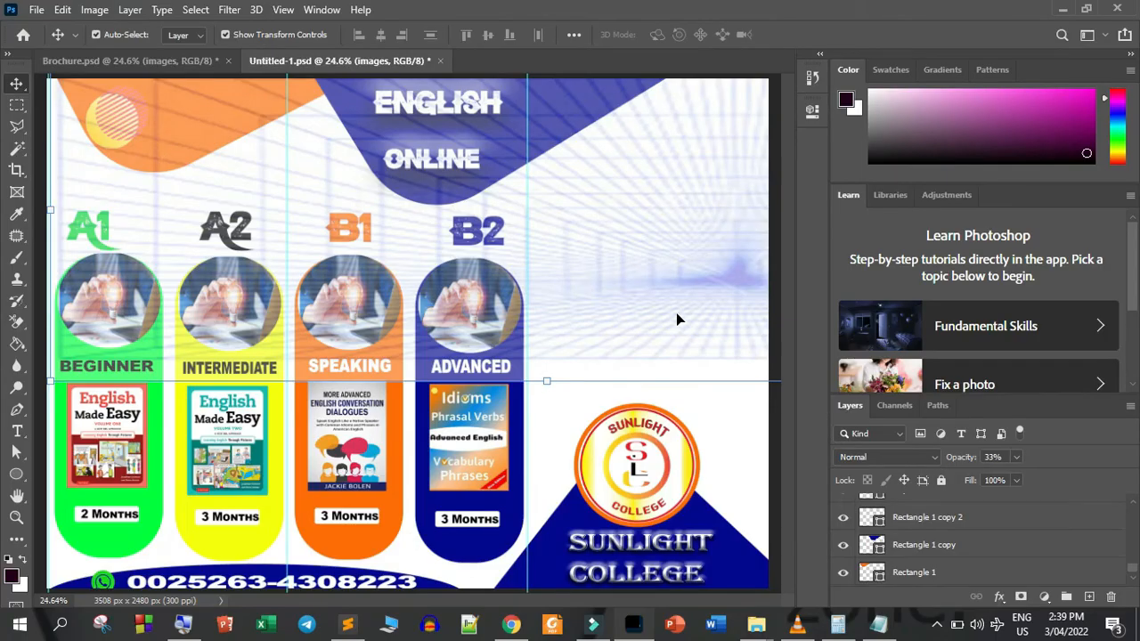
left_click_drag(541, 383, 543, 300)
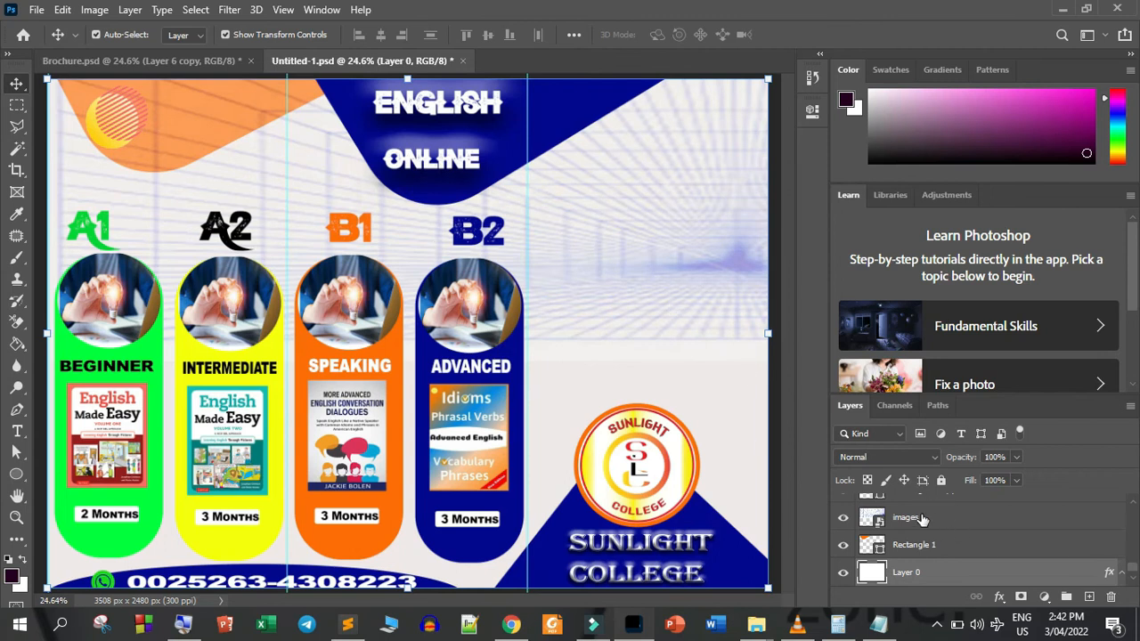
Reorder the images layer to sit directly beneath Rectangle 1 and lock it
left_click_drag(922, 519, 926, 557)
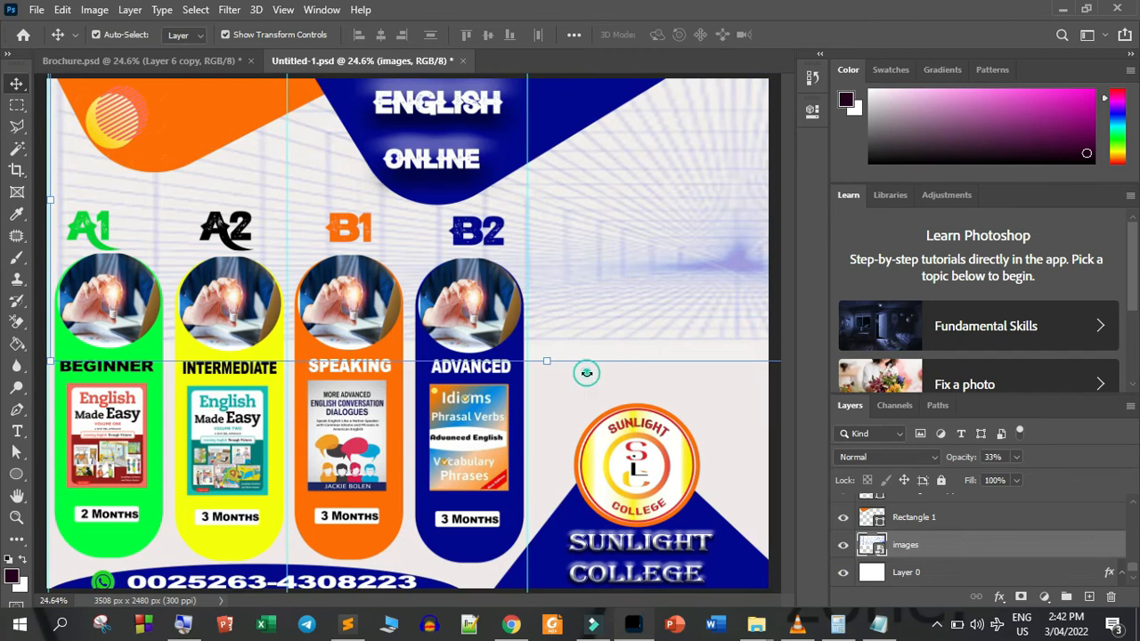
key("ctrl+t")
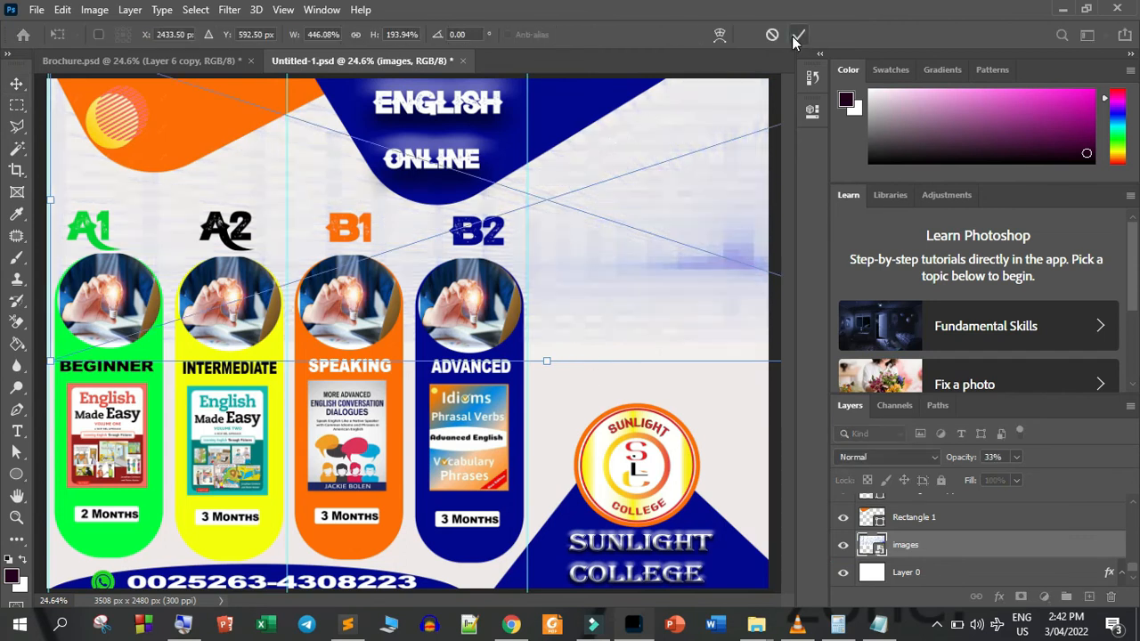
left_click(793, 36)
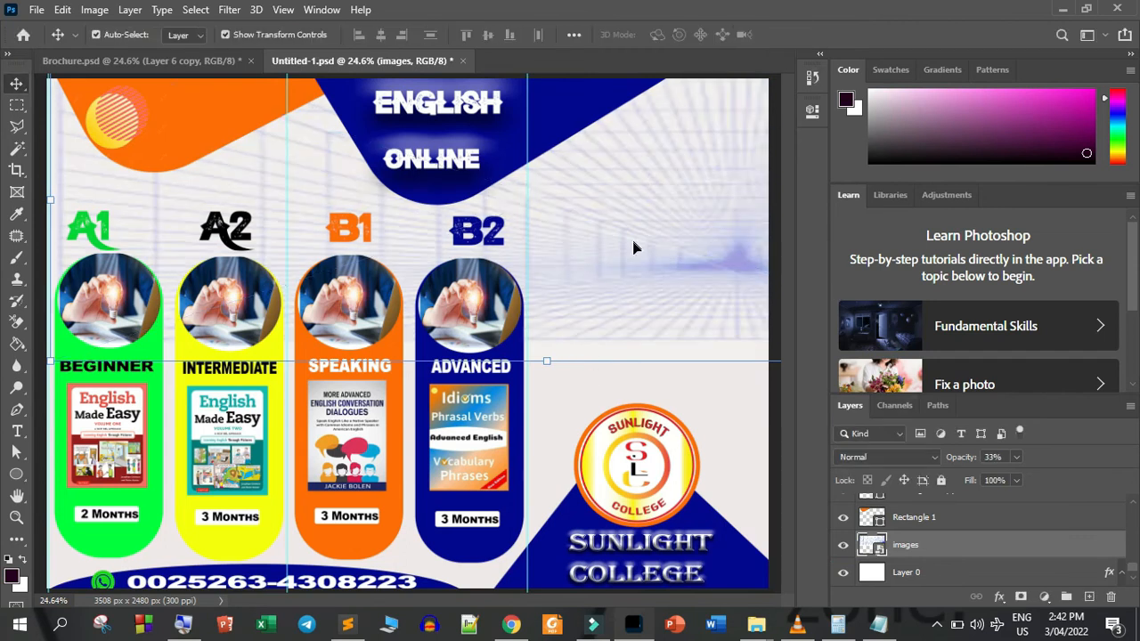
left_click(941, 480)
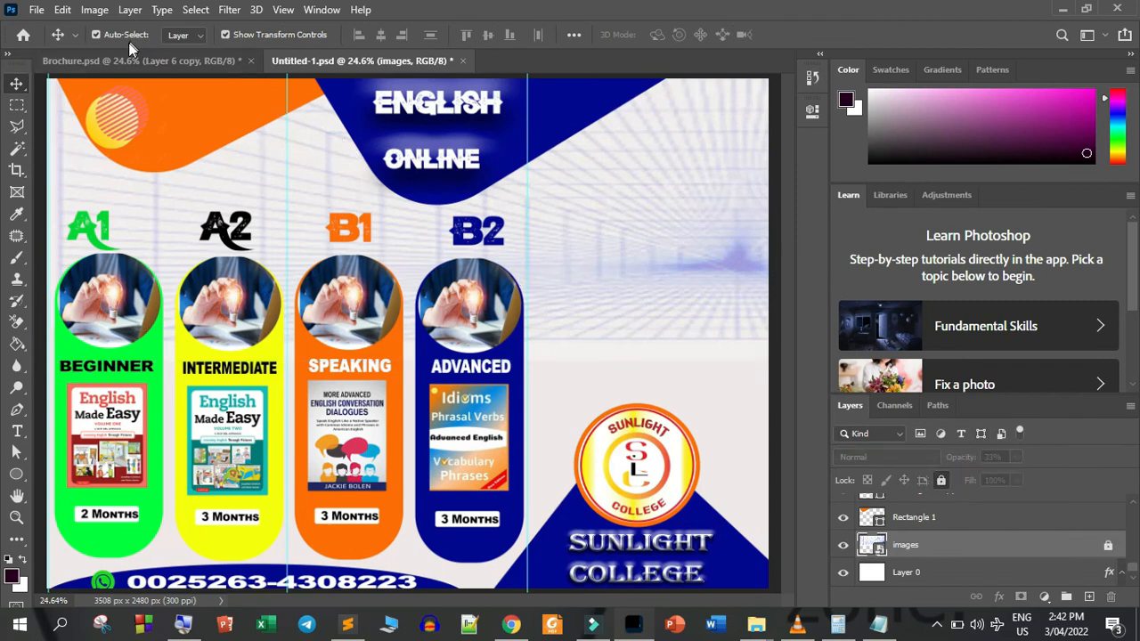
Copy the man climbing the STEP 1 to STEP 4 blocks from Brochure.psd into the third panel of Untitled-1.psd and lower it slightly
left_click(156, 62)
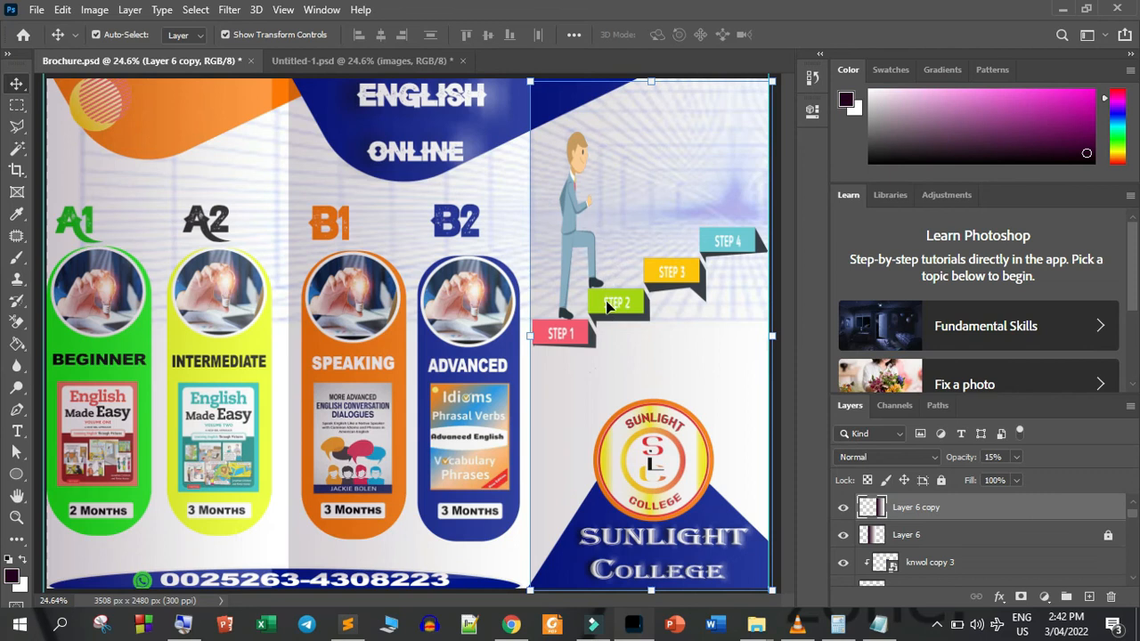
left_click_drag(607, 307, 439, 102)
left_click(341, 60)
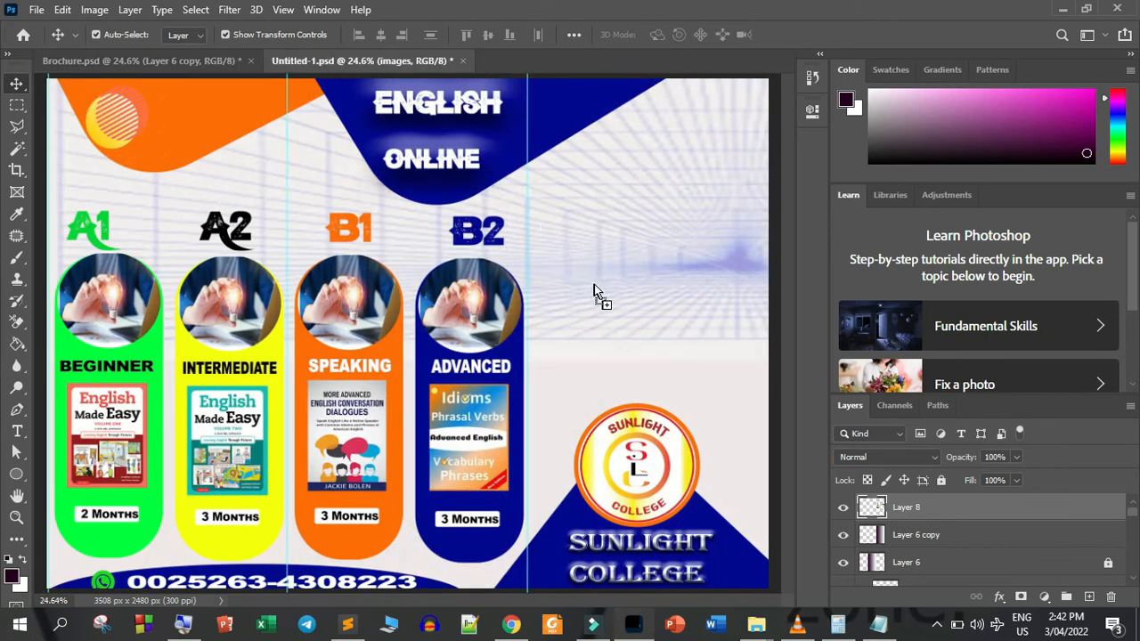
left_click_drag(600, 300, 670, 285)
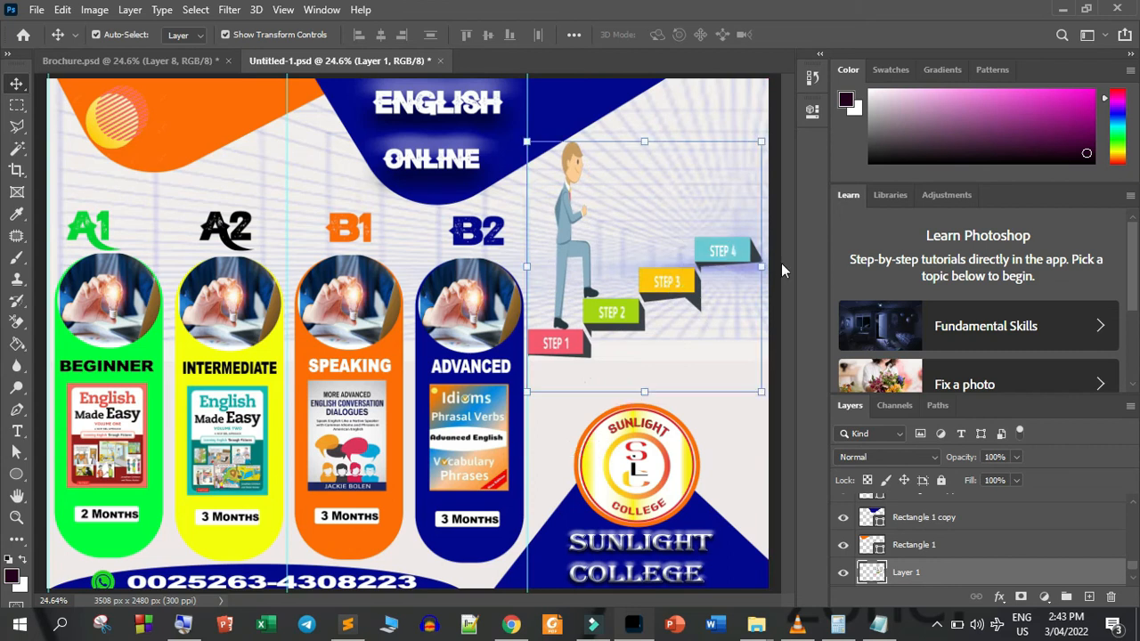
left_click_drag(622, 321, 622, 354)
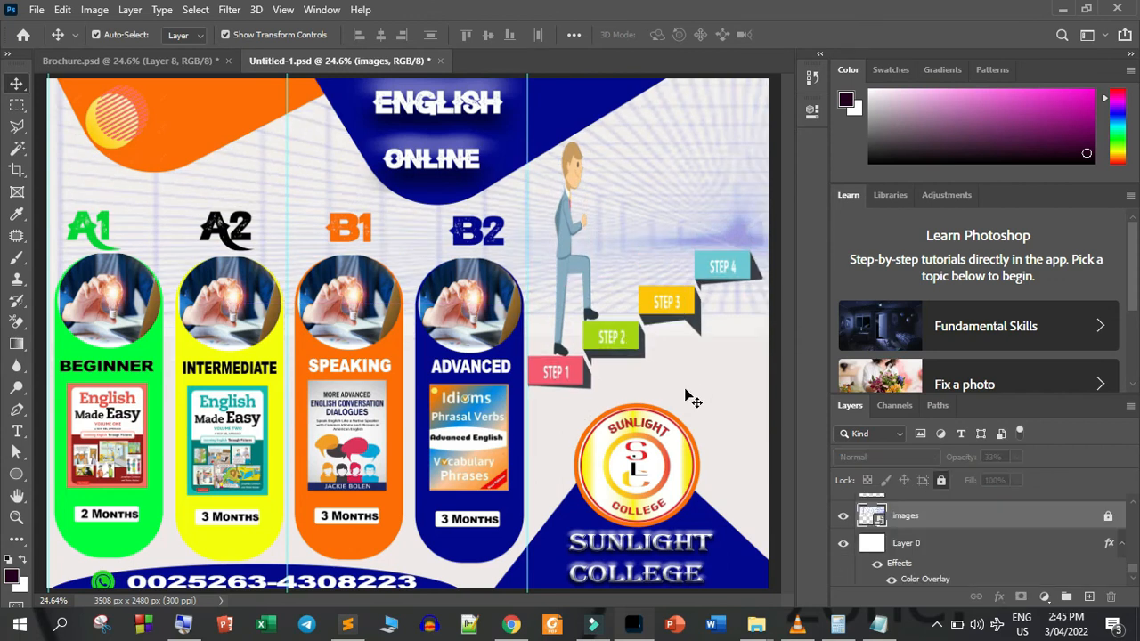
left_click(689, 396)
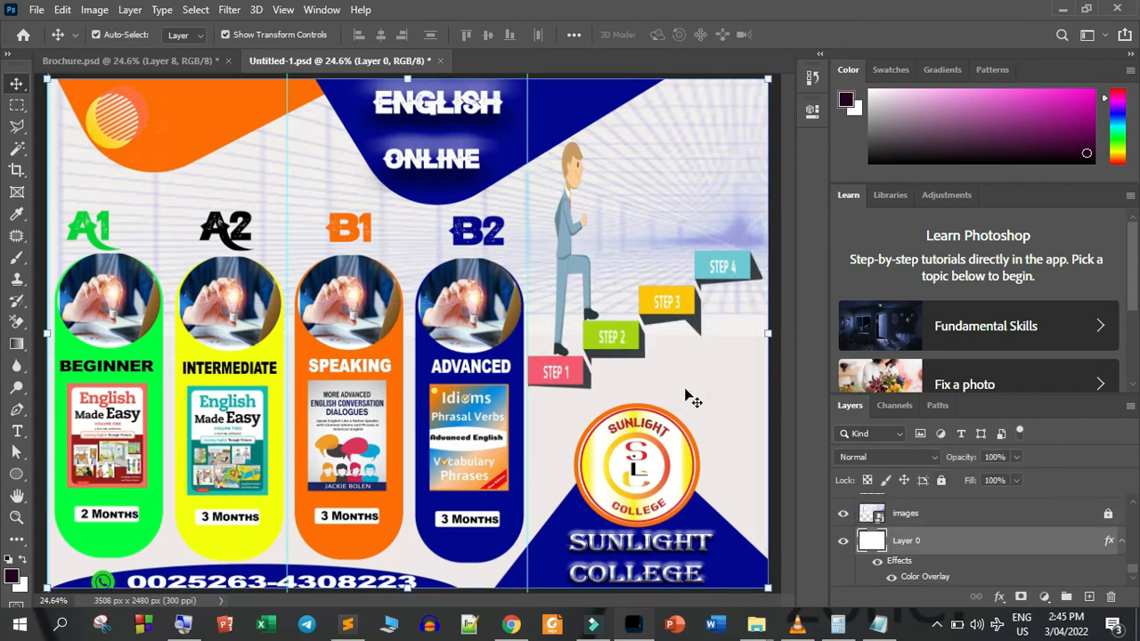
Add a new empty layer above the B2 text layer
left_click_drag(1133, 576, 1133, 517)
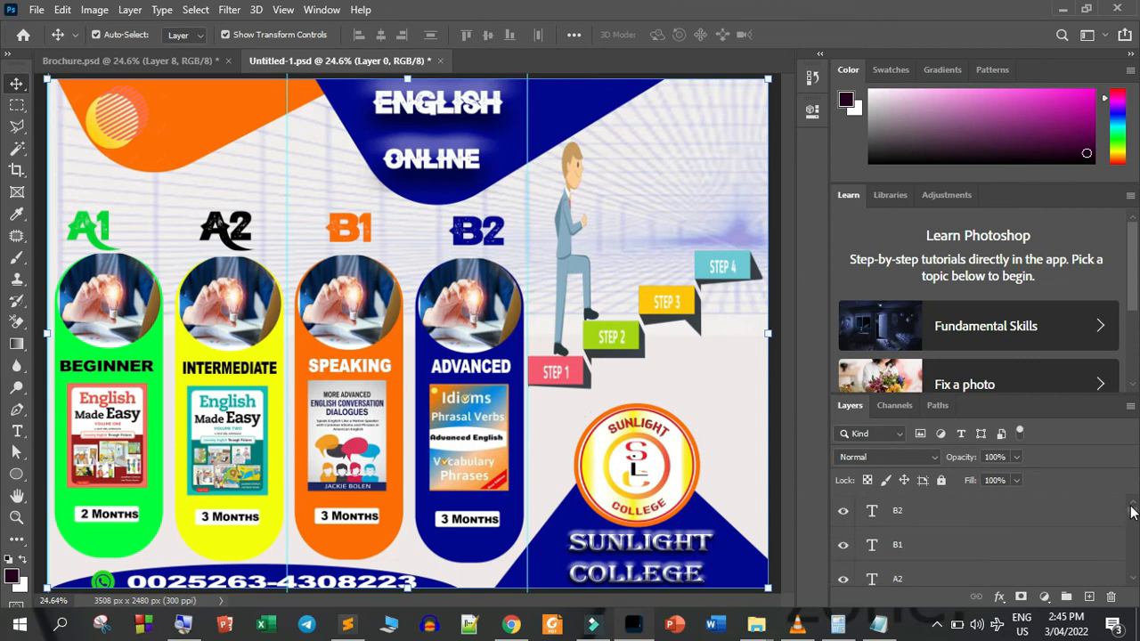
left_click(1044, 504)
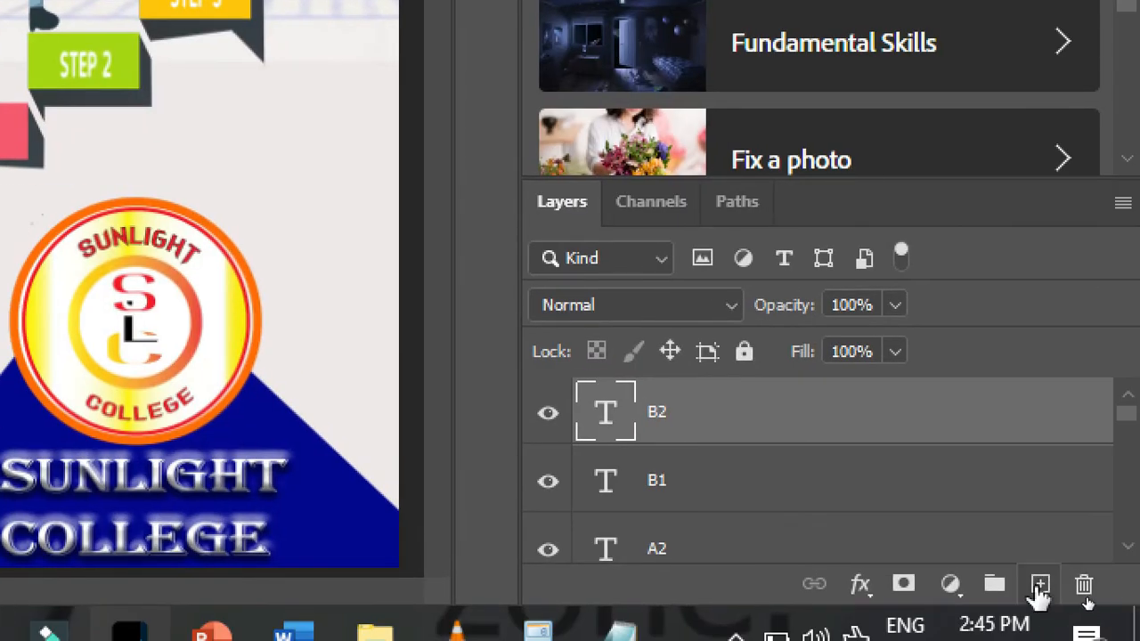
left_click(1039, 586)
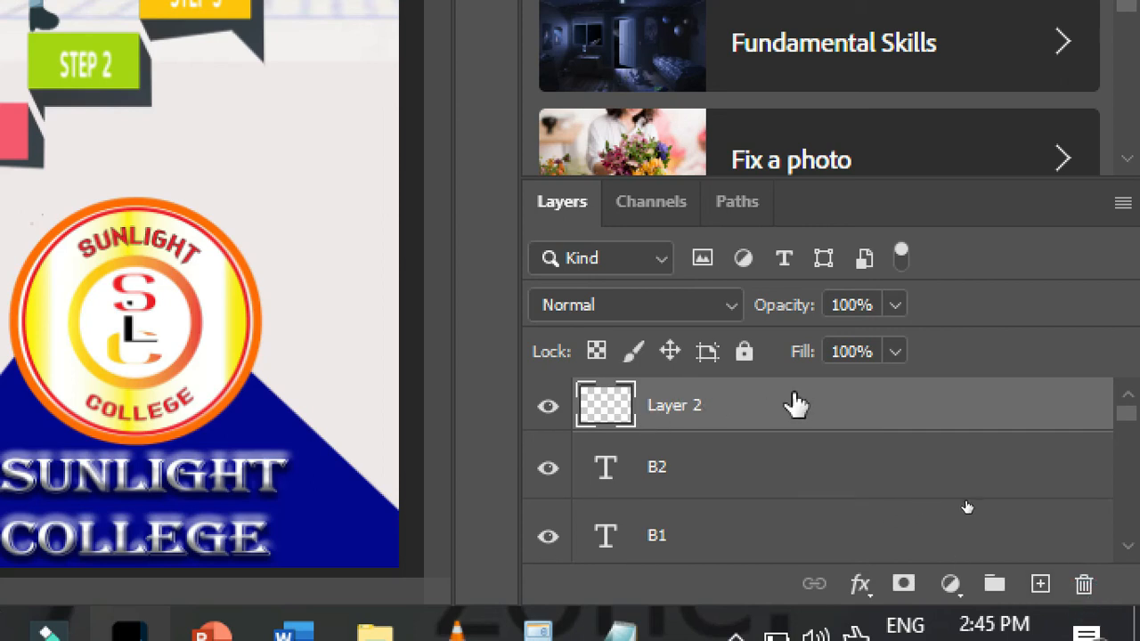
Select the whole first panel, from the page's left edge to the first guide, with the Rectangular Marquee tool
key("super")
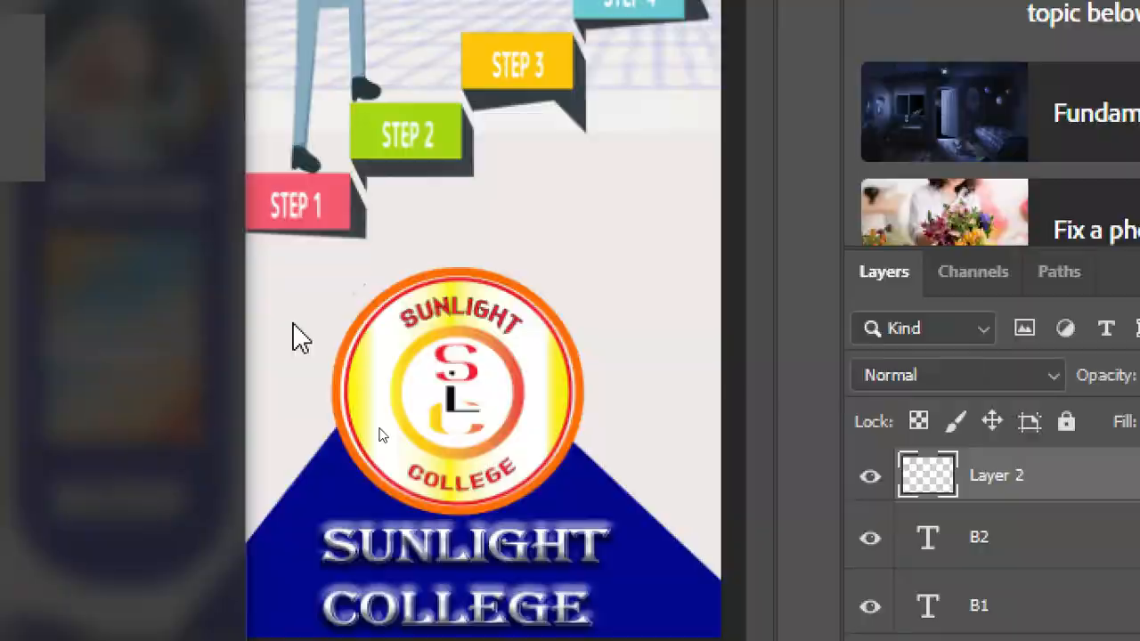
key("super")
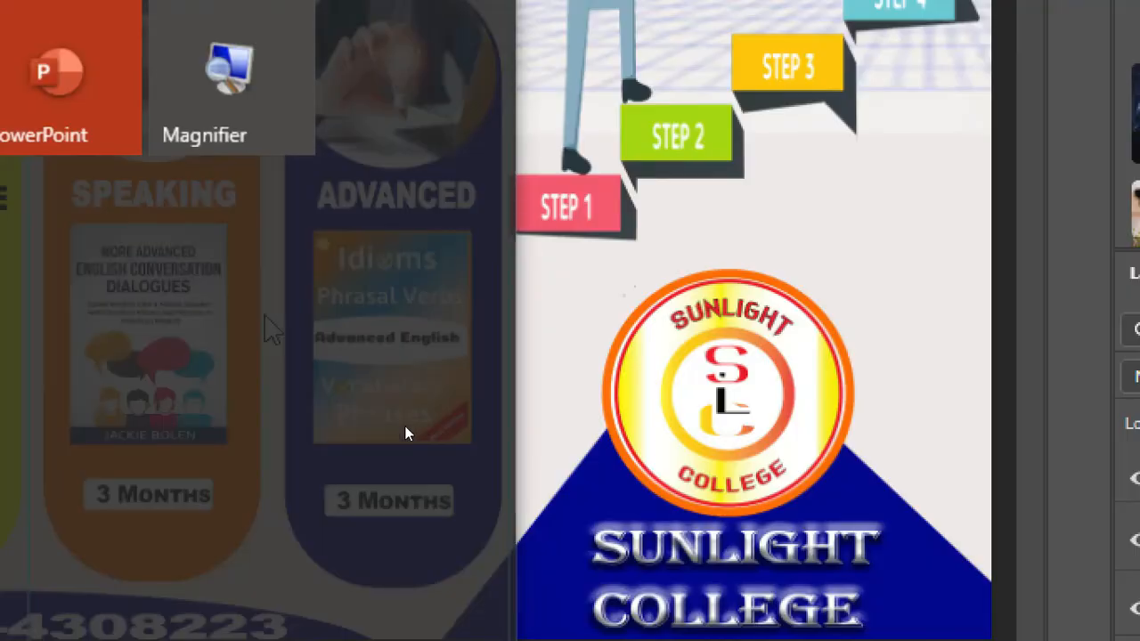
key("super+minus")
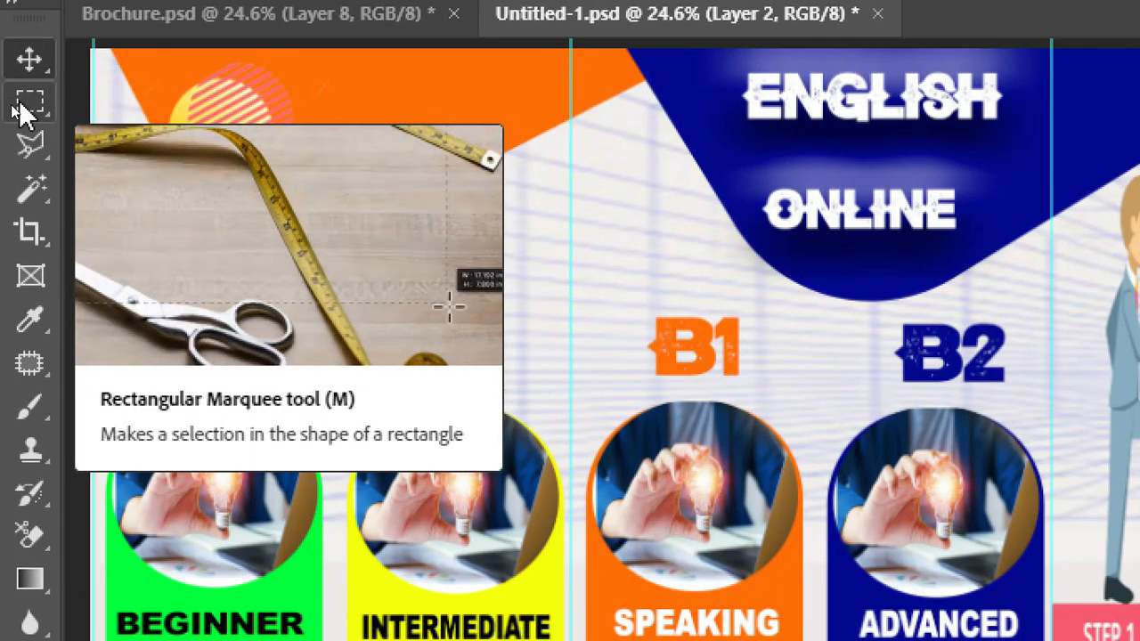
right_click(27, 106)
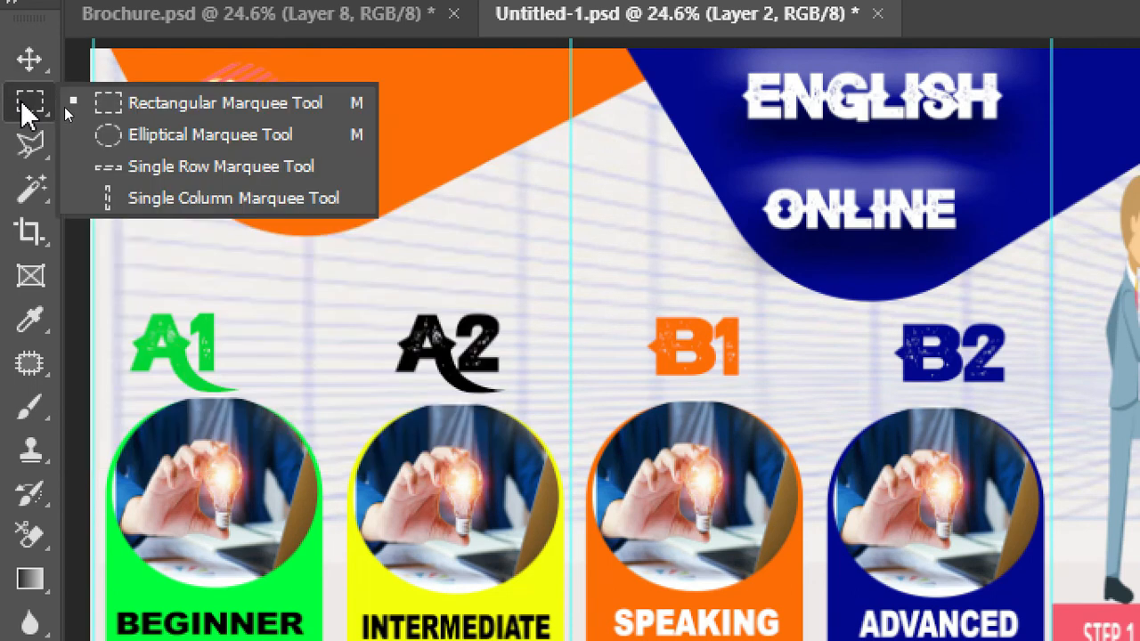
left_click(171, 103)
left_click_drag(92, 52, 543, 640)
left_click_drag(552, 570, 567, 579)
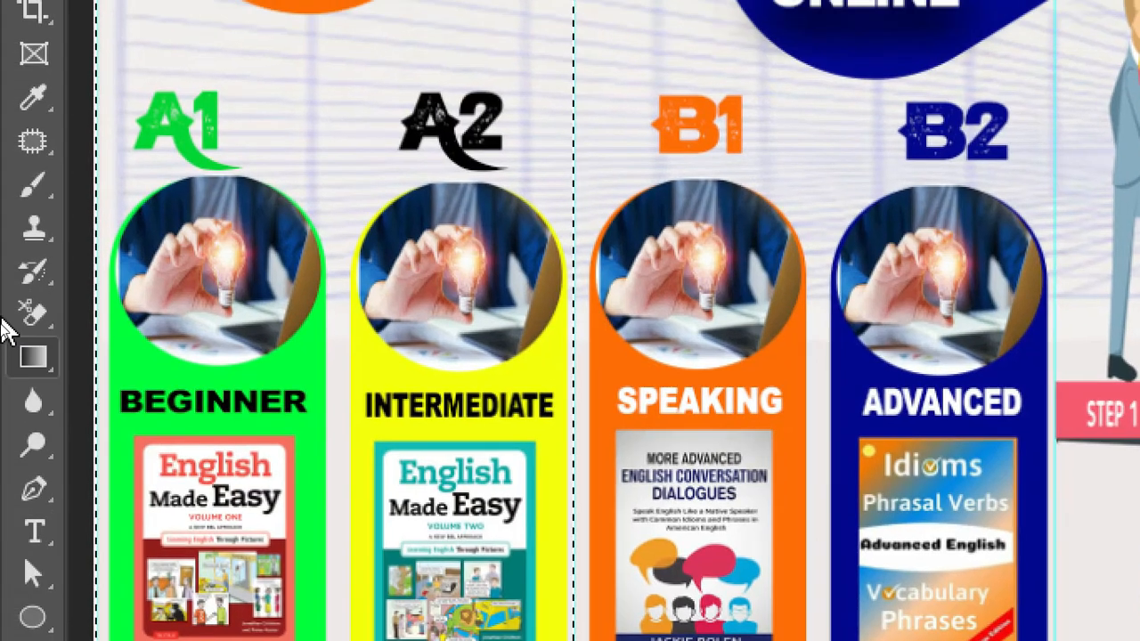
Fill the selected panel with a horizontal linear gradient, darkest at the page's outer edge and fading toward the first fold
right_click(32, 357)
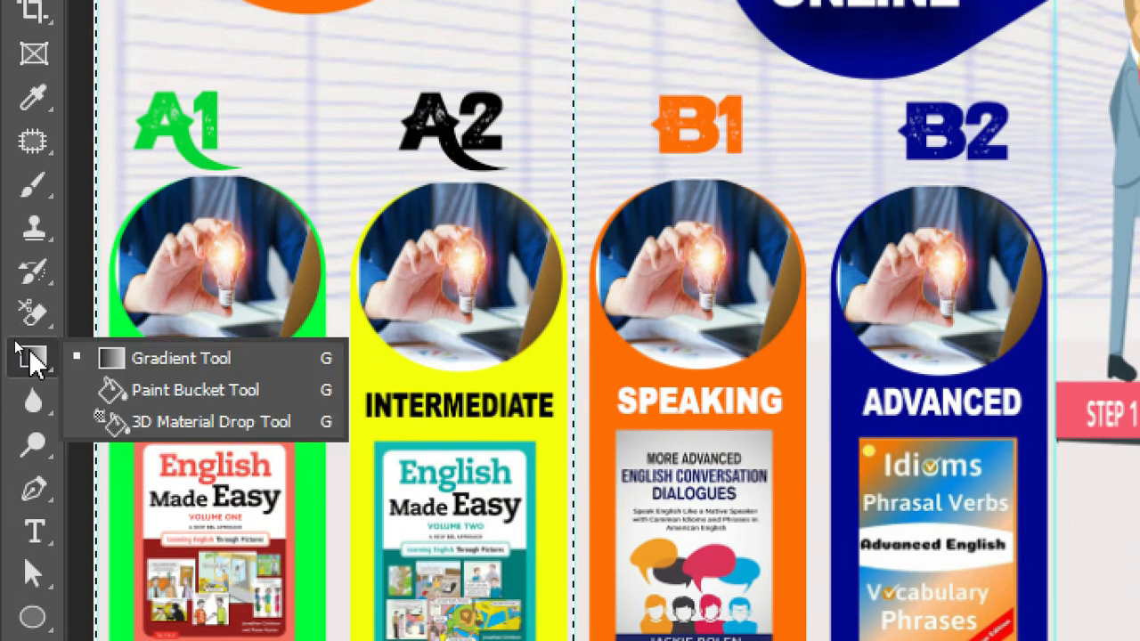
left_click(141, 361)
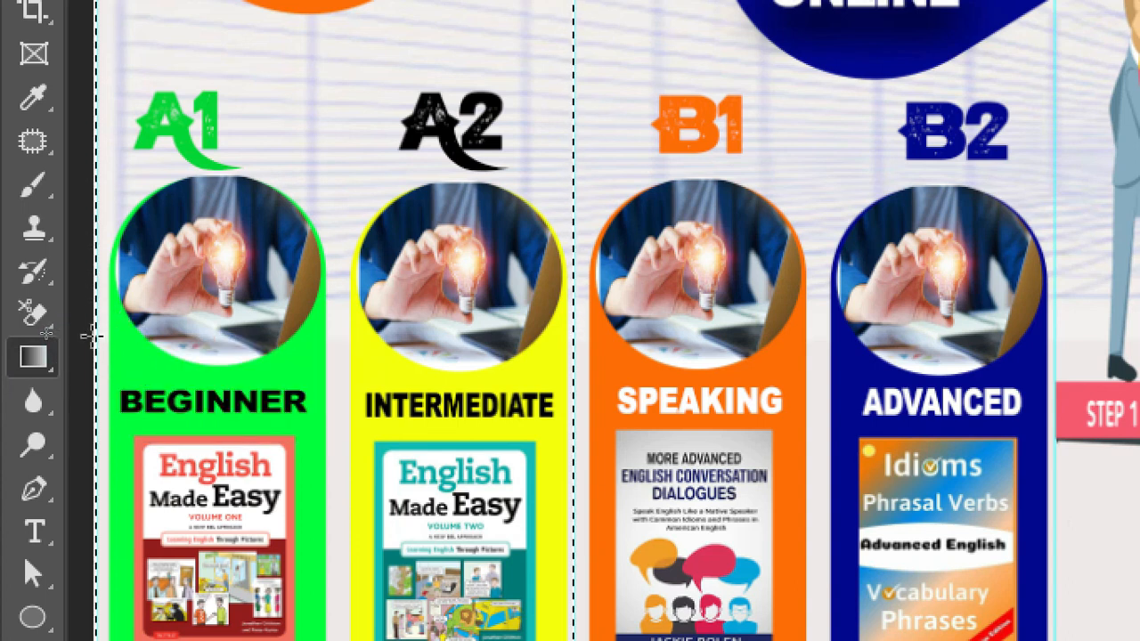
mouse_move(96, 339)
left_mouse_down()
mouse_move(605, 343)
mouse_move(573, 330)
left_mouse_up()
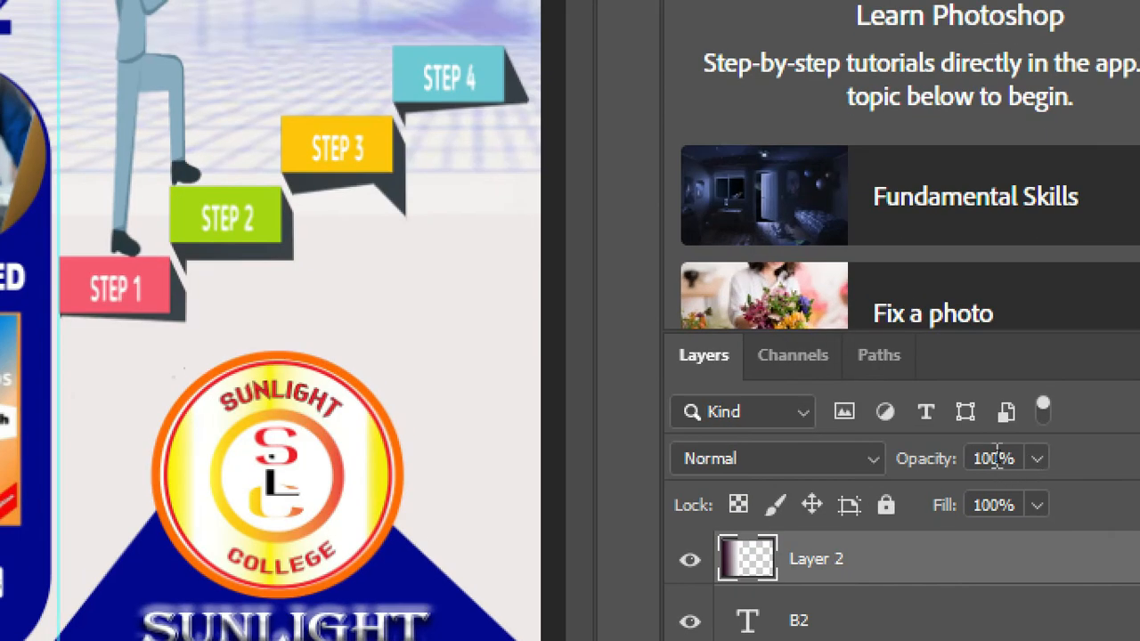
Set the gradient layer's opacity to 25% and deselect the panel
left_click(995, 458)
type("85")
key("Return")
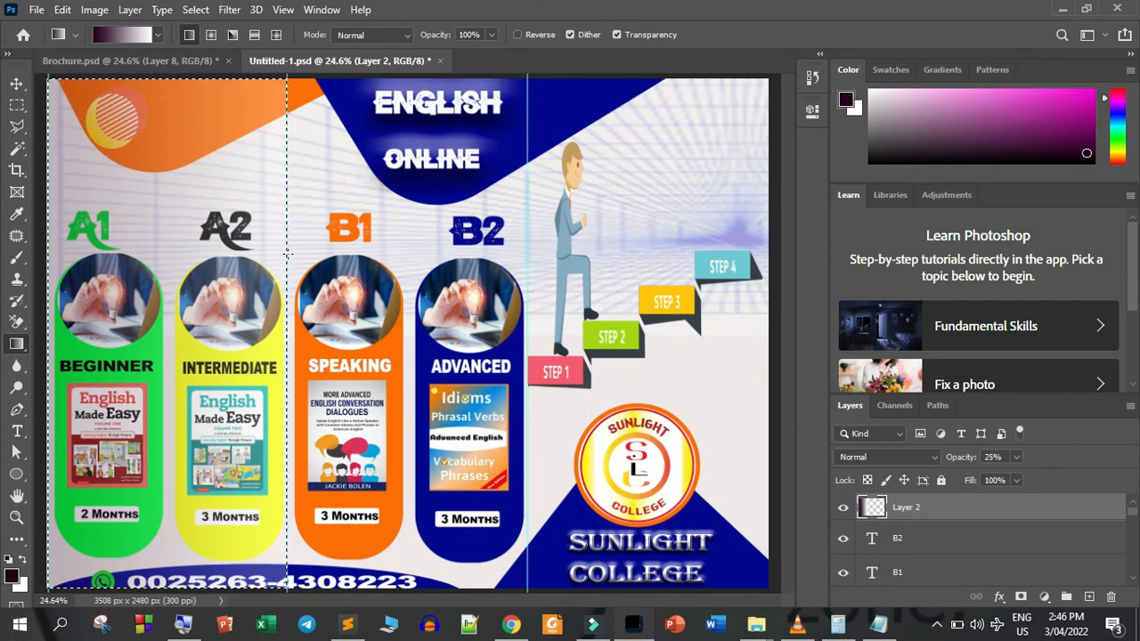
key("ctrl+d")
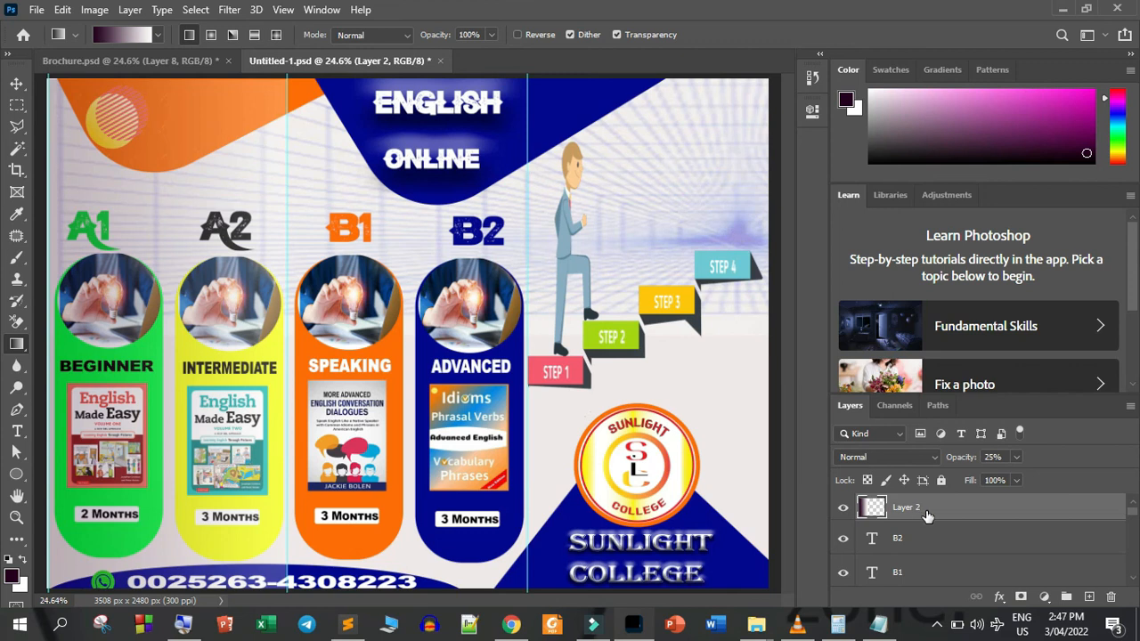
Duplicate the first panel's gradient shading layer and move the copy over the middle panel, between the two fold guides
key("ctrl+j")
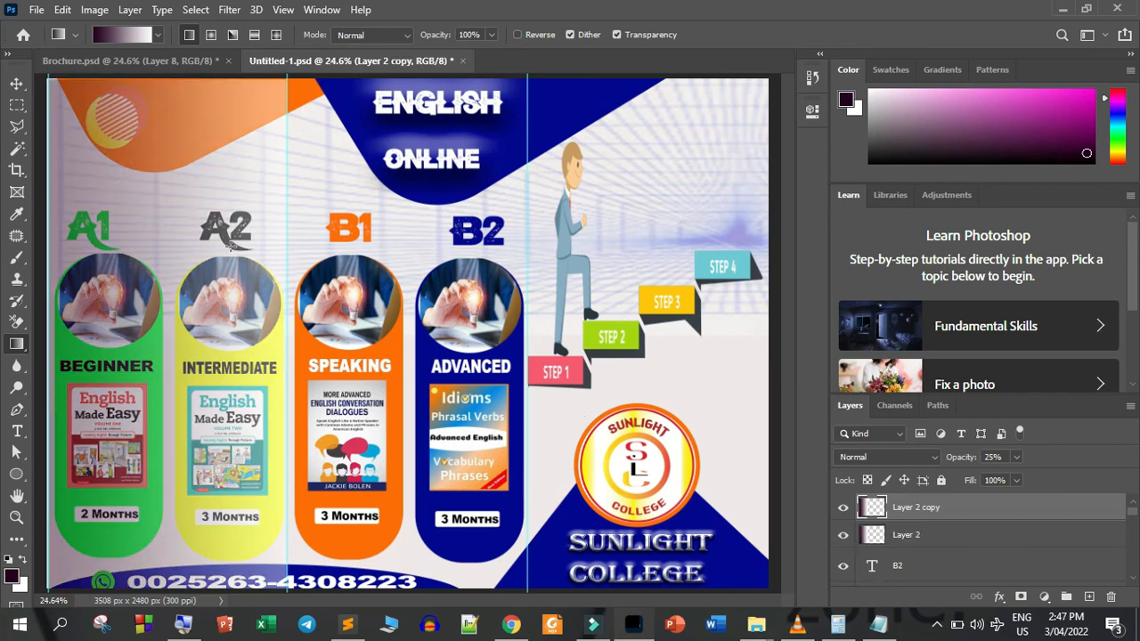
key("v")
left_click_drag(193, 178, 430, 176)
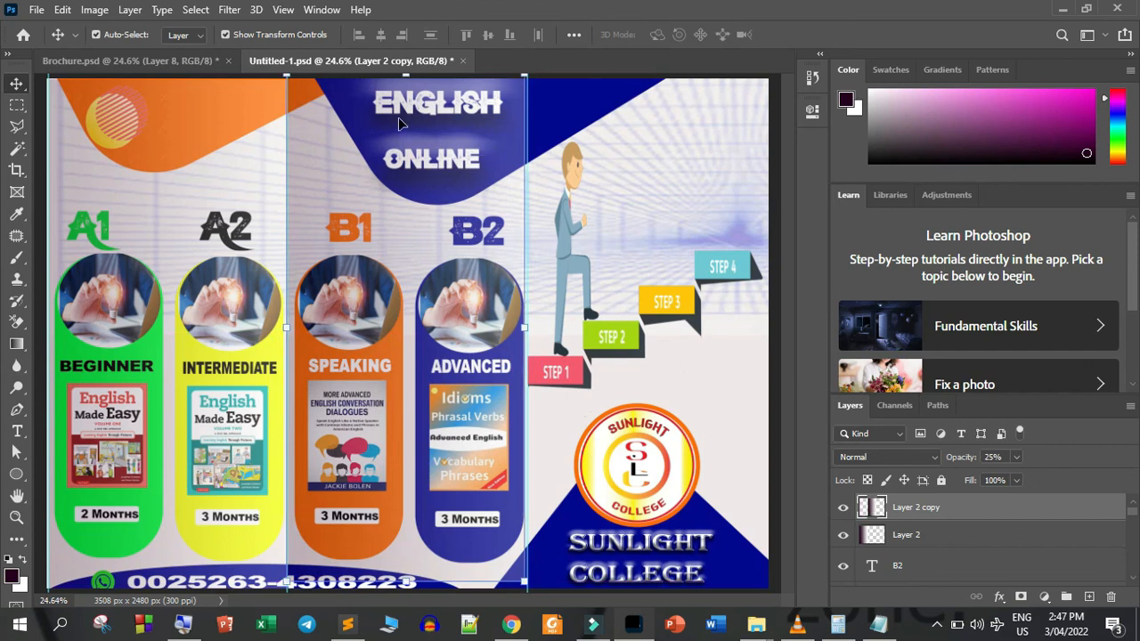
Duplicate the middle panel's gradient shading and move the new copy over the third panel, starting at the second fold guide
key("ctrl+j")
left_click_drag(397, 196, 397, 195)
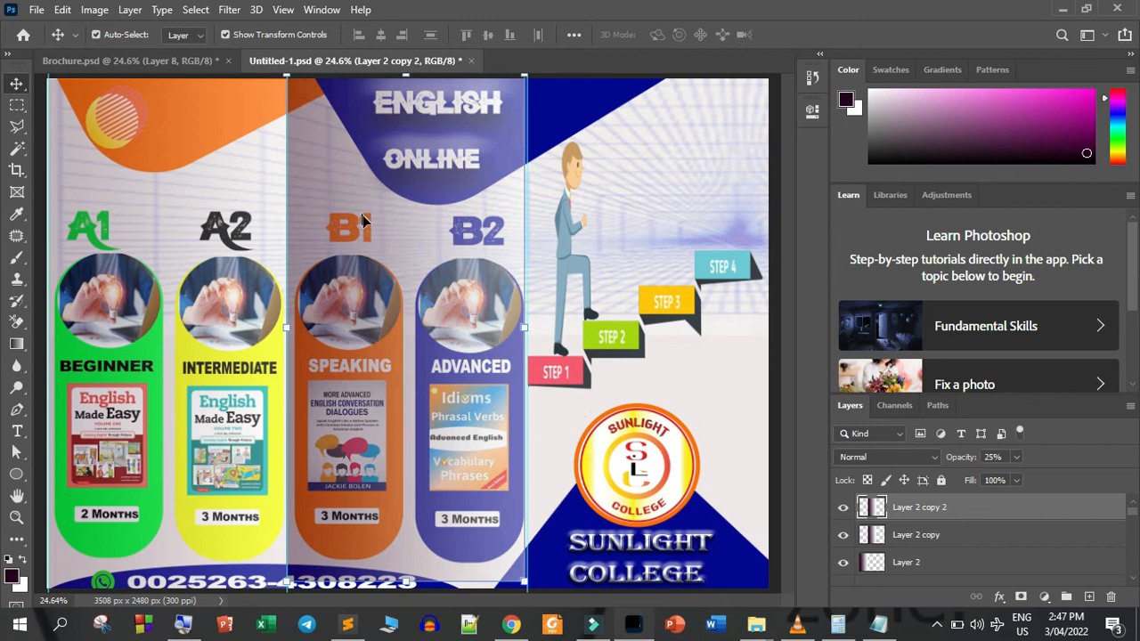
left_click_drag(377, 234, 618, 236)
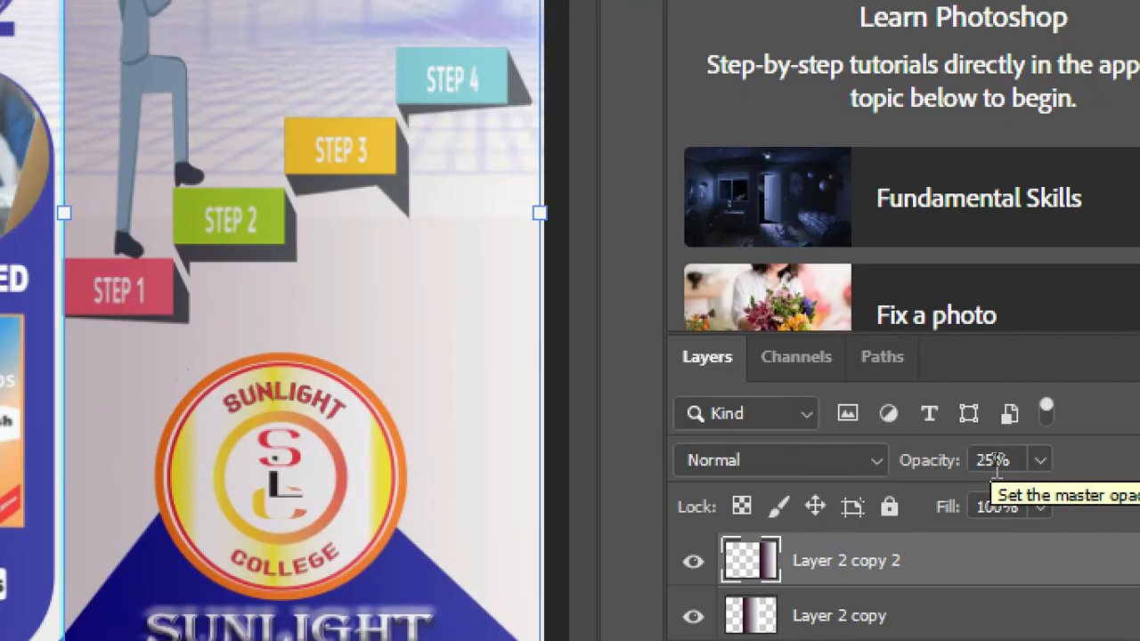
Set the third panel's gradient shading layer to 22% opacity and turn off the display of transform controls
left_click(1004, 453)
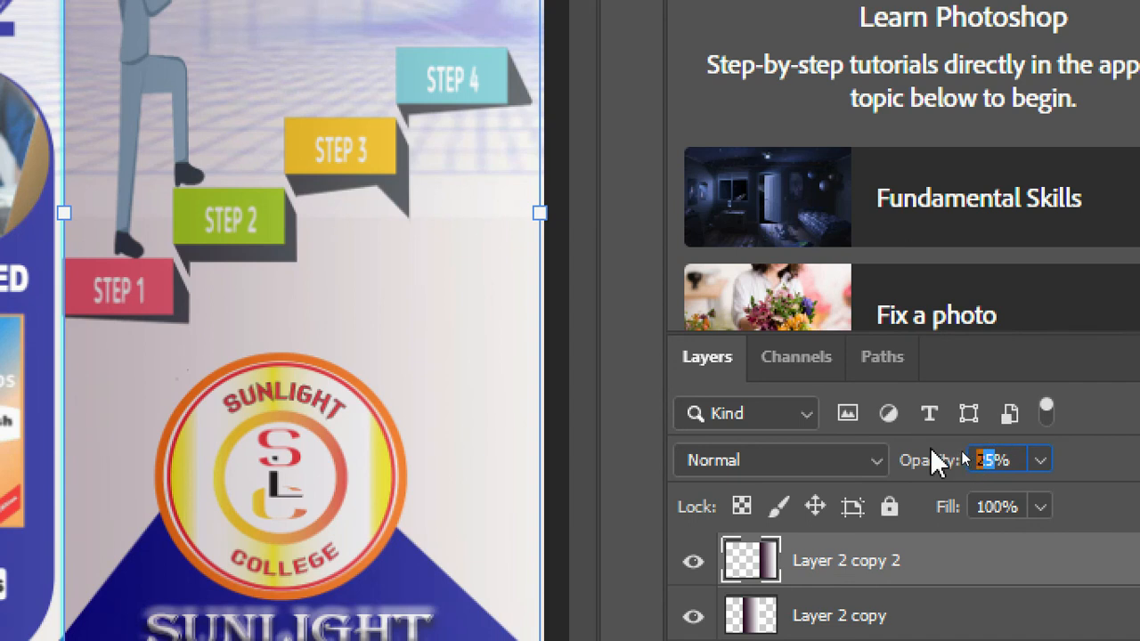
type("22")
key("Return")
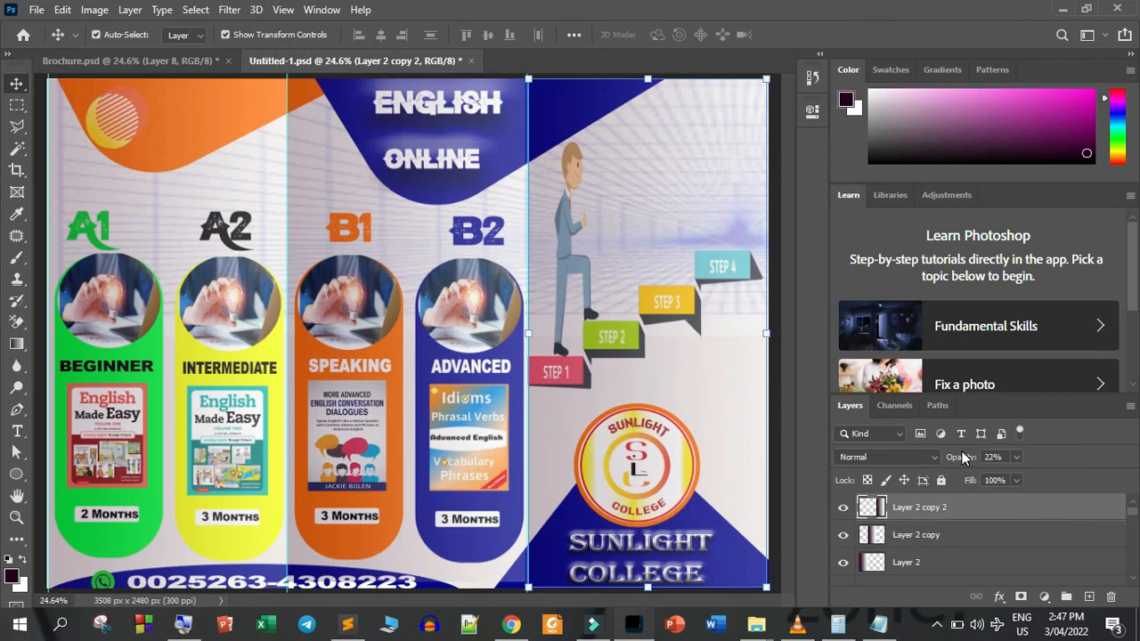
left_click(226, 35)
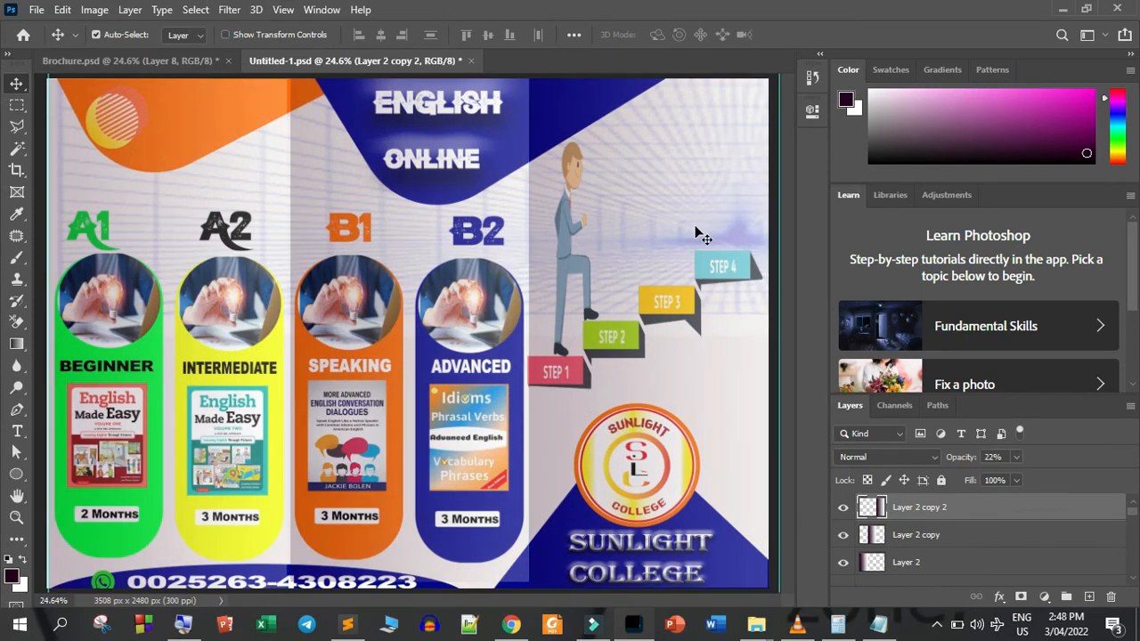